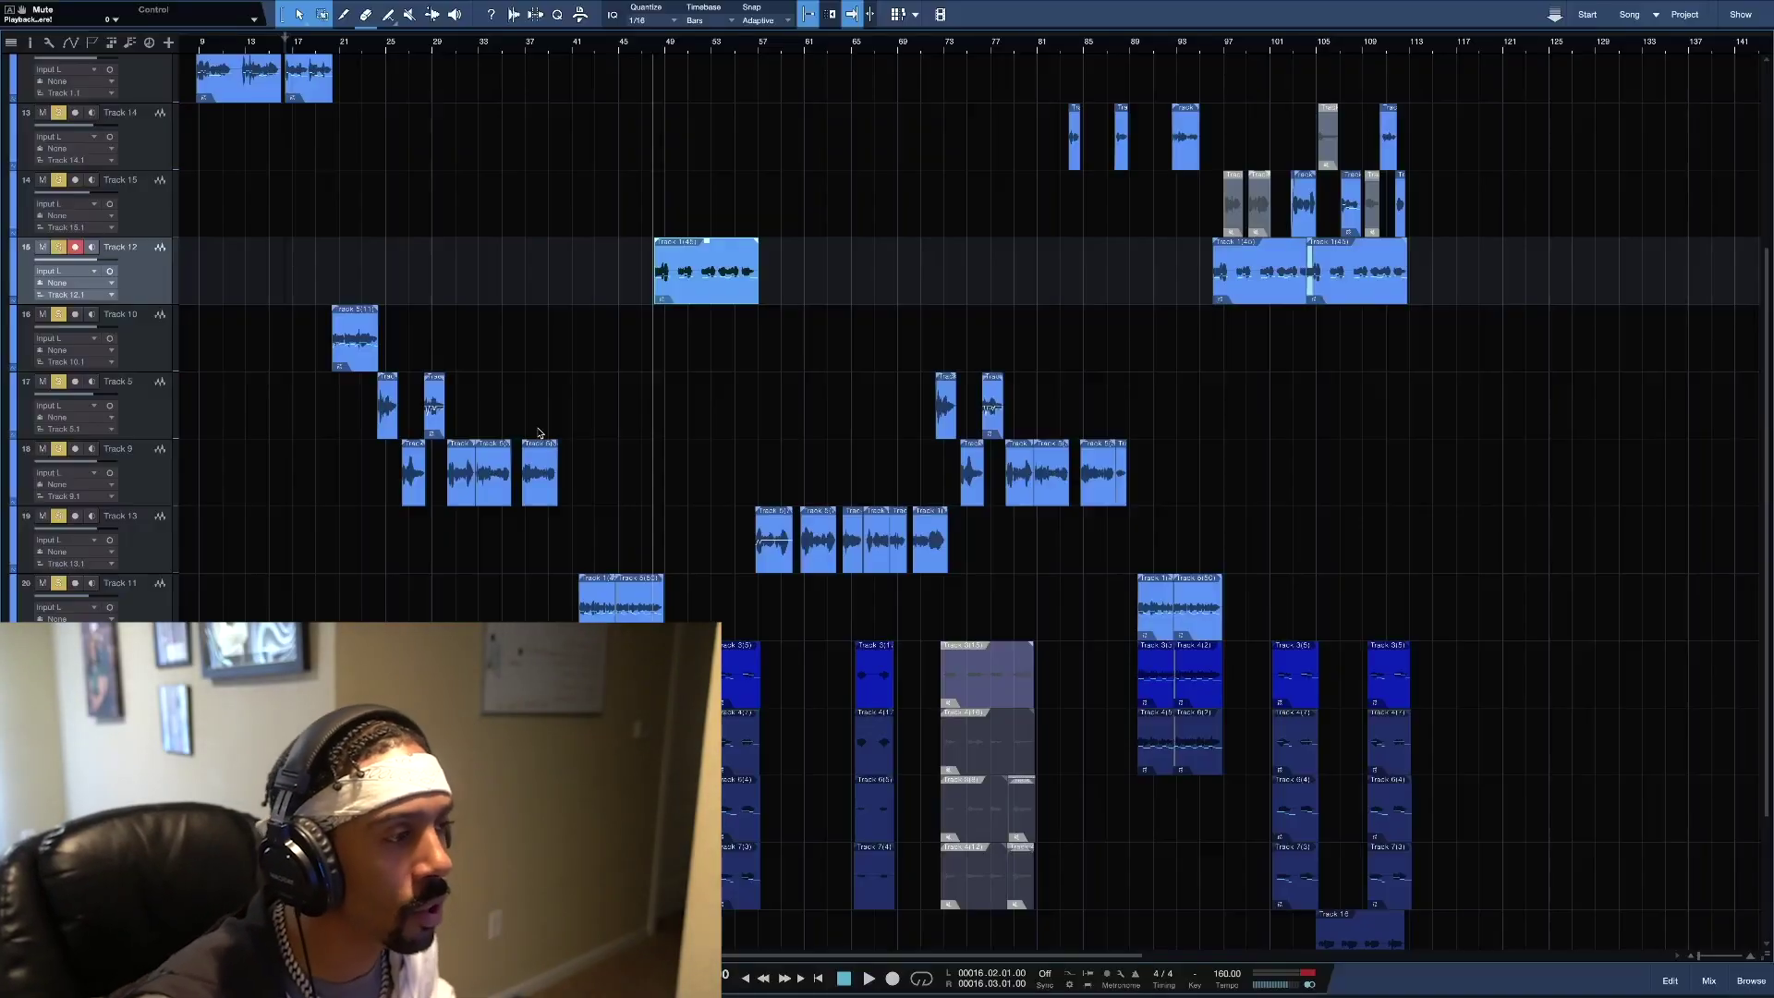
Open the mixer and expand Track 12's channel to show its list of inserts and sends
double_click(697, 302)
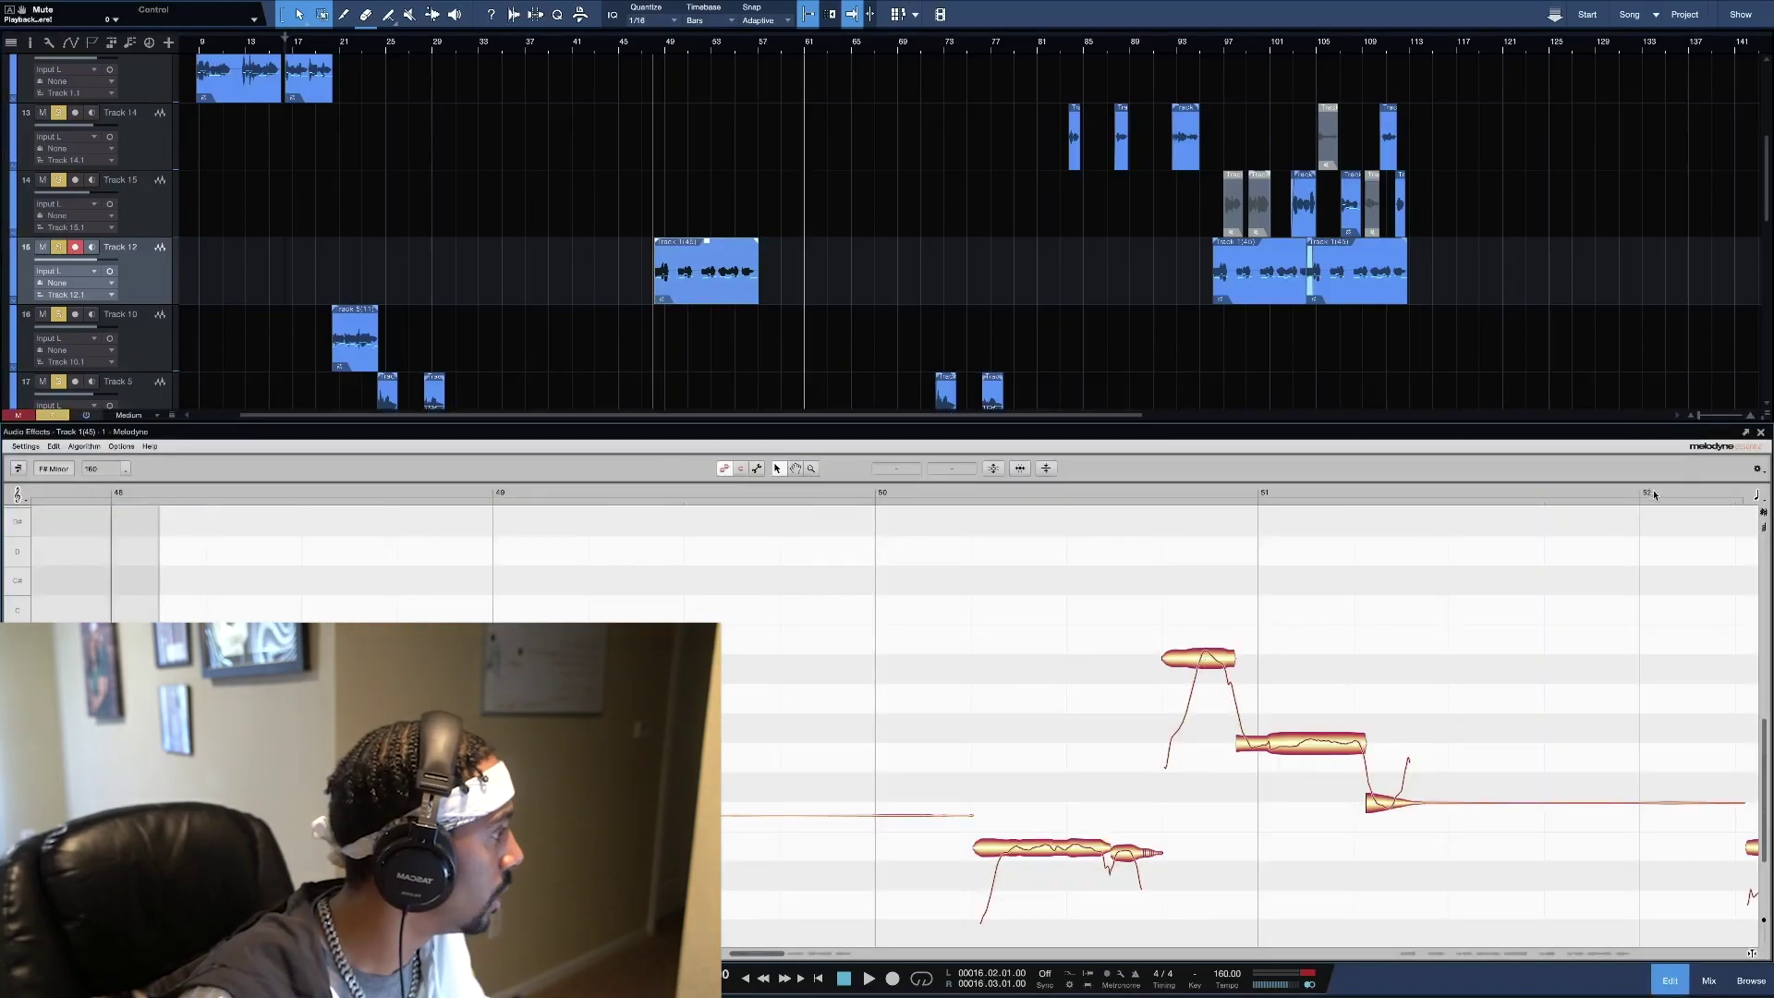
left_click(1760, 431)
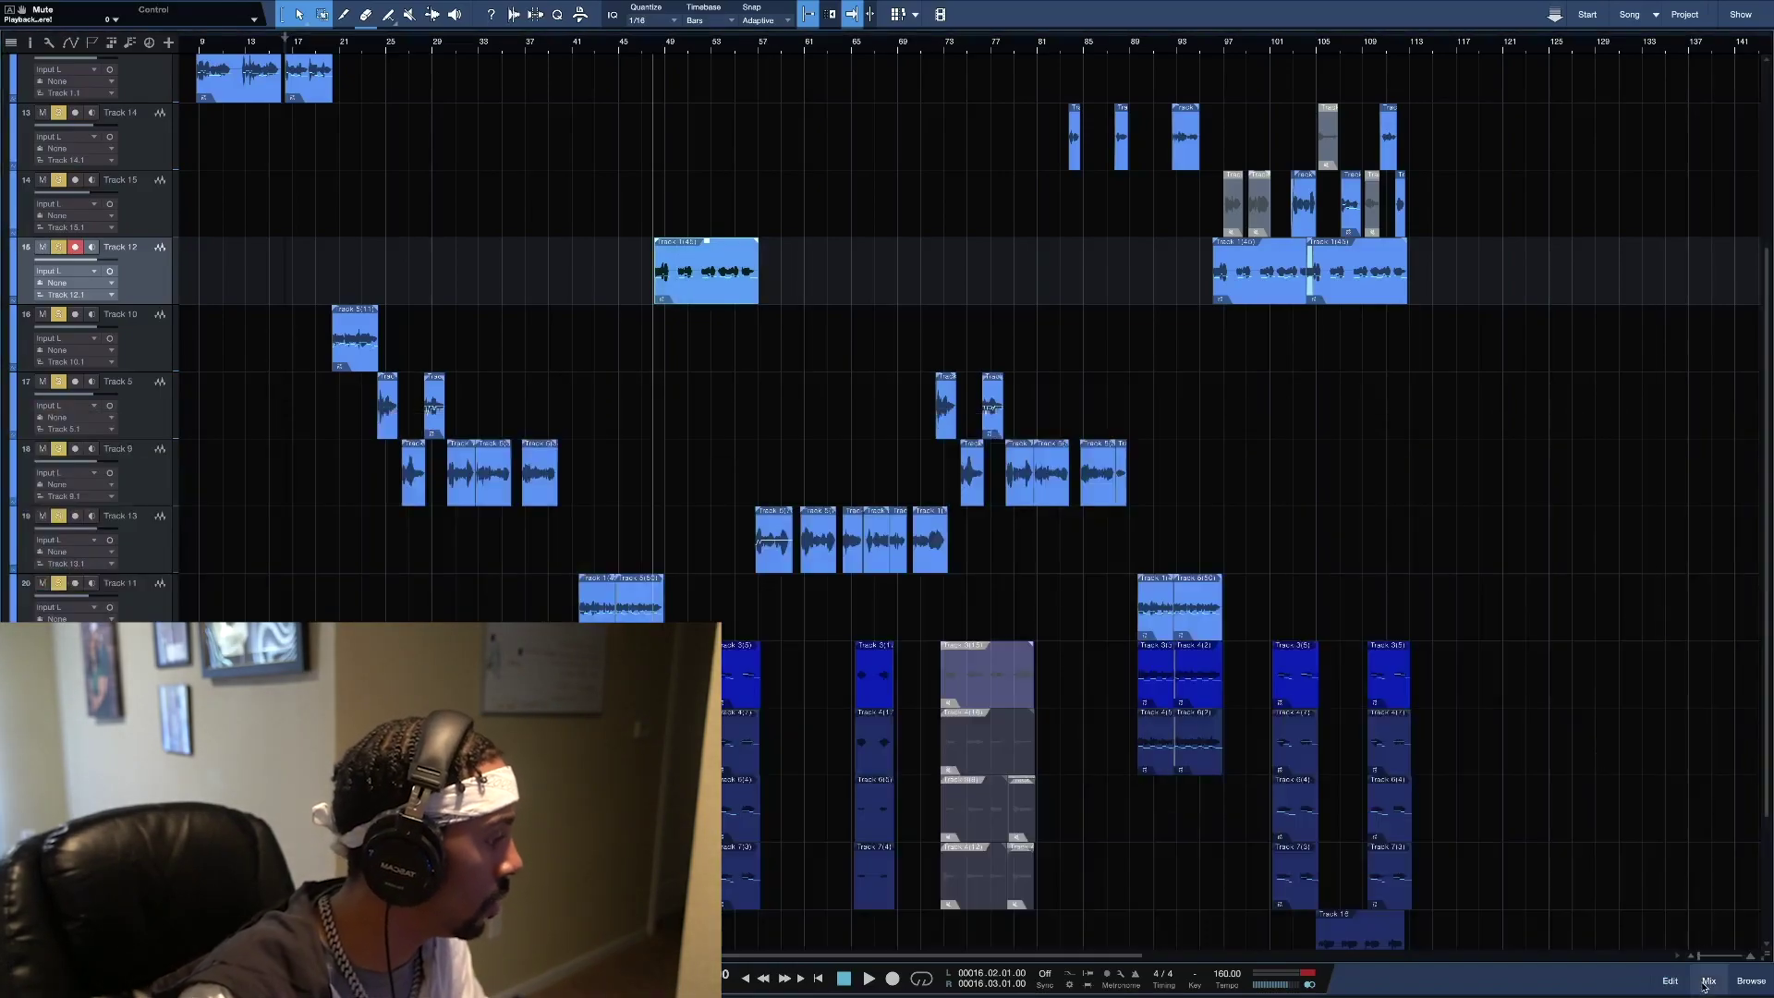
left_click(1706, 983)
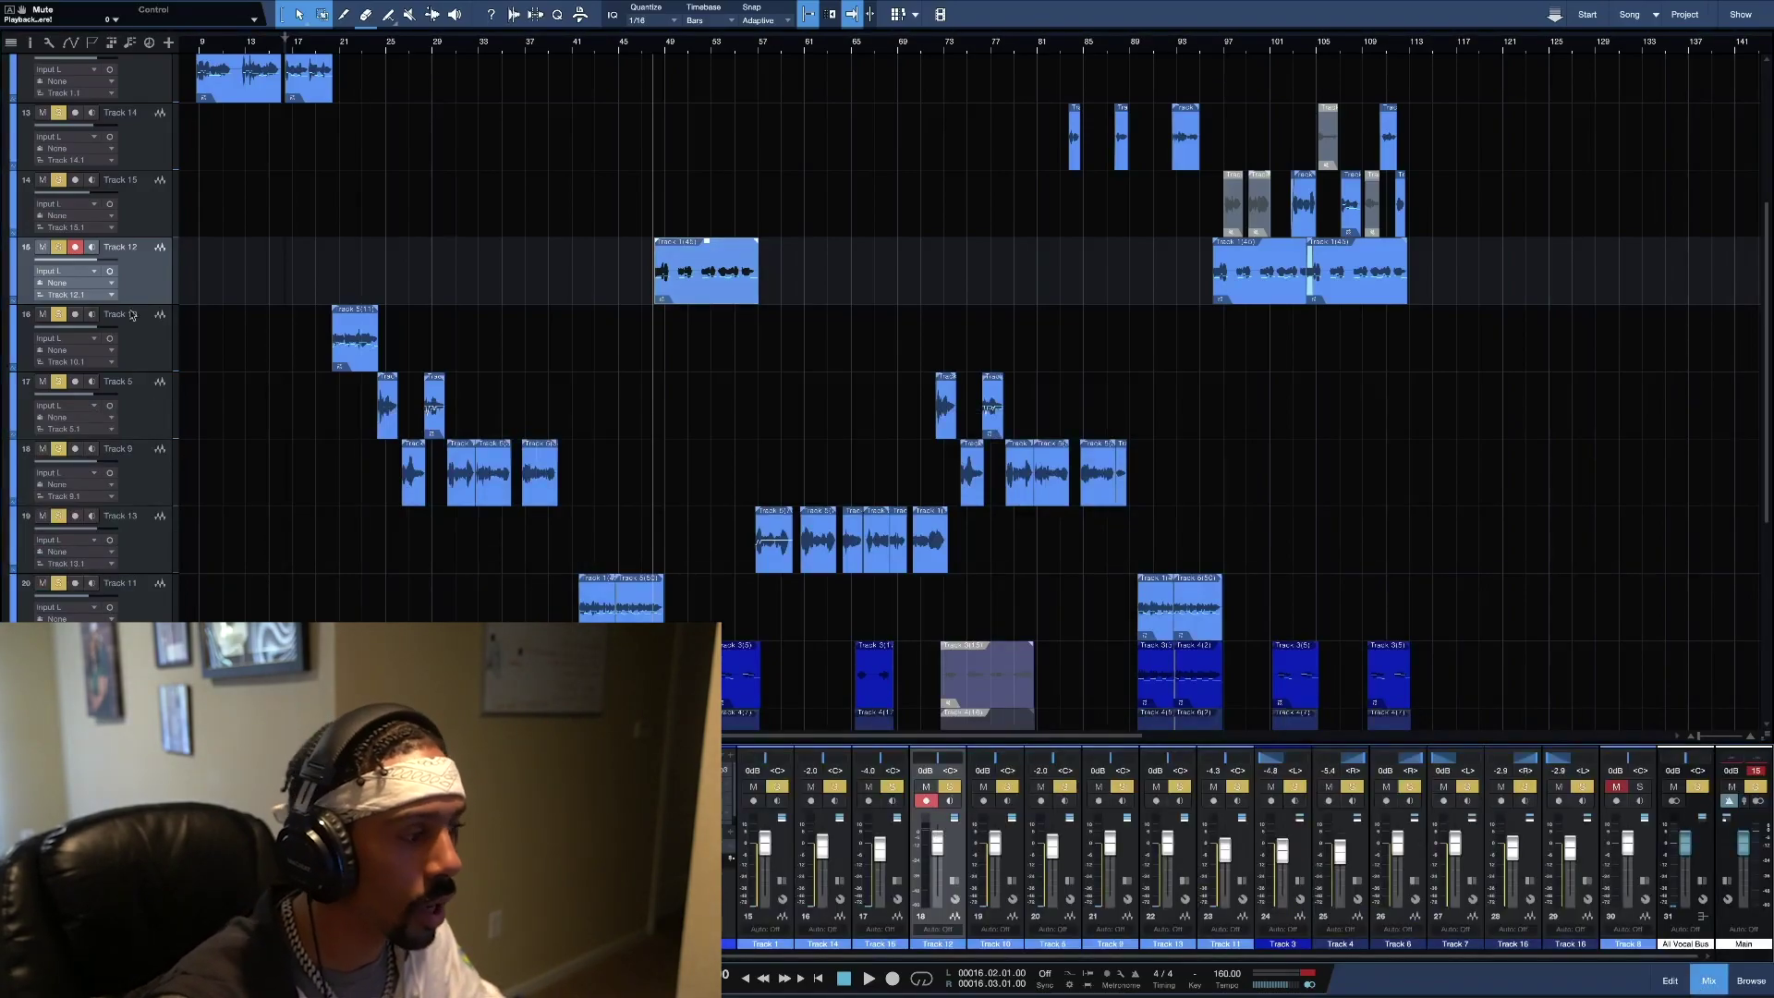
left_click(959, 857)
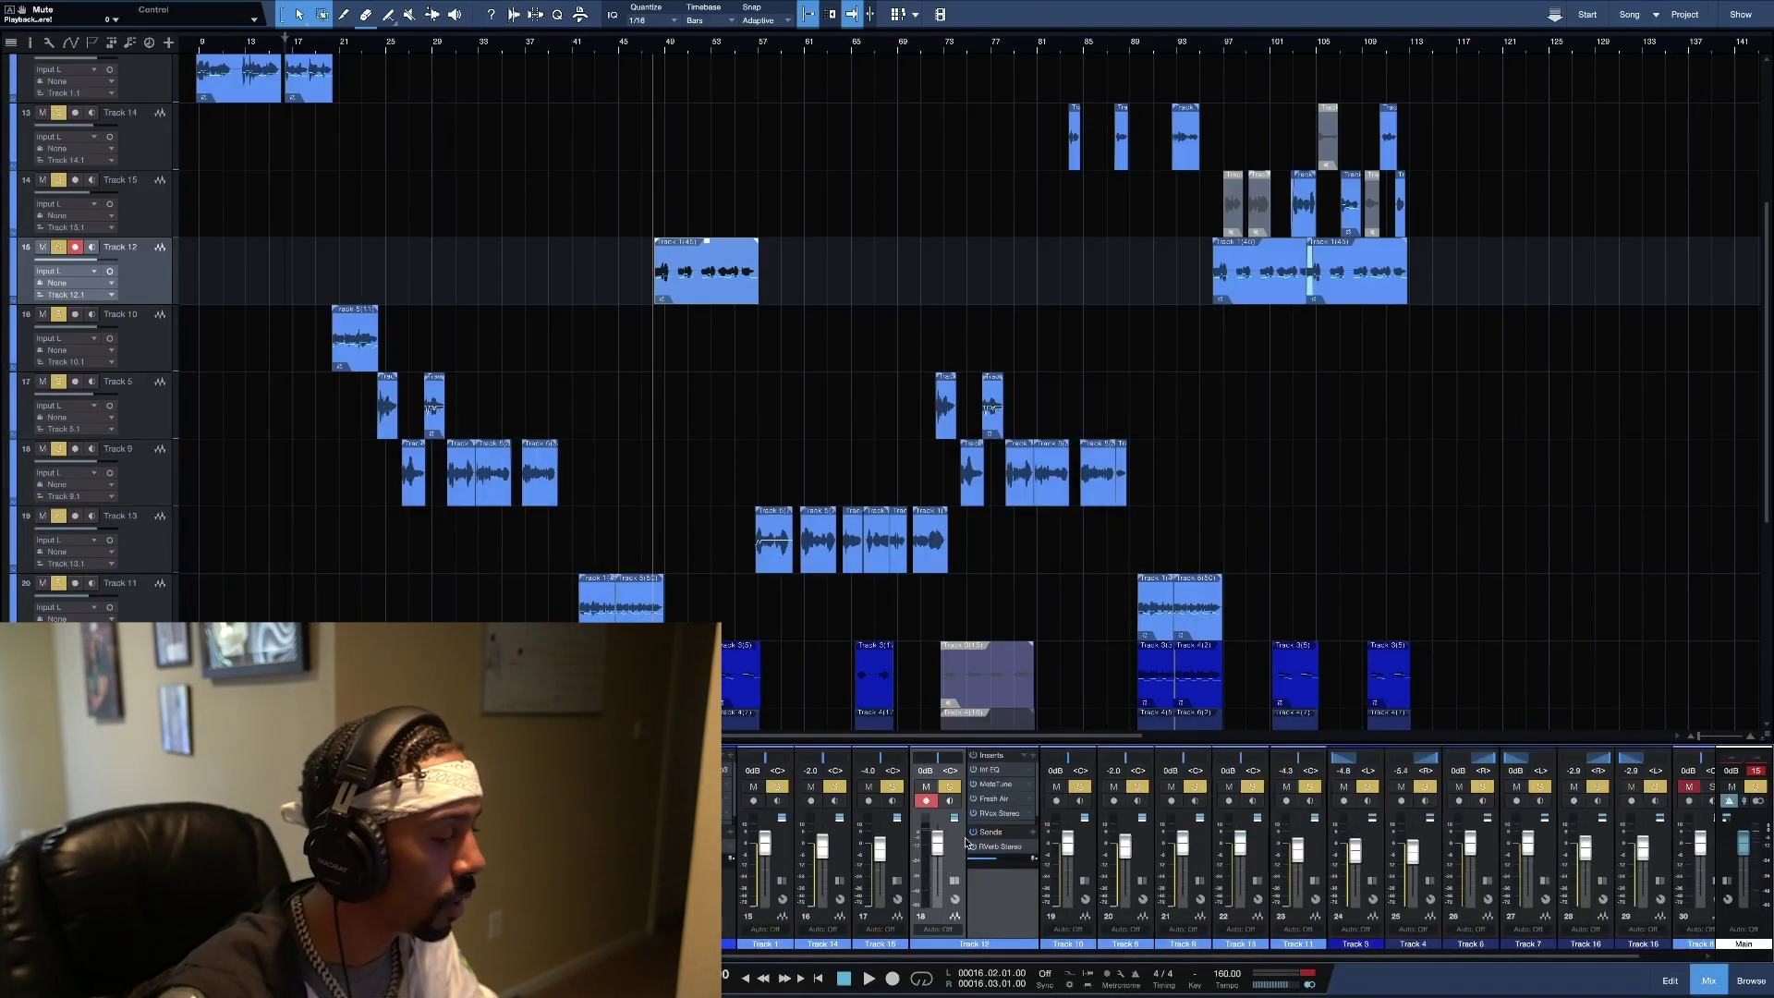
Inspect the settings of the Inf EQ and Fresh Air inserts on Track 12, enlarging the mixer to show the full insert list
left_click(995, 773)
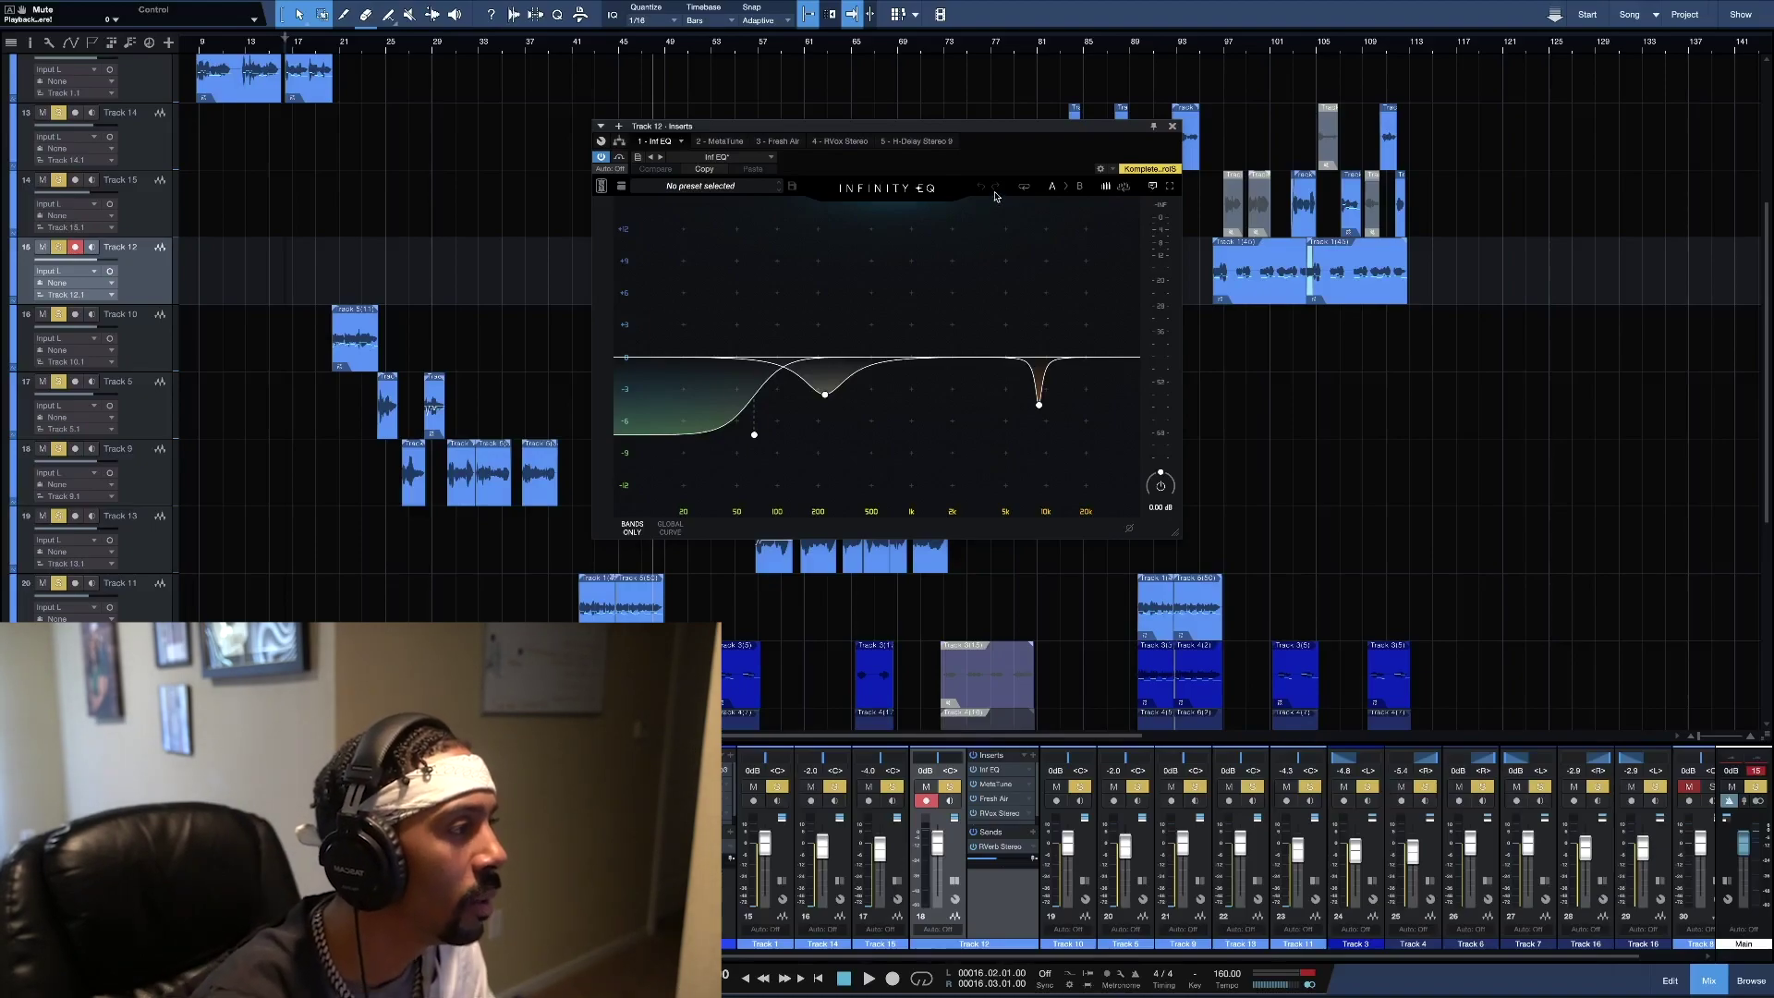
left_click(1173, 129)
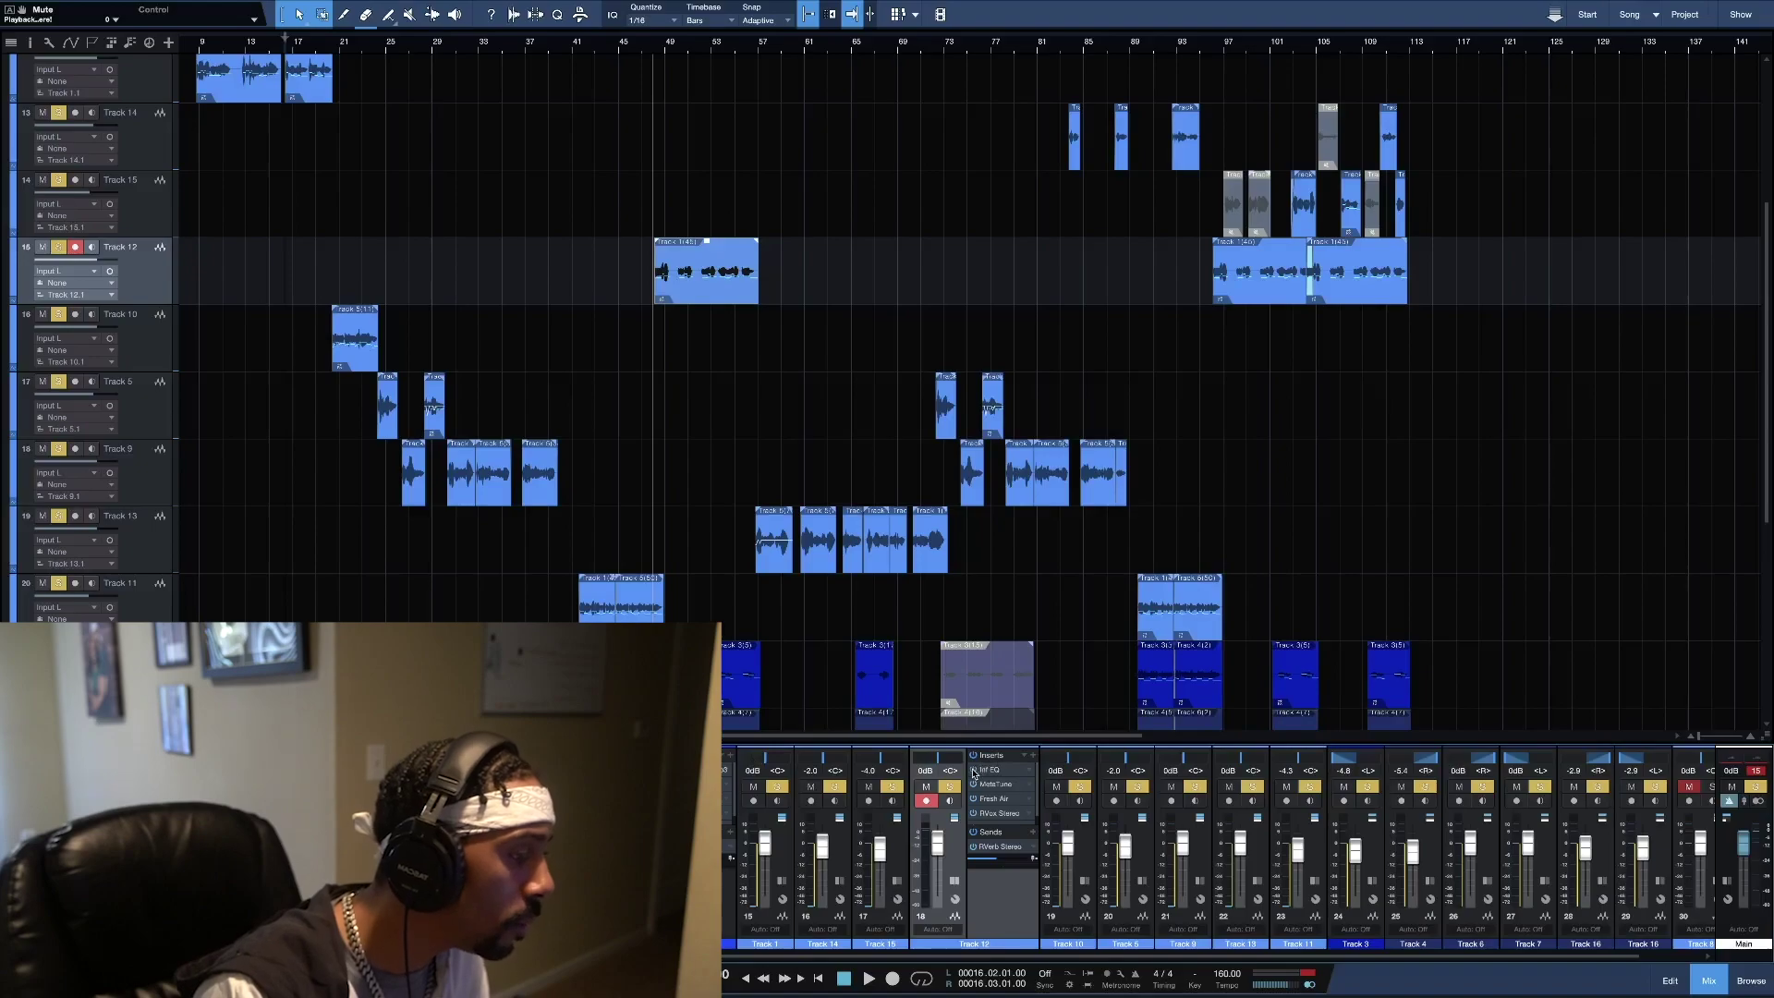
scroll(1002, 795, "down", 1)
left_click_drag(1004, 741, 990, 684)
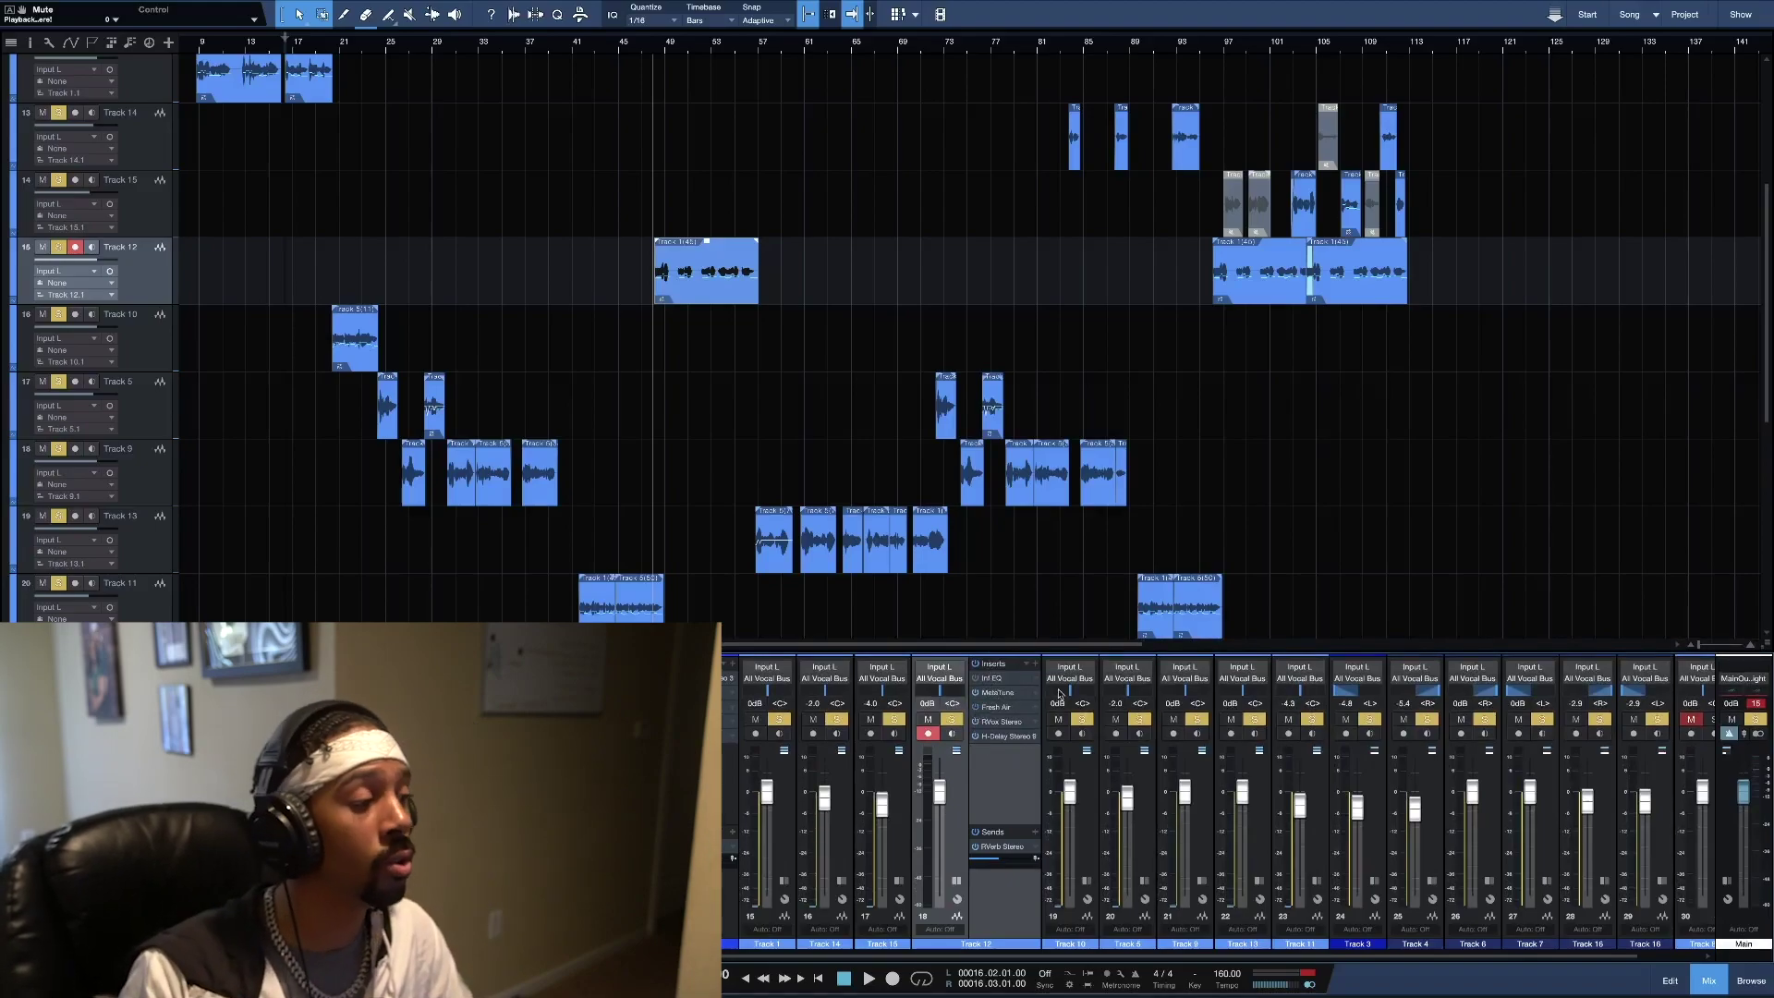
left_click(1005, 708)
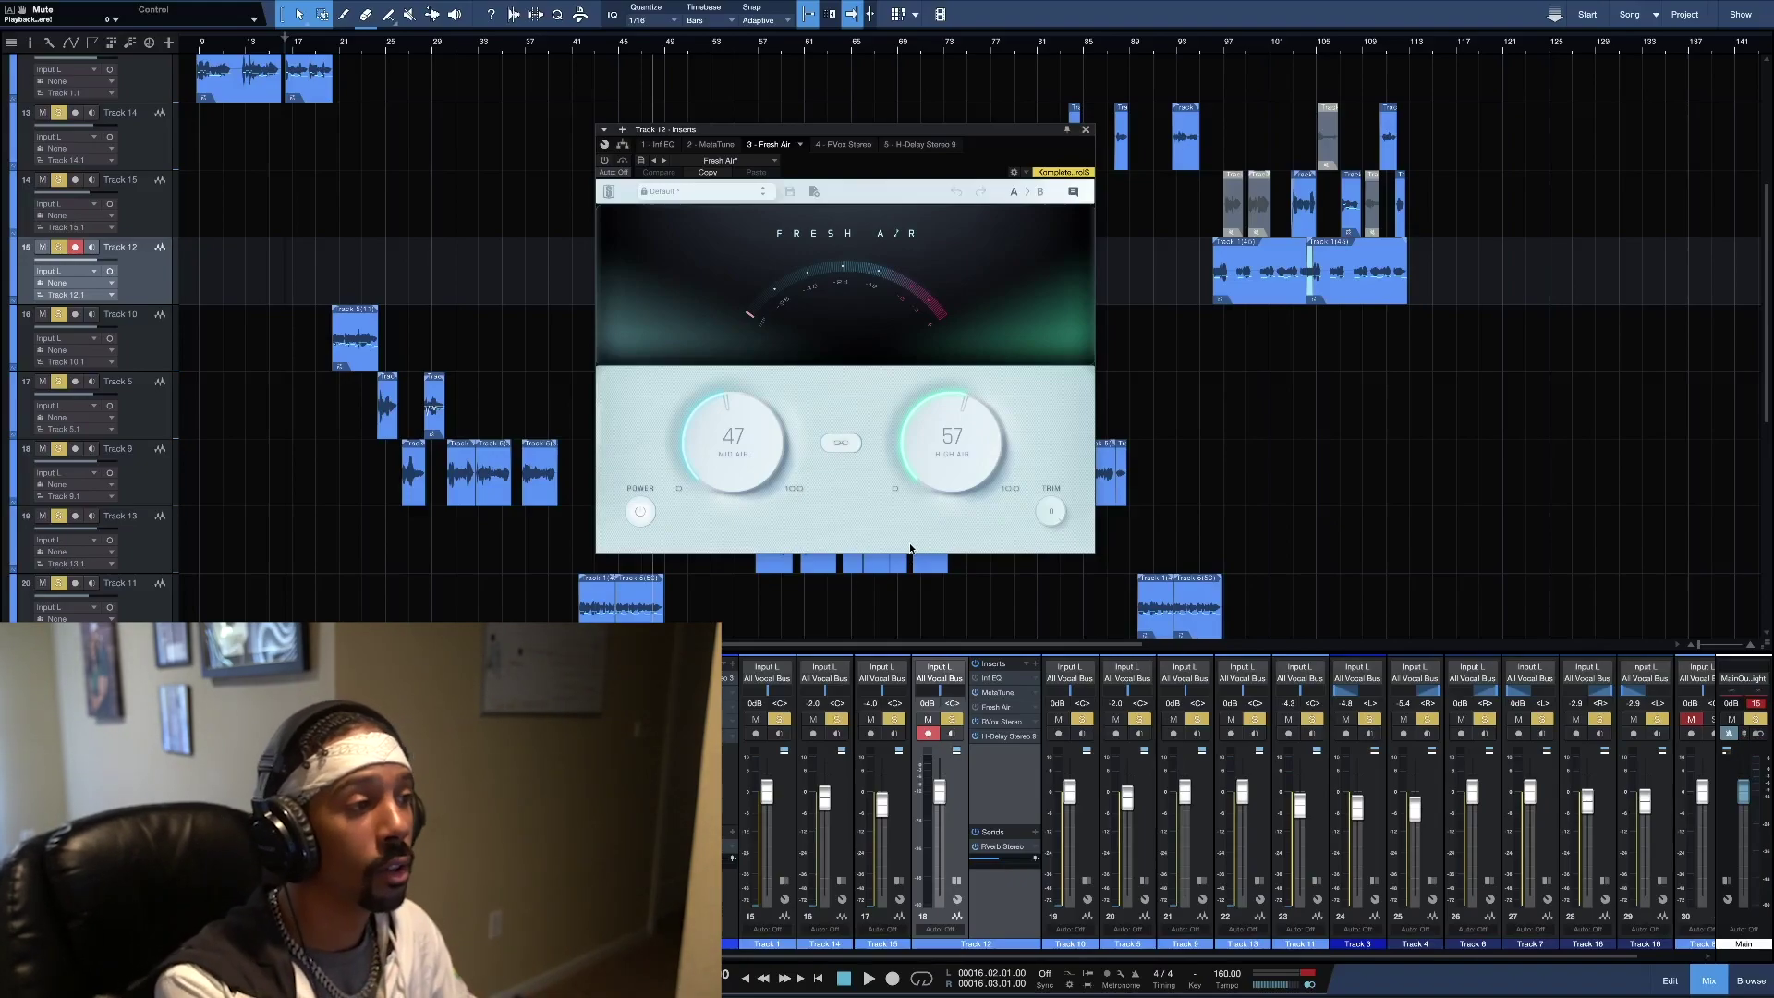
left_click(1085, 131)
Add the Pro EQ plug-in at the end of Track 12's insert chain
left_click(1036, 669)
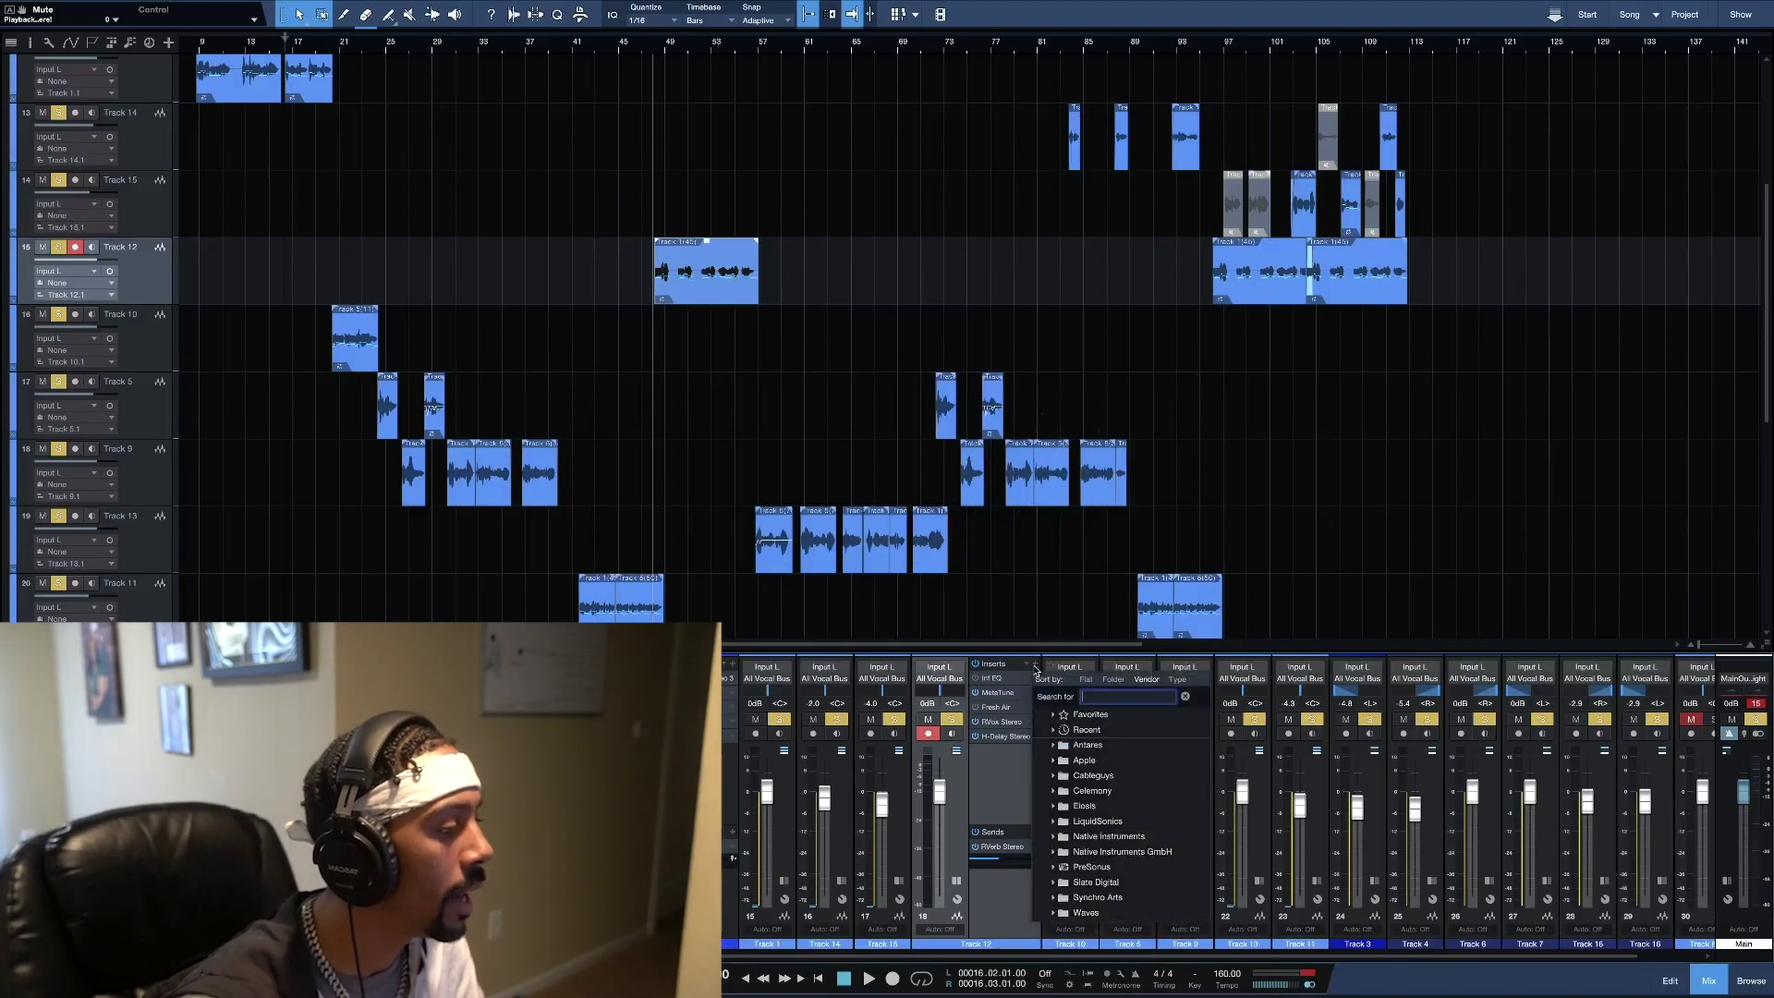
type("pro")
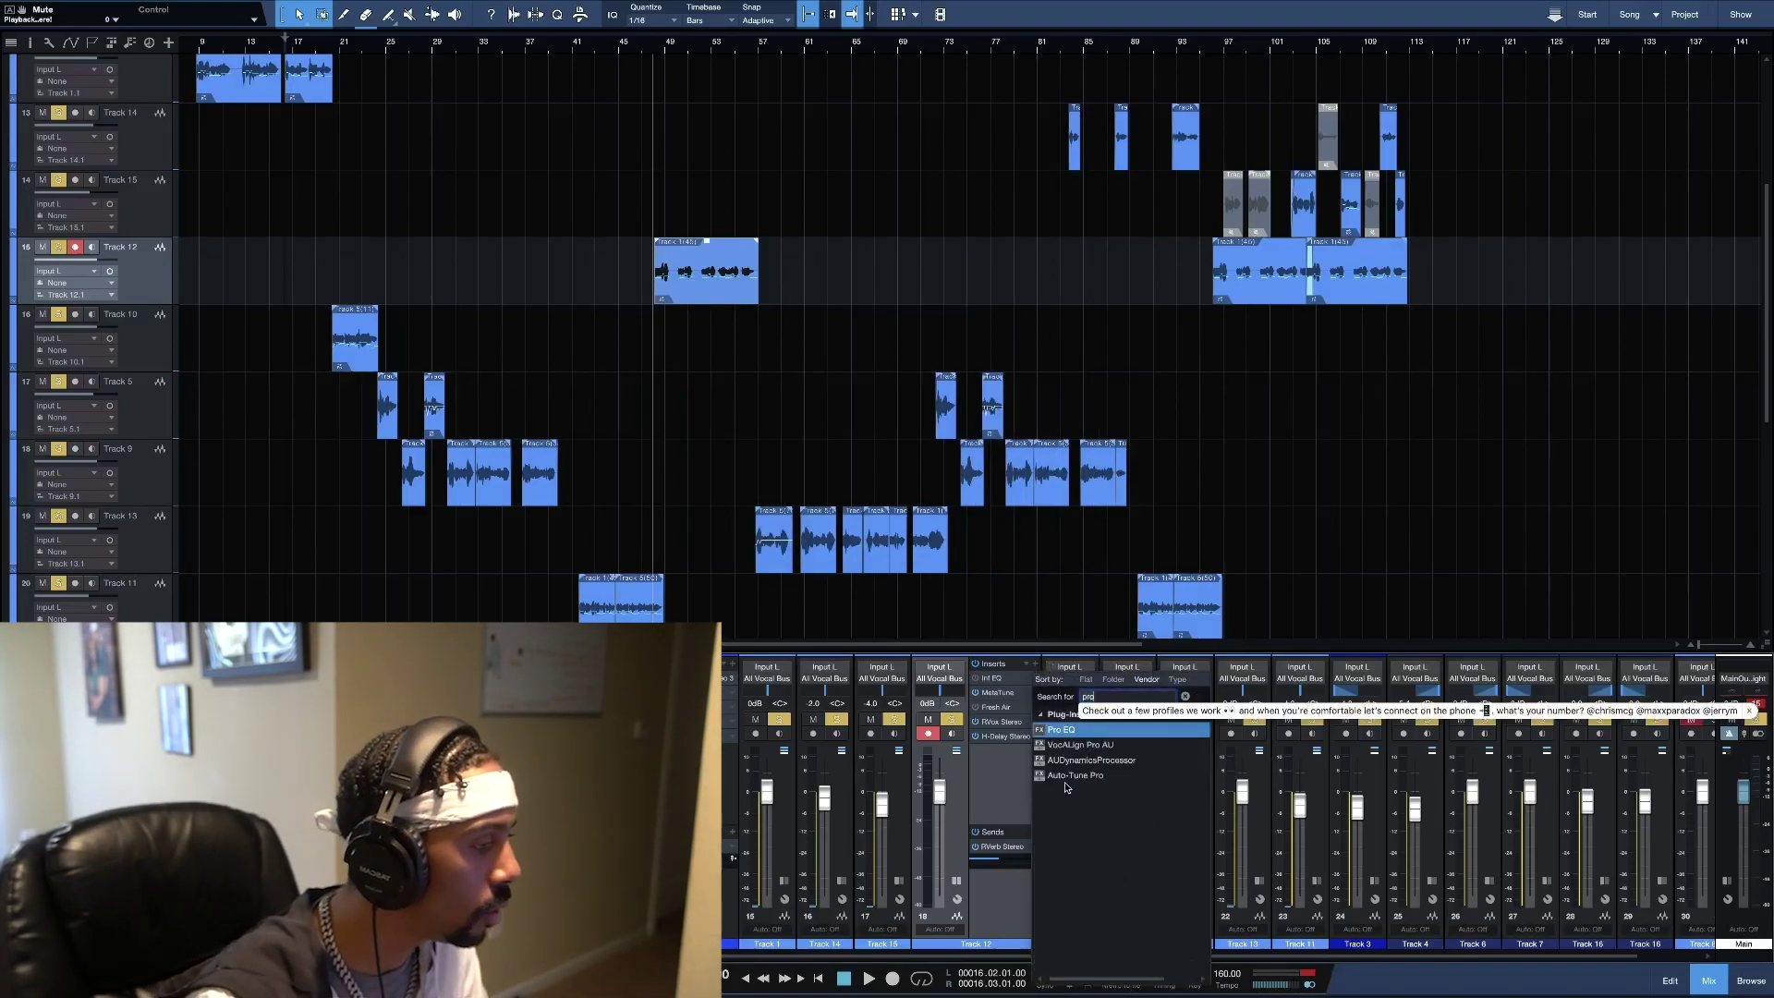
double_click(1062, 731)
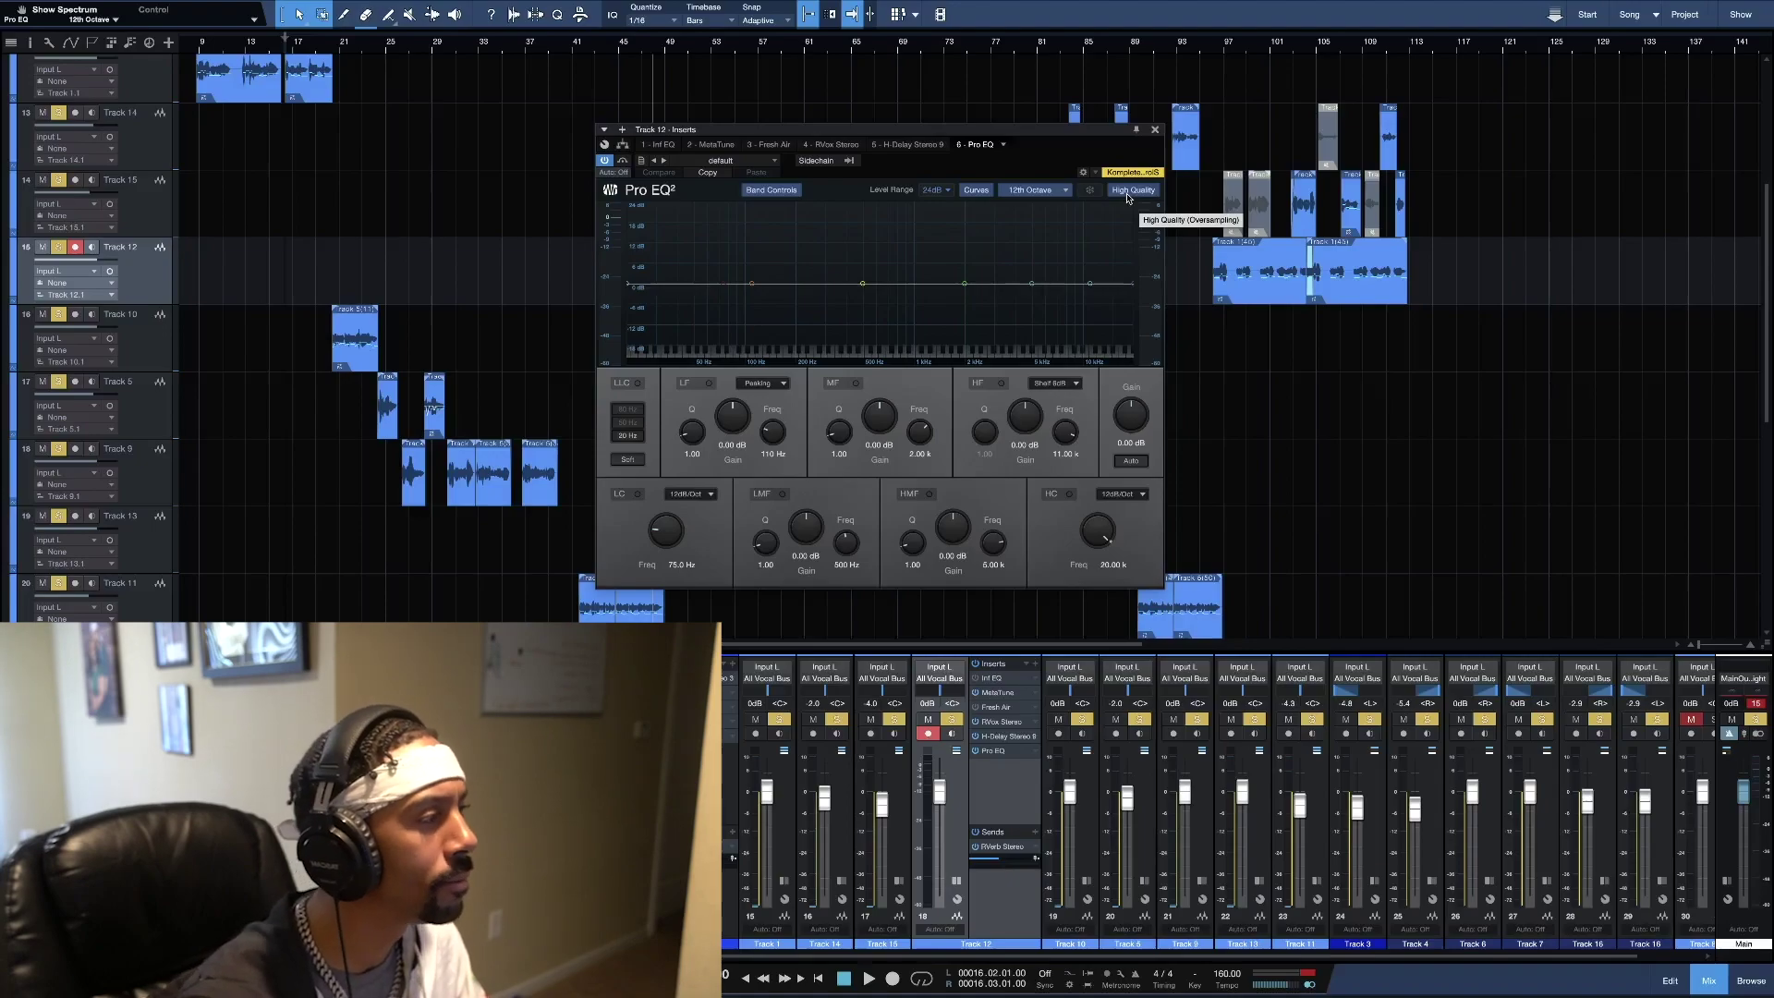
left_click_drag(744, 132, 1001, 70)
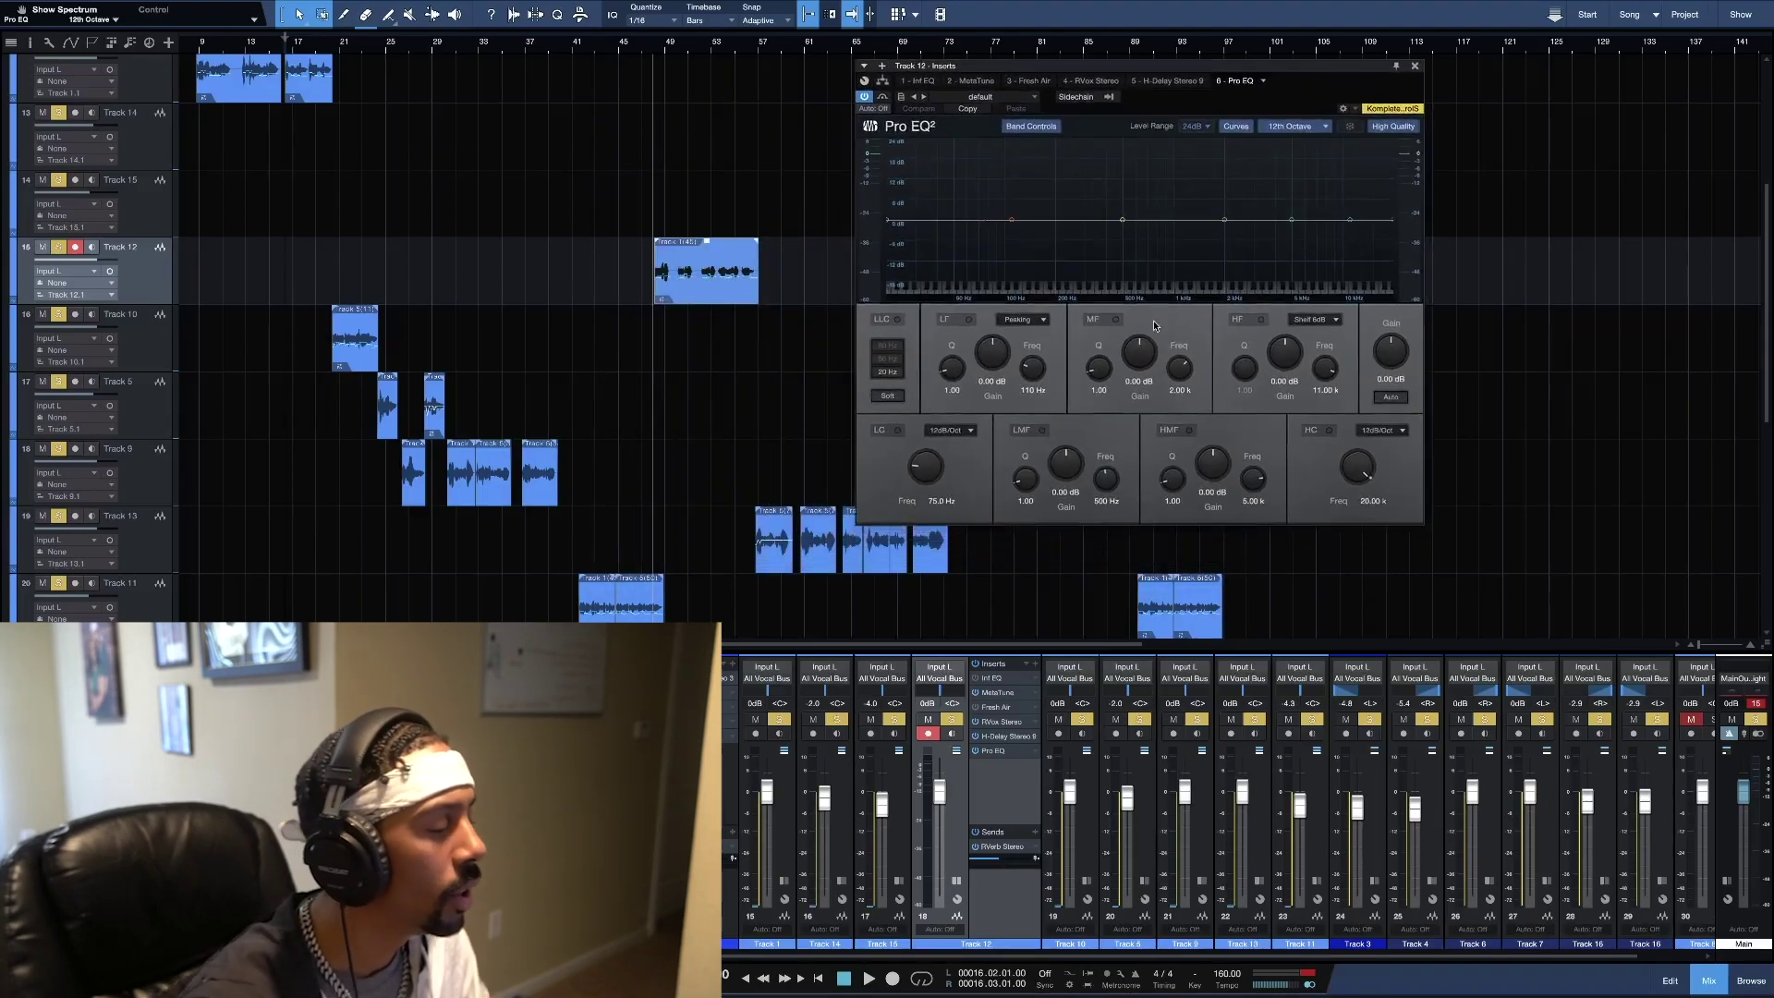
Unmute the playback track, bypass Track 12's Pro EQ and play the song from about bar 46 through the Track 12 vocal
left_click(1705, 647)
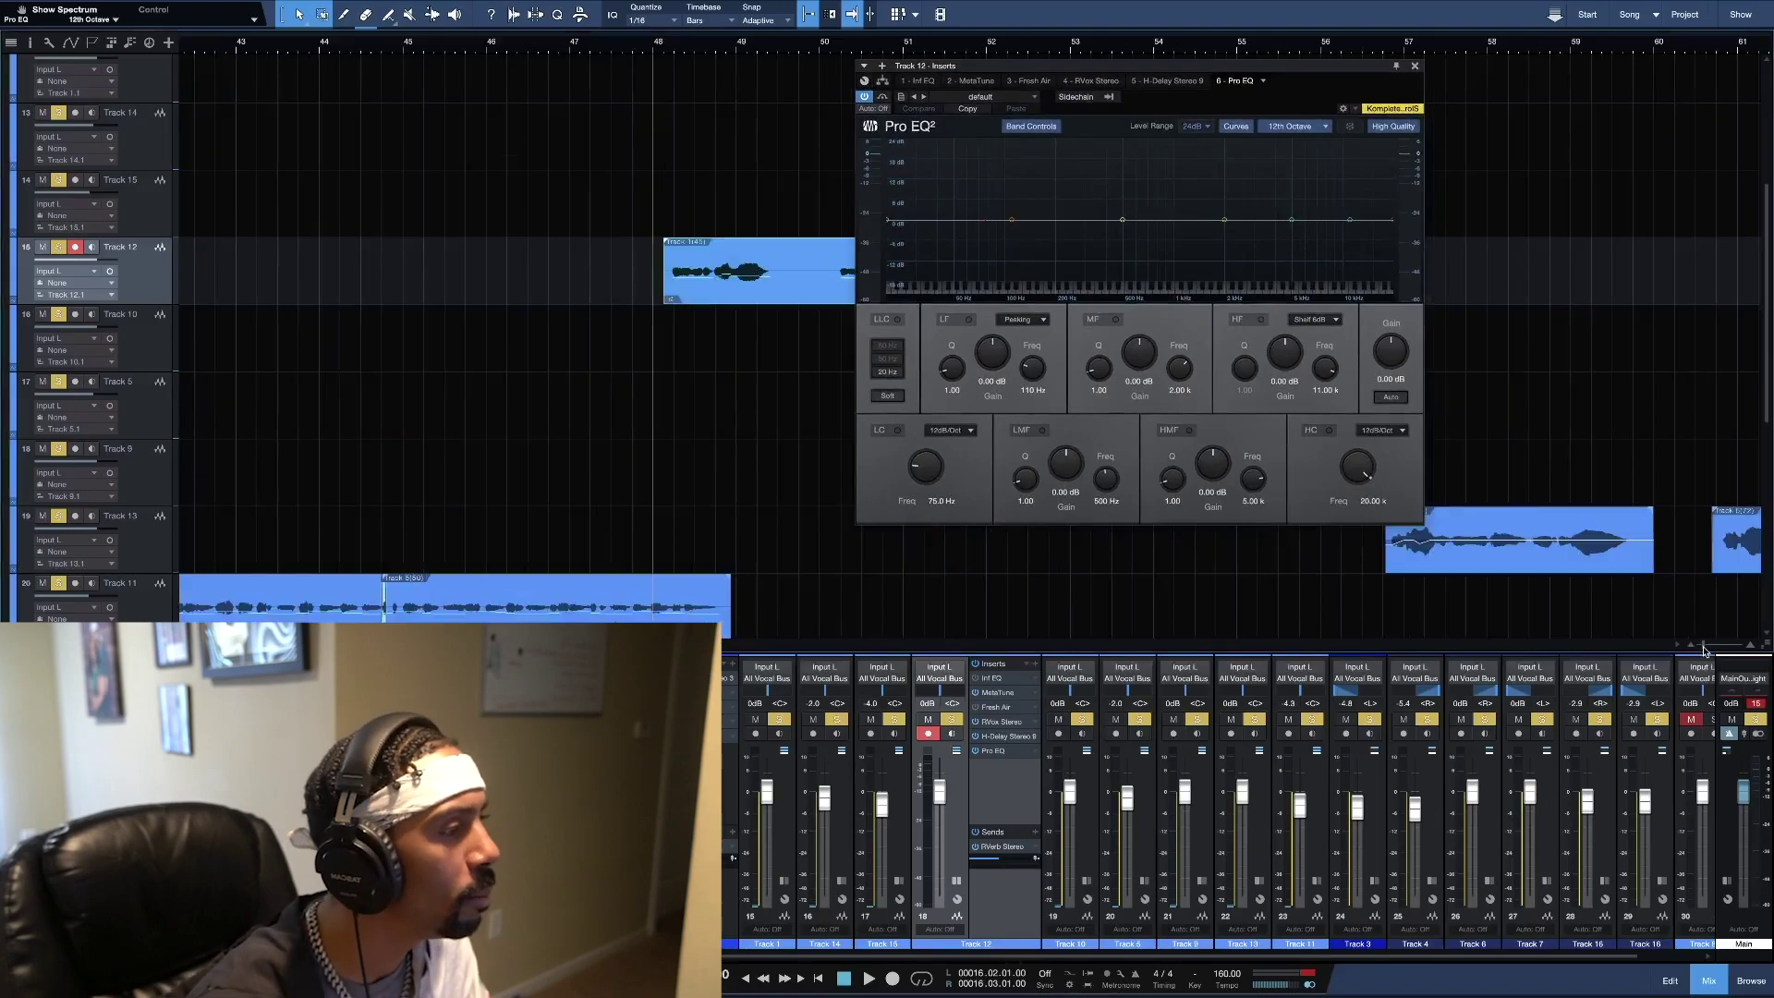
left_click_drag(1100, 69, 1446, 66)
scroll(366, 158, "up", 4)
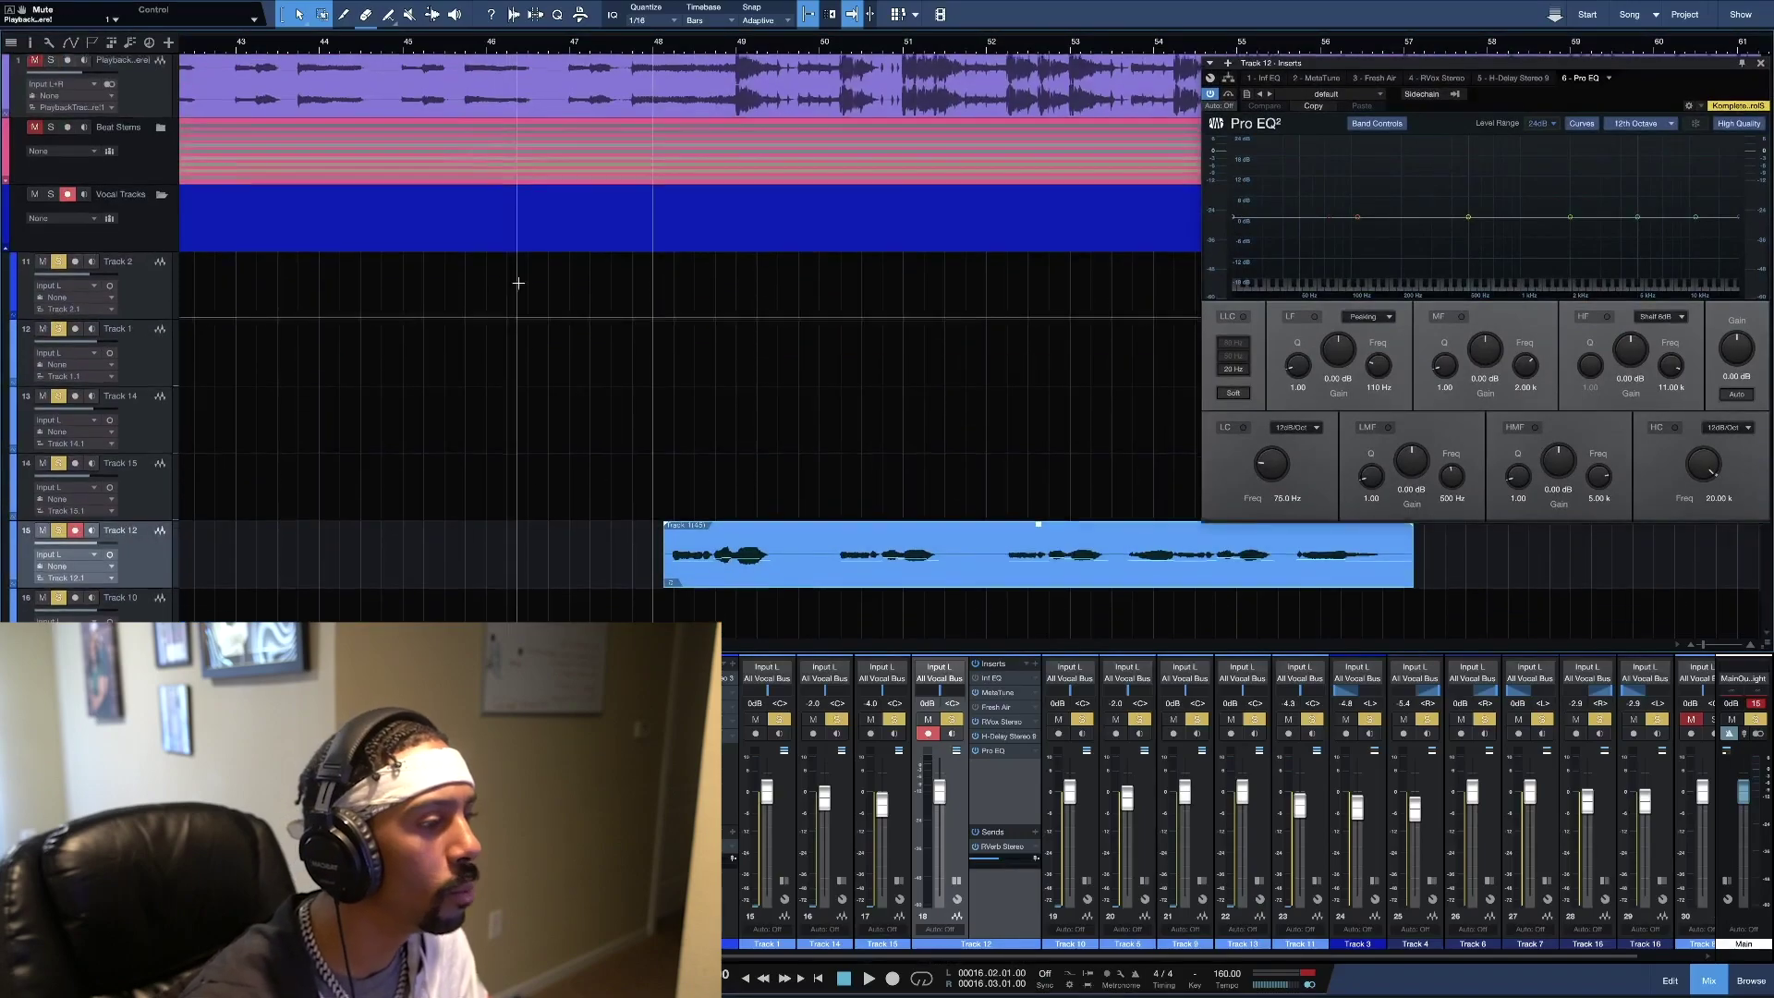
scroll(518, 282, "down", 1)
scroll(136, 152, "up", 1)
left_click(35, 64)
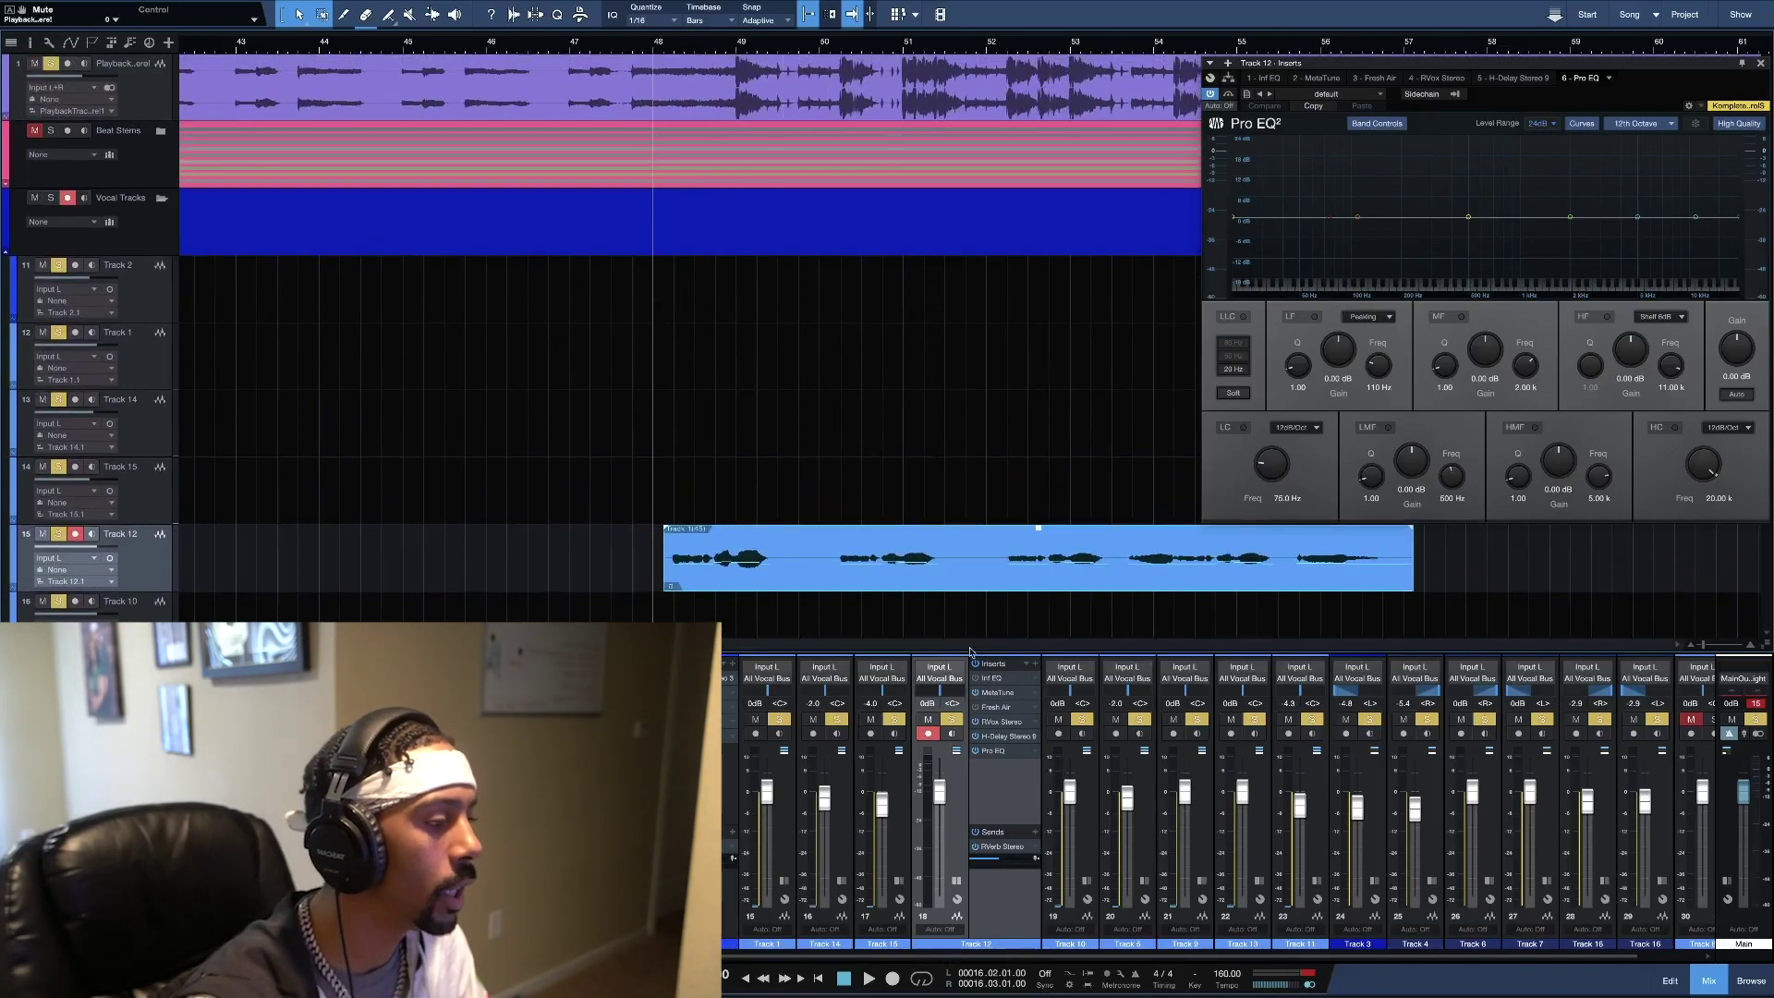
left_click(975, 752)
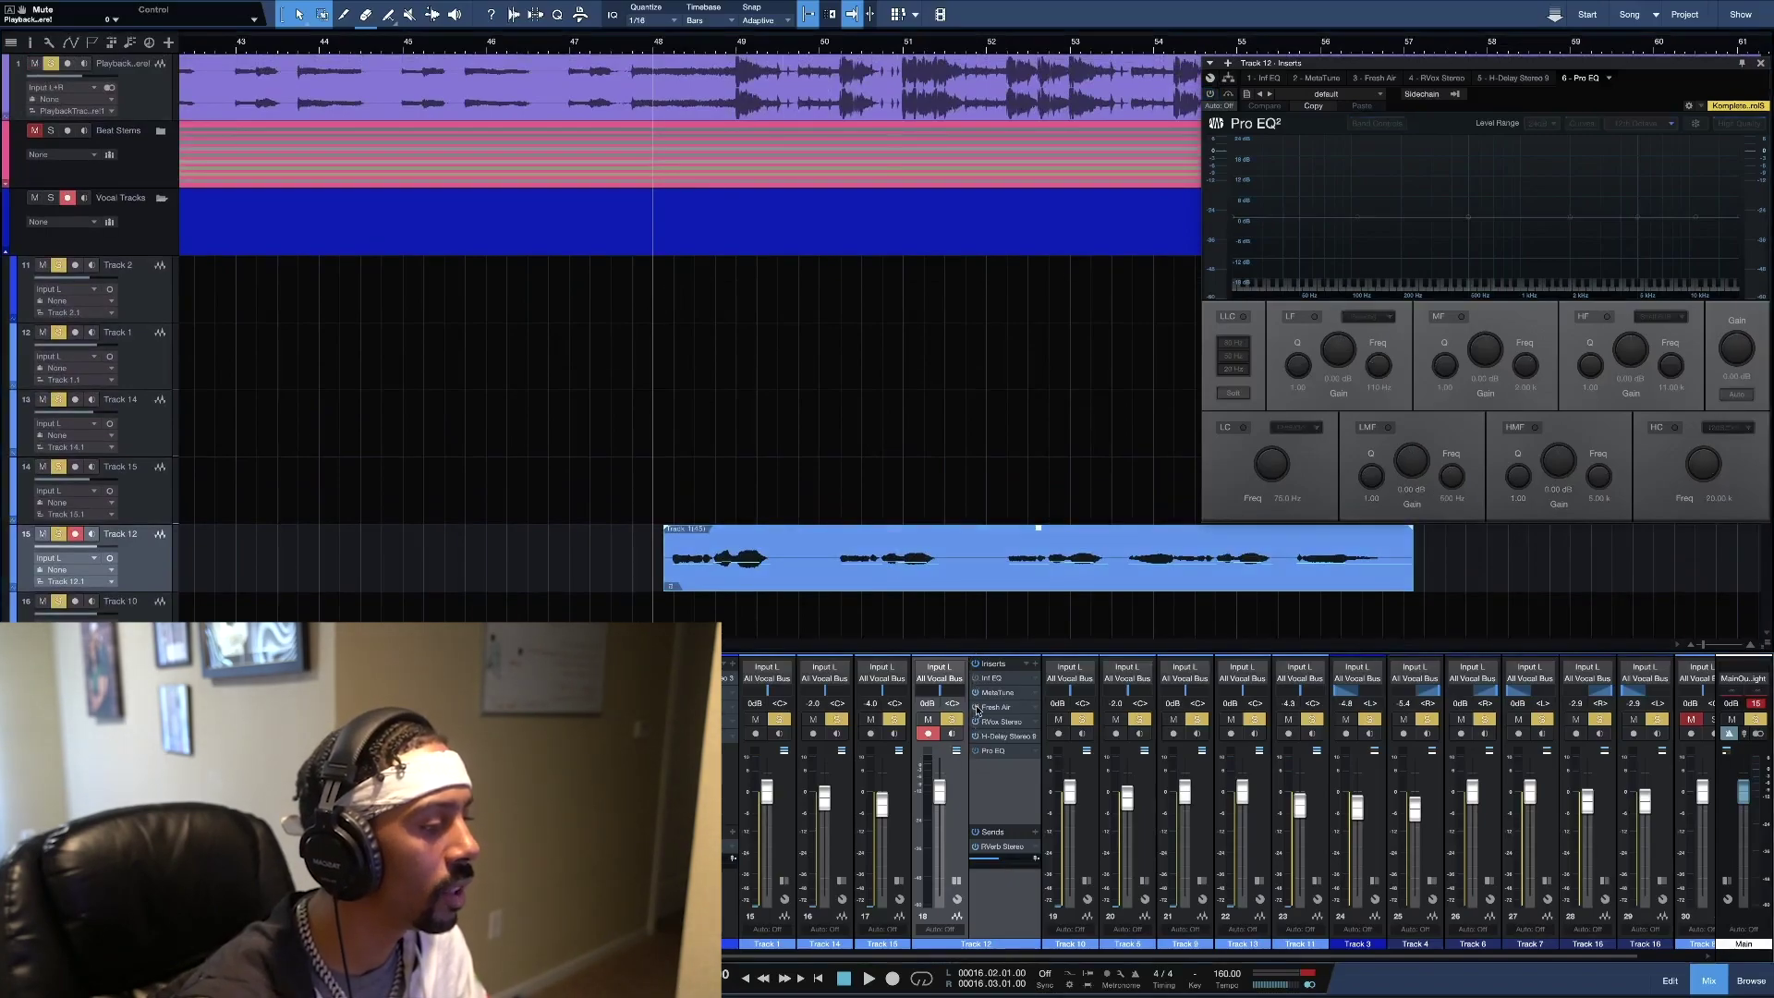
left_click(523, 44)
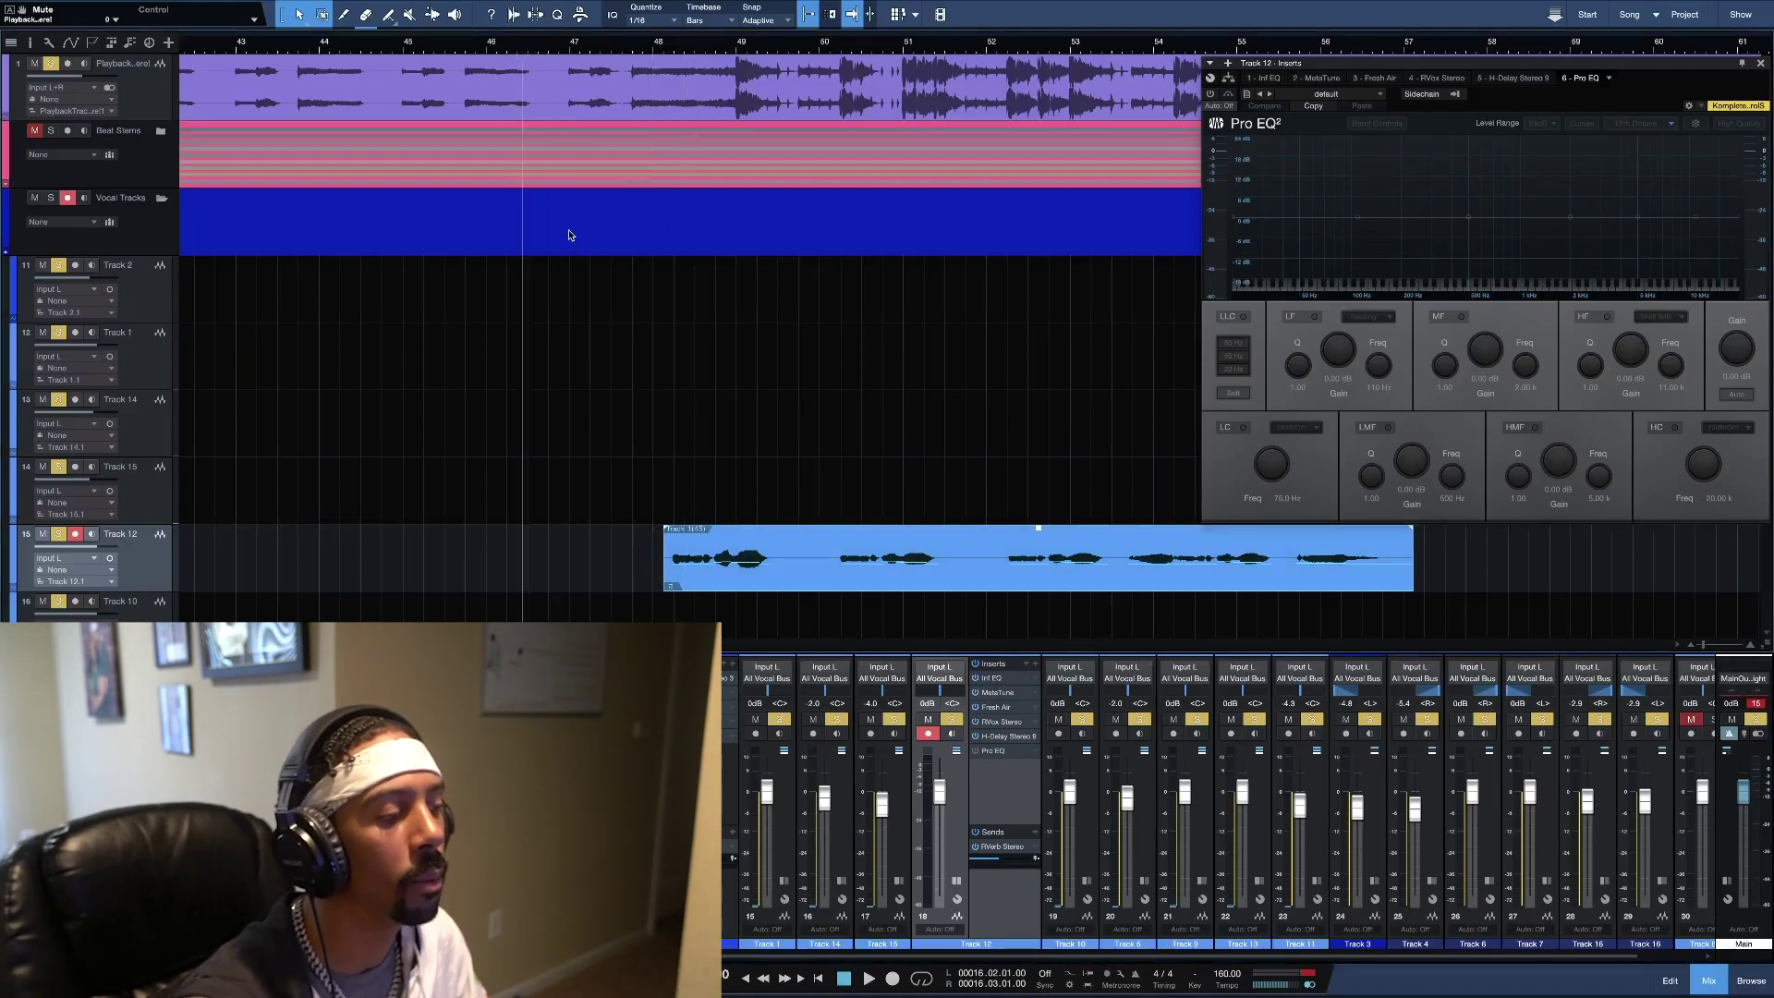
key("space")
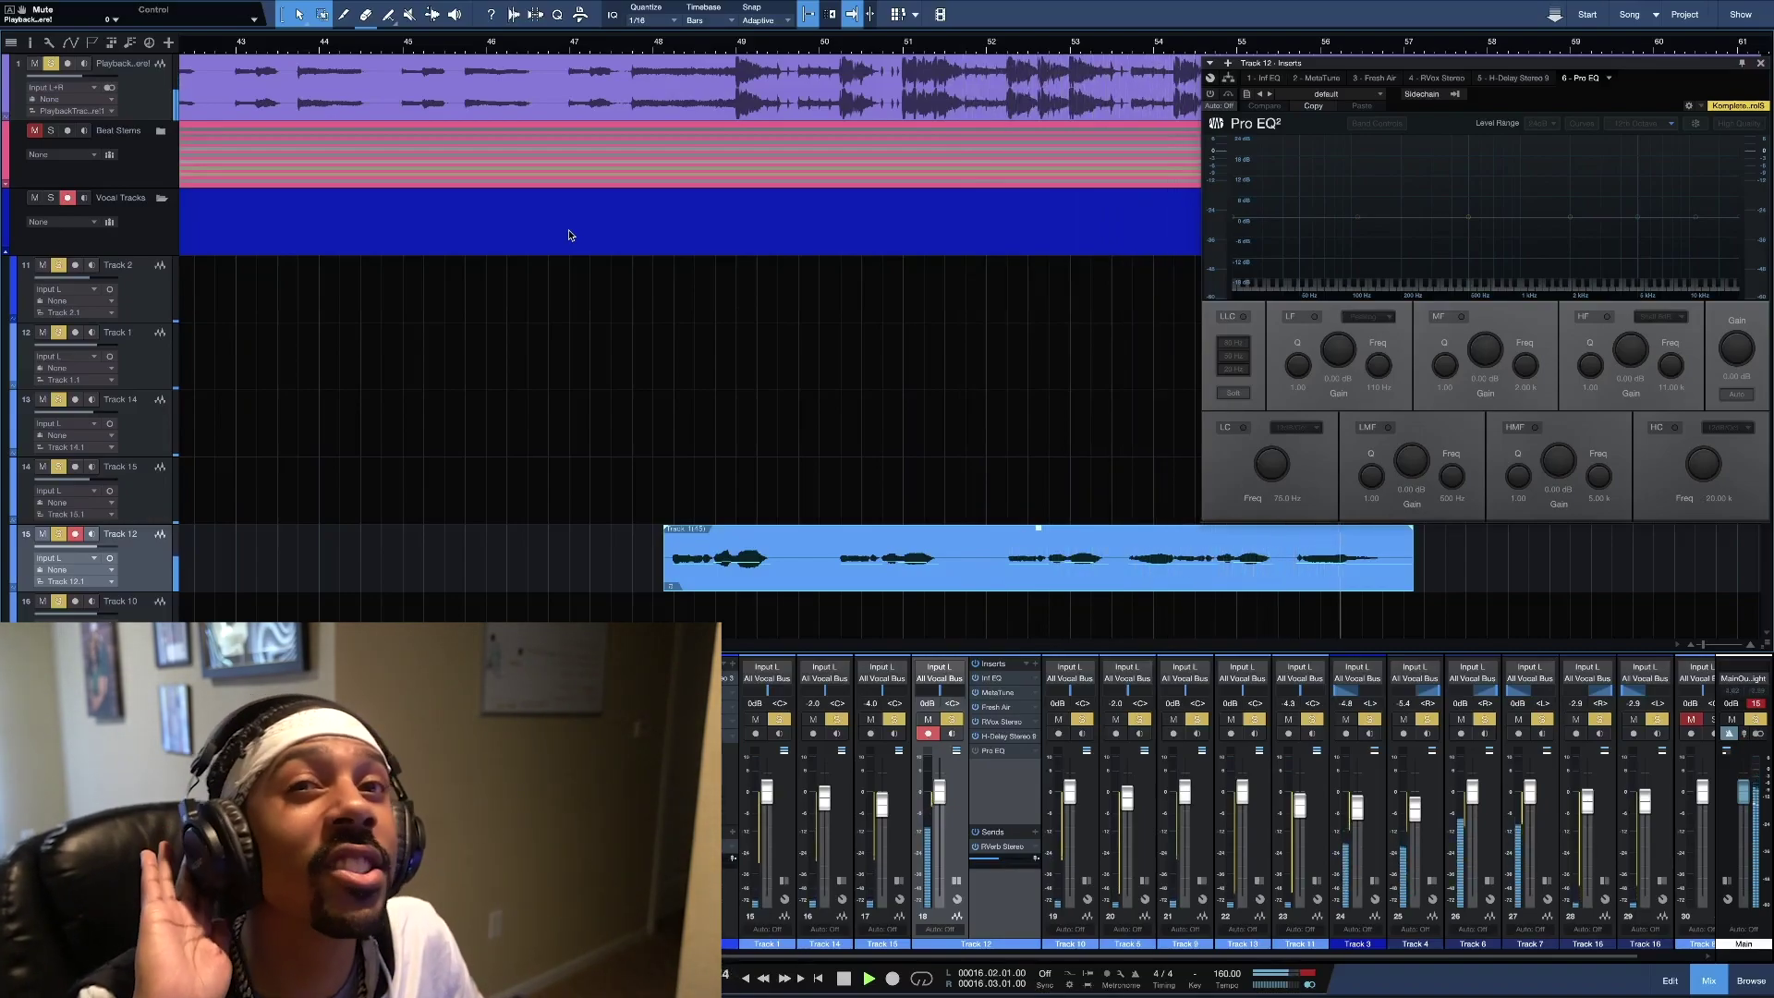
key("space")
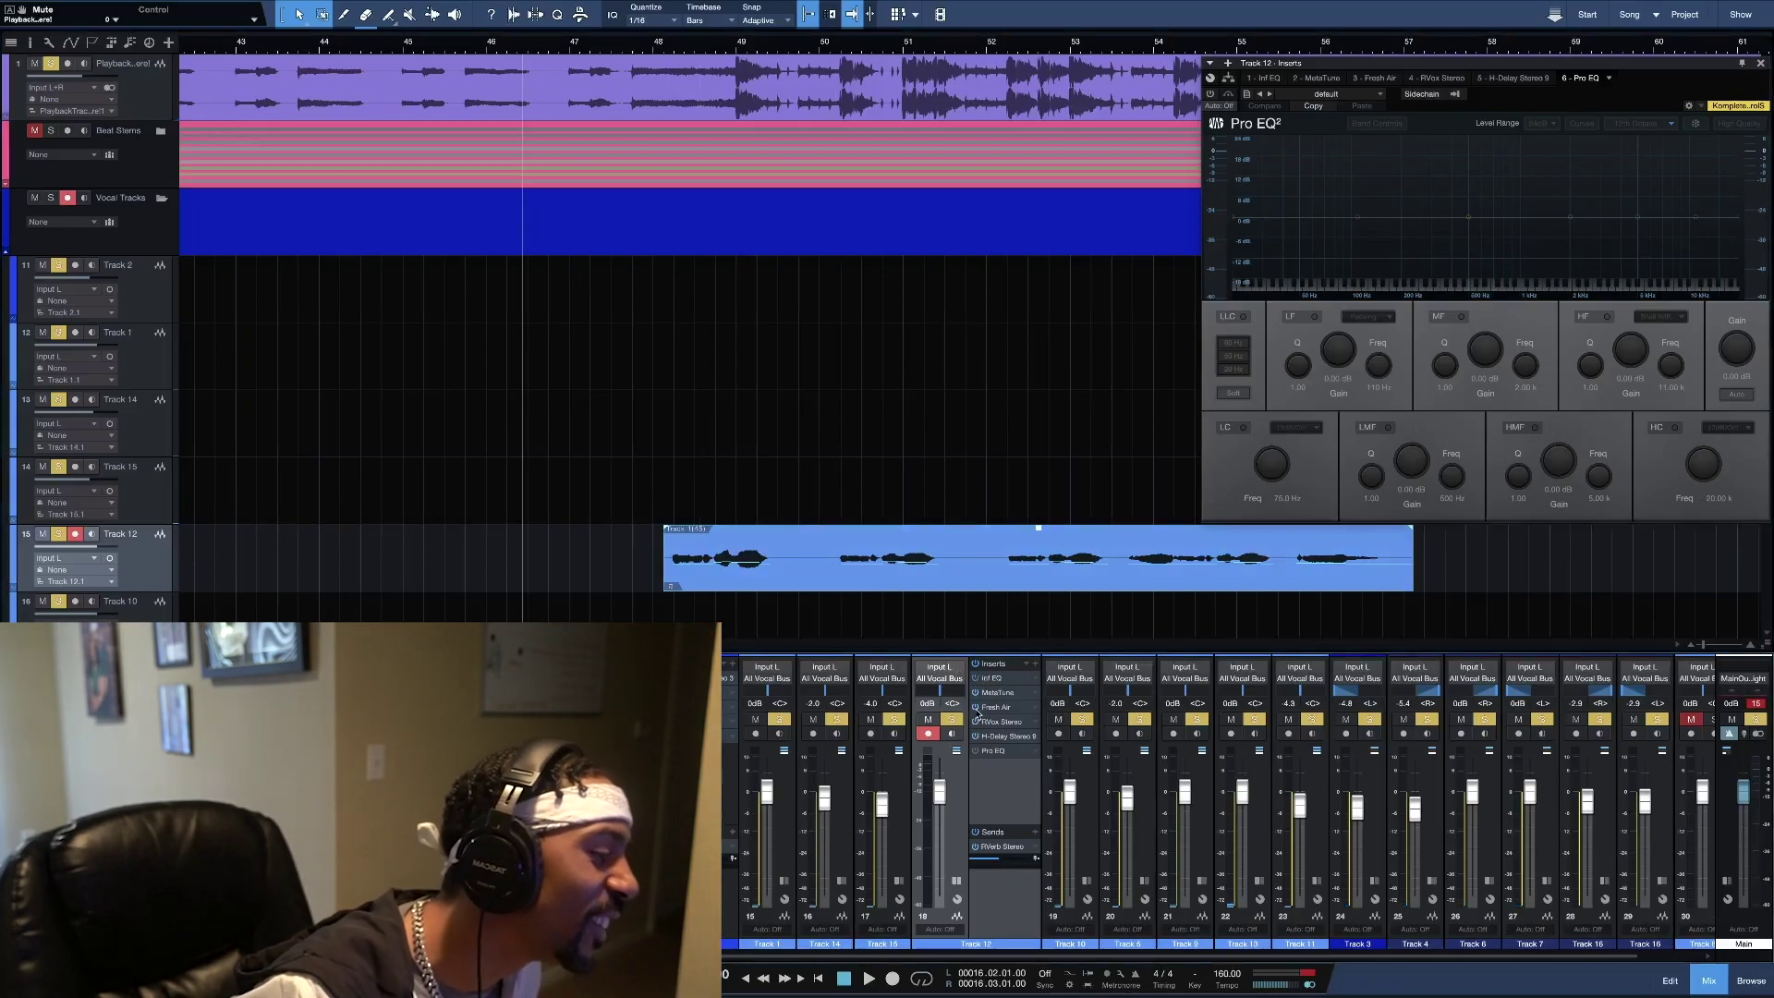
Re-enable the Pro EQ on Track 12 and mute the playback track
left_click(974, 752)
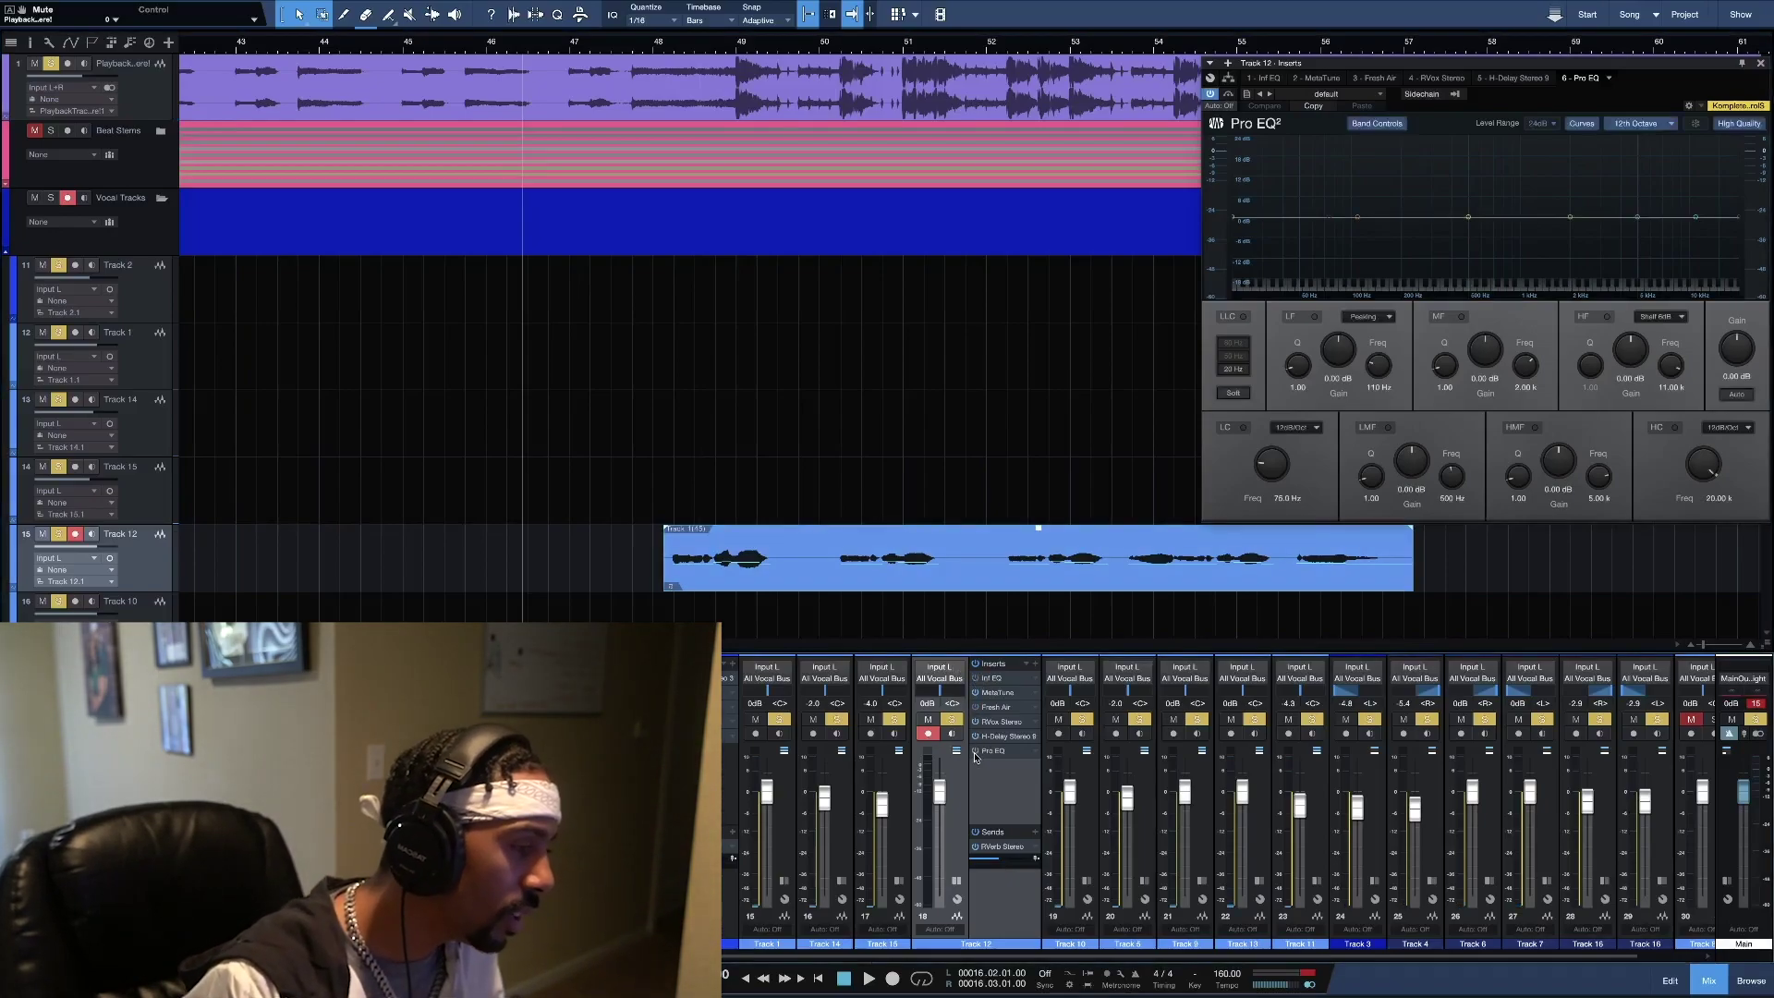
left_click_drag(1350, 66, 988, 39)
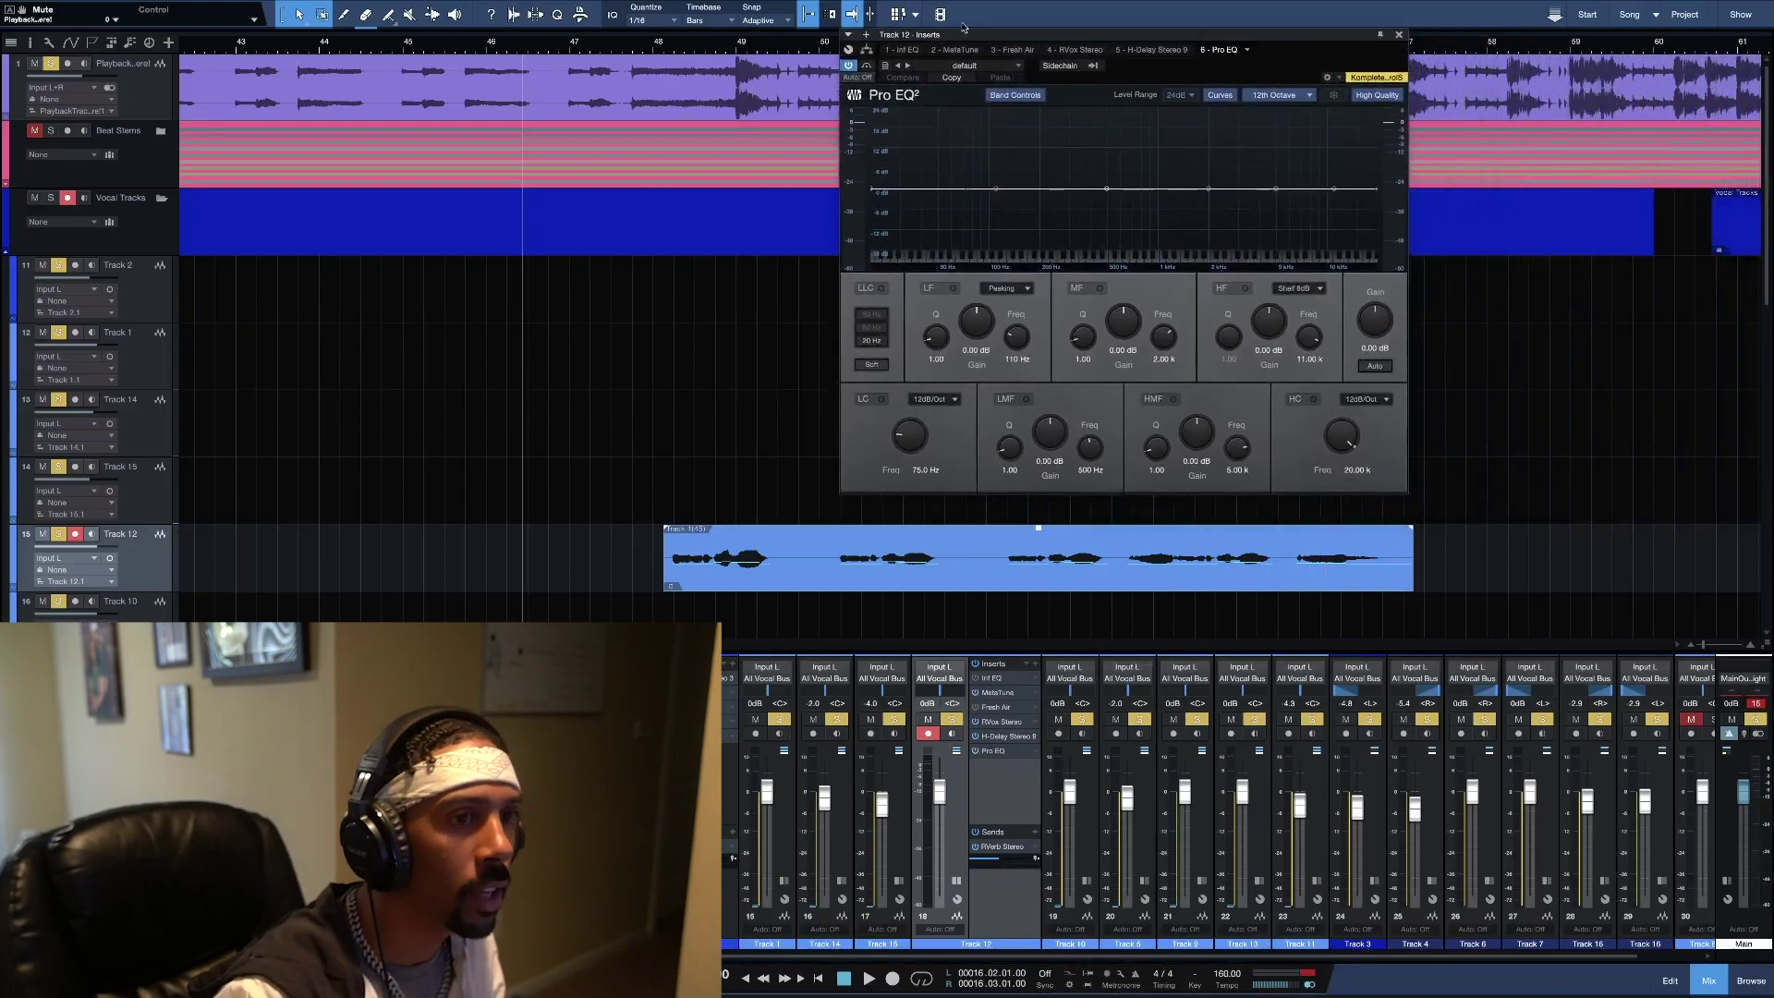
left_click(35, 64)
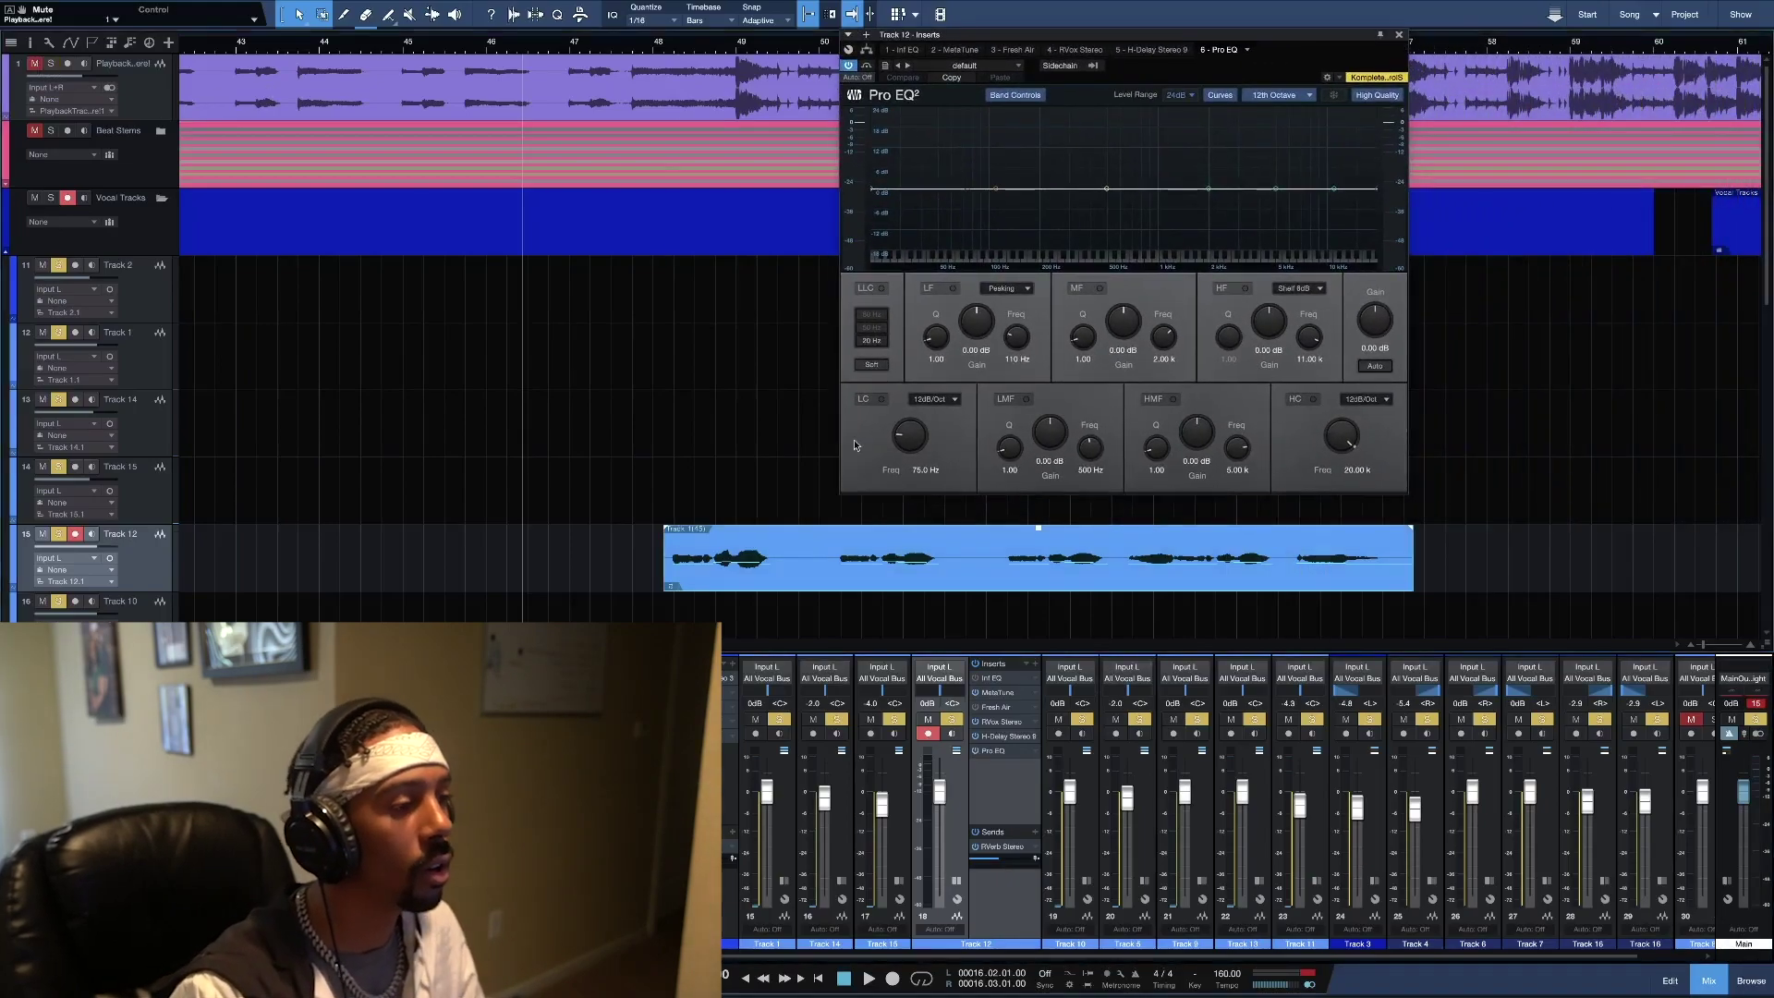
Play Track 12's vocal from bar 48 and examine its frequency spectrum in the Pro EQ
left_click(653, 43)
key("space")
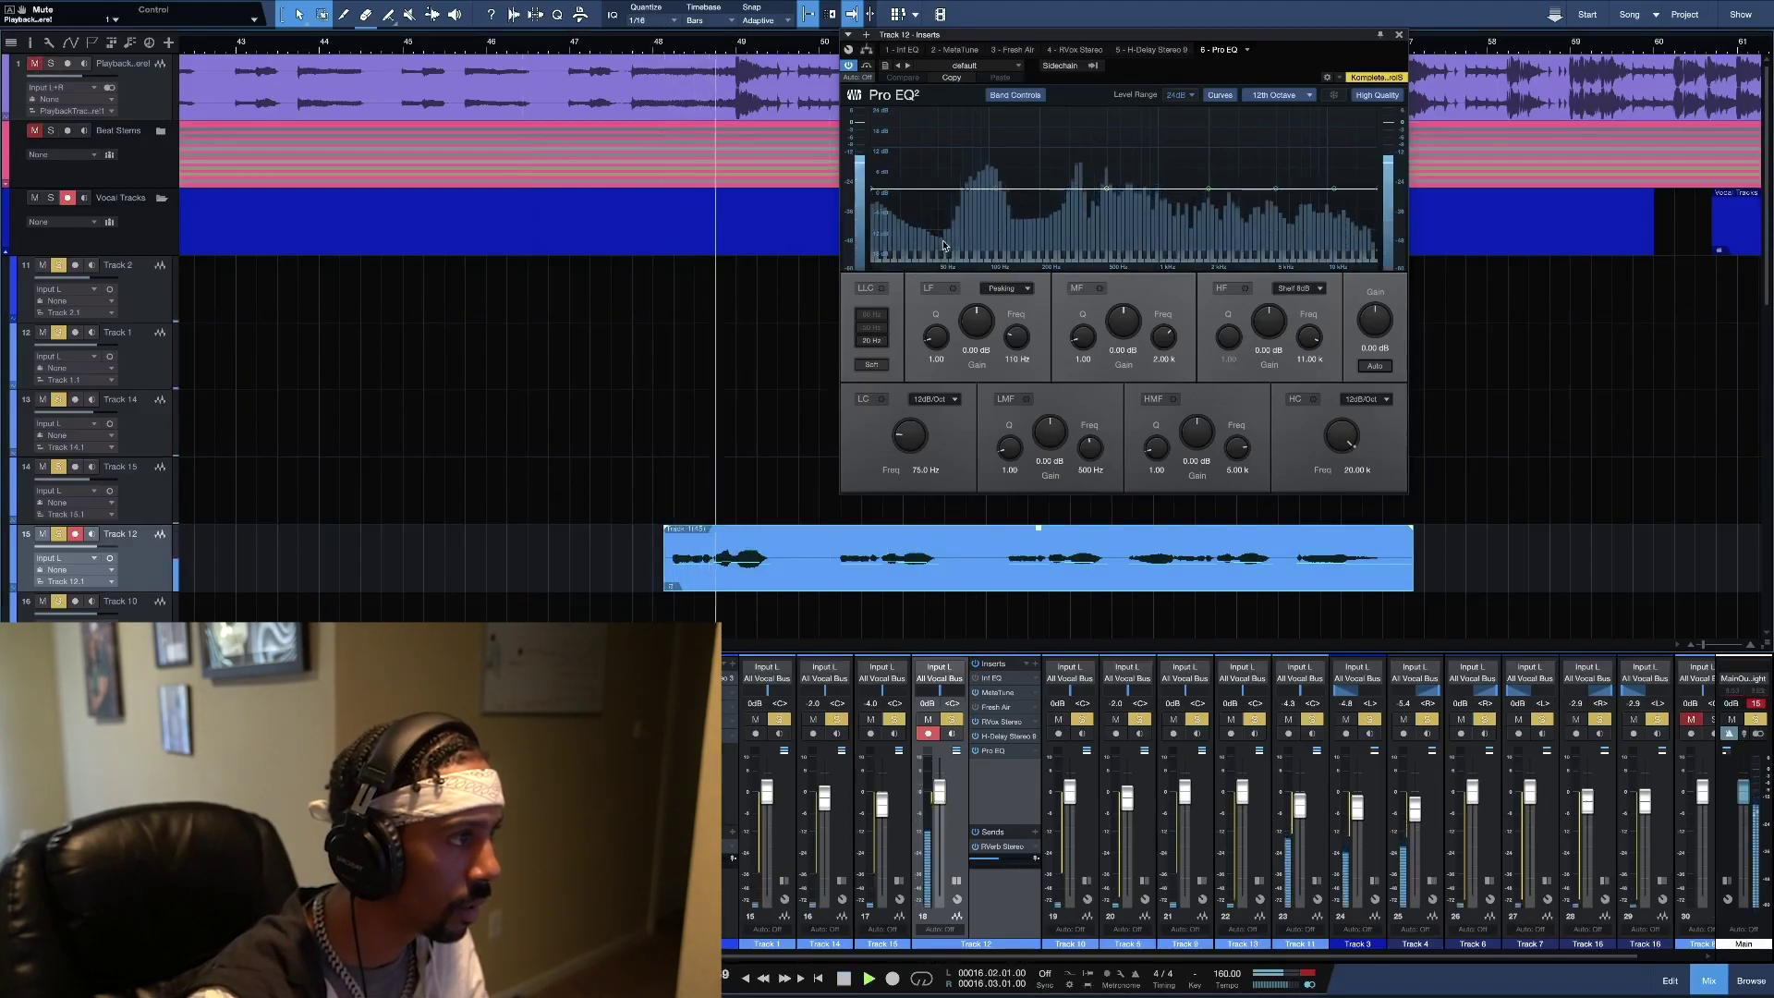
left_click_drag(1087, 44, 1186, 68)
key("space")
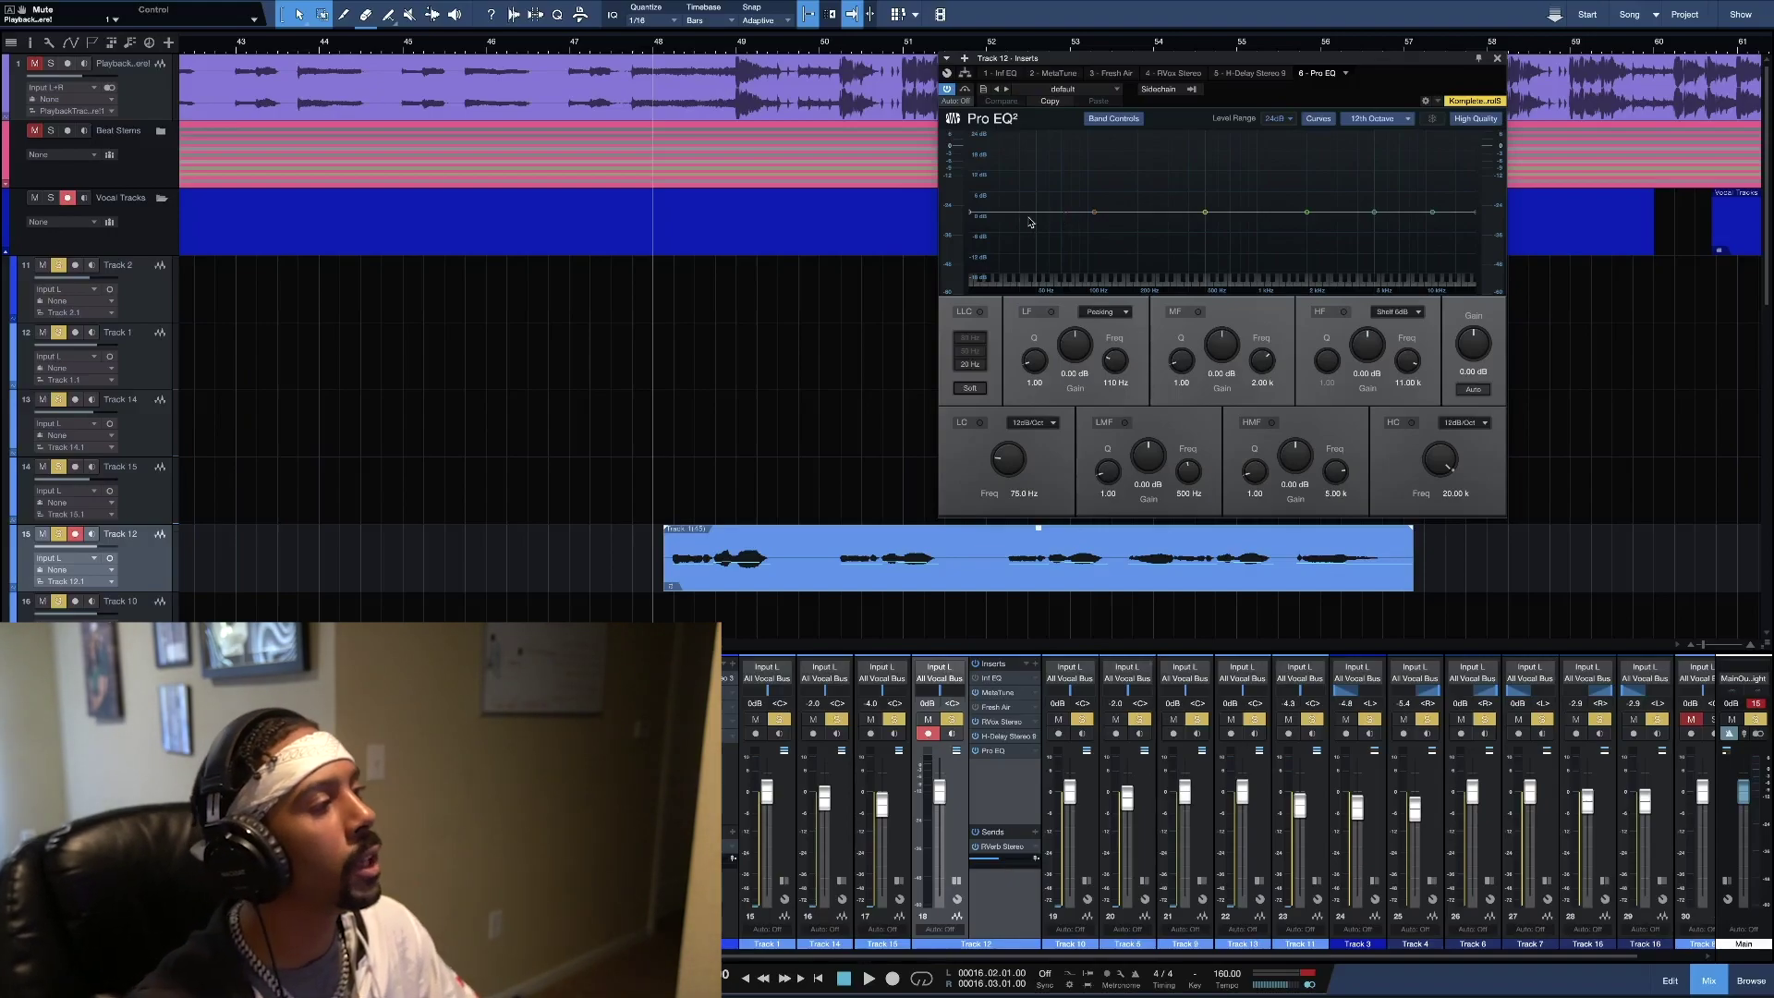
Enable the Pro EQ's low cut at about 77 Hz and try the LLC filter, leaving it off
left_click_drag(1119, 65, 864, 52)
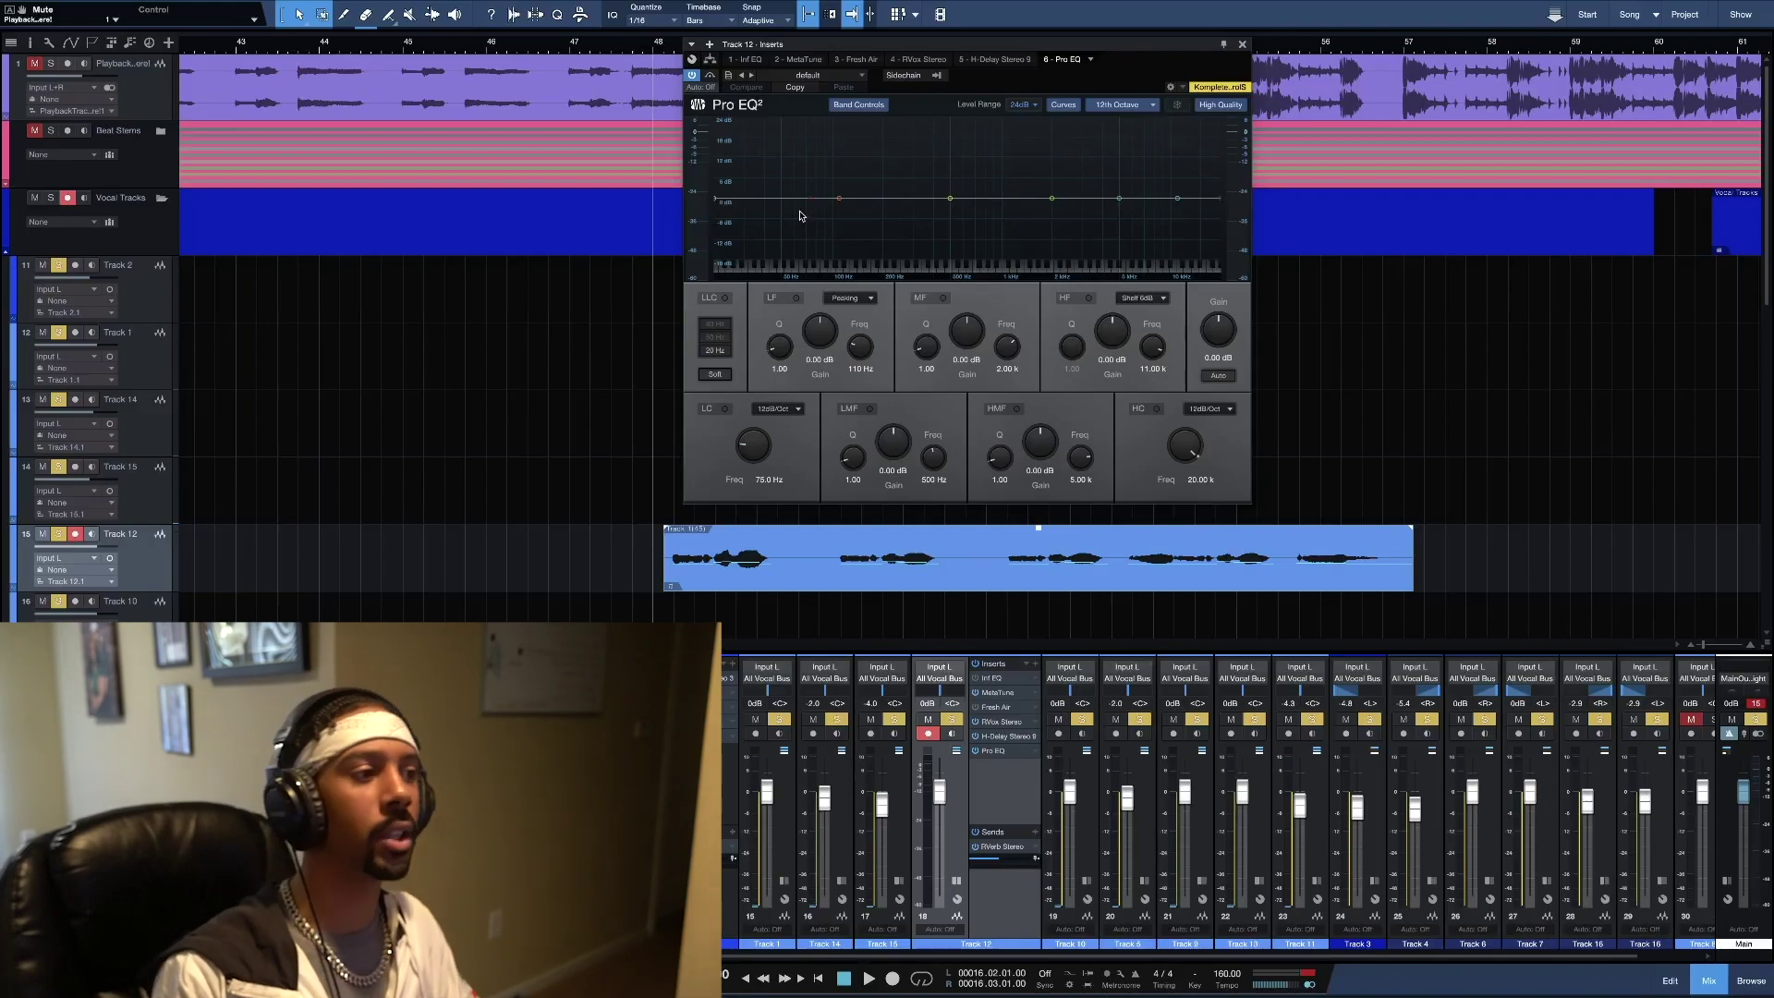
left_click_drag(814, 199, 814, 206)
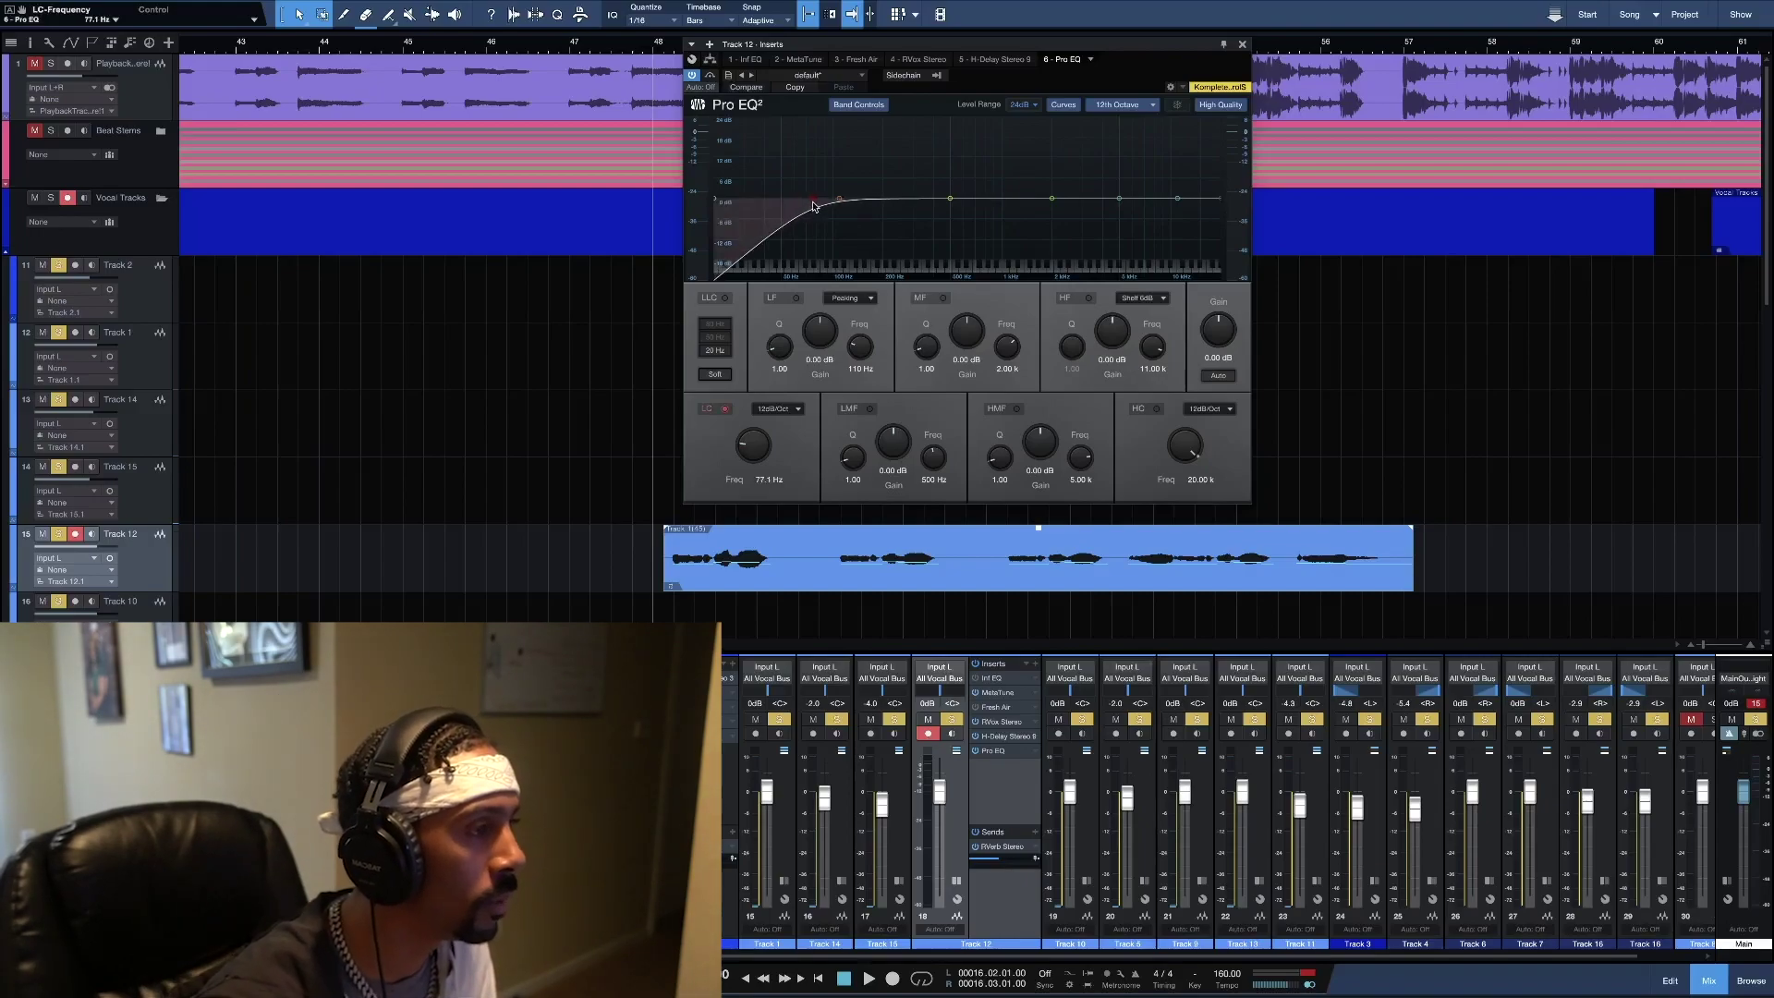
left_click(728, 298)
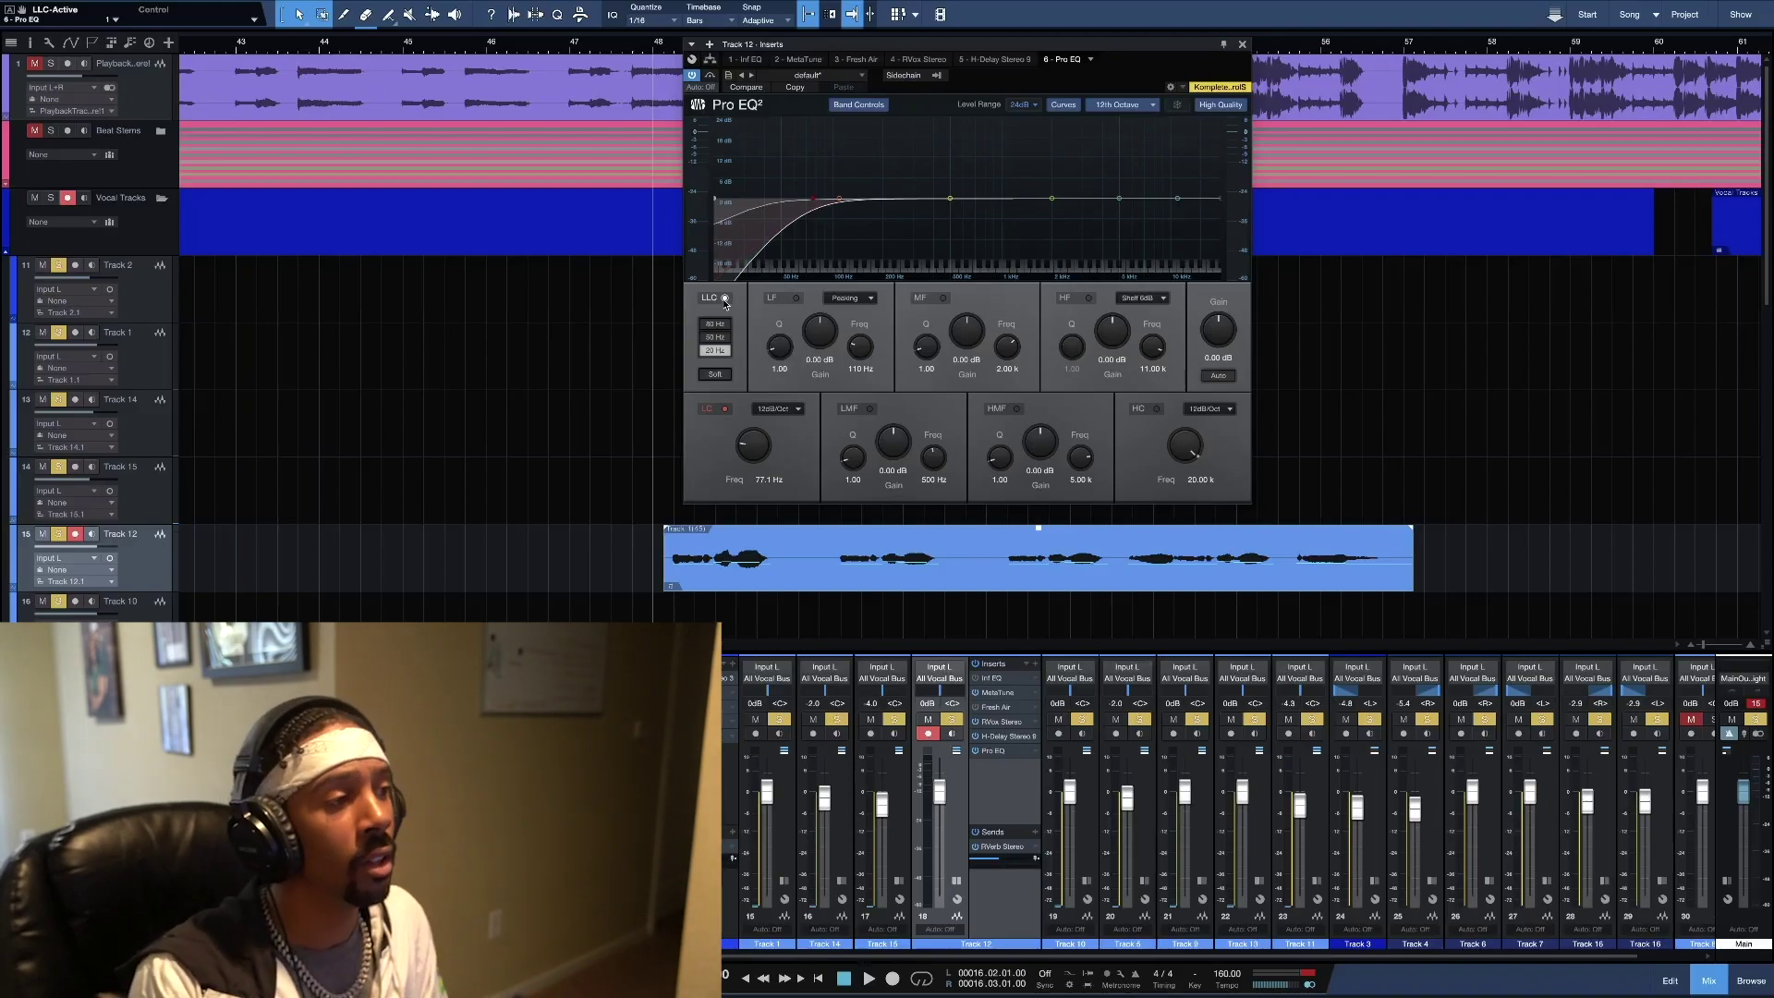
left_click(724, 298)
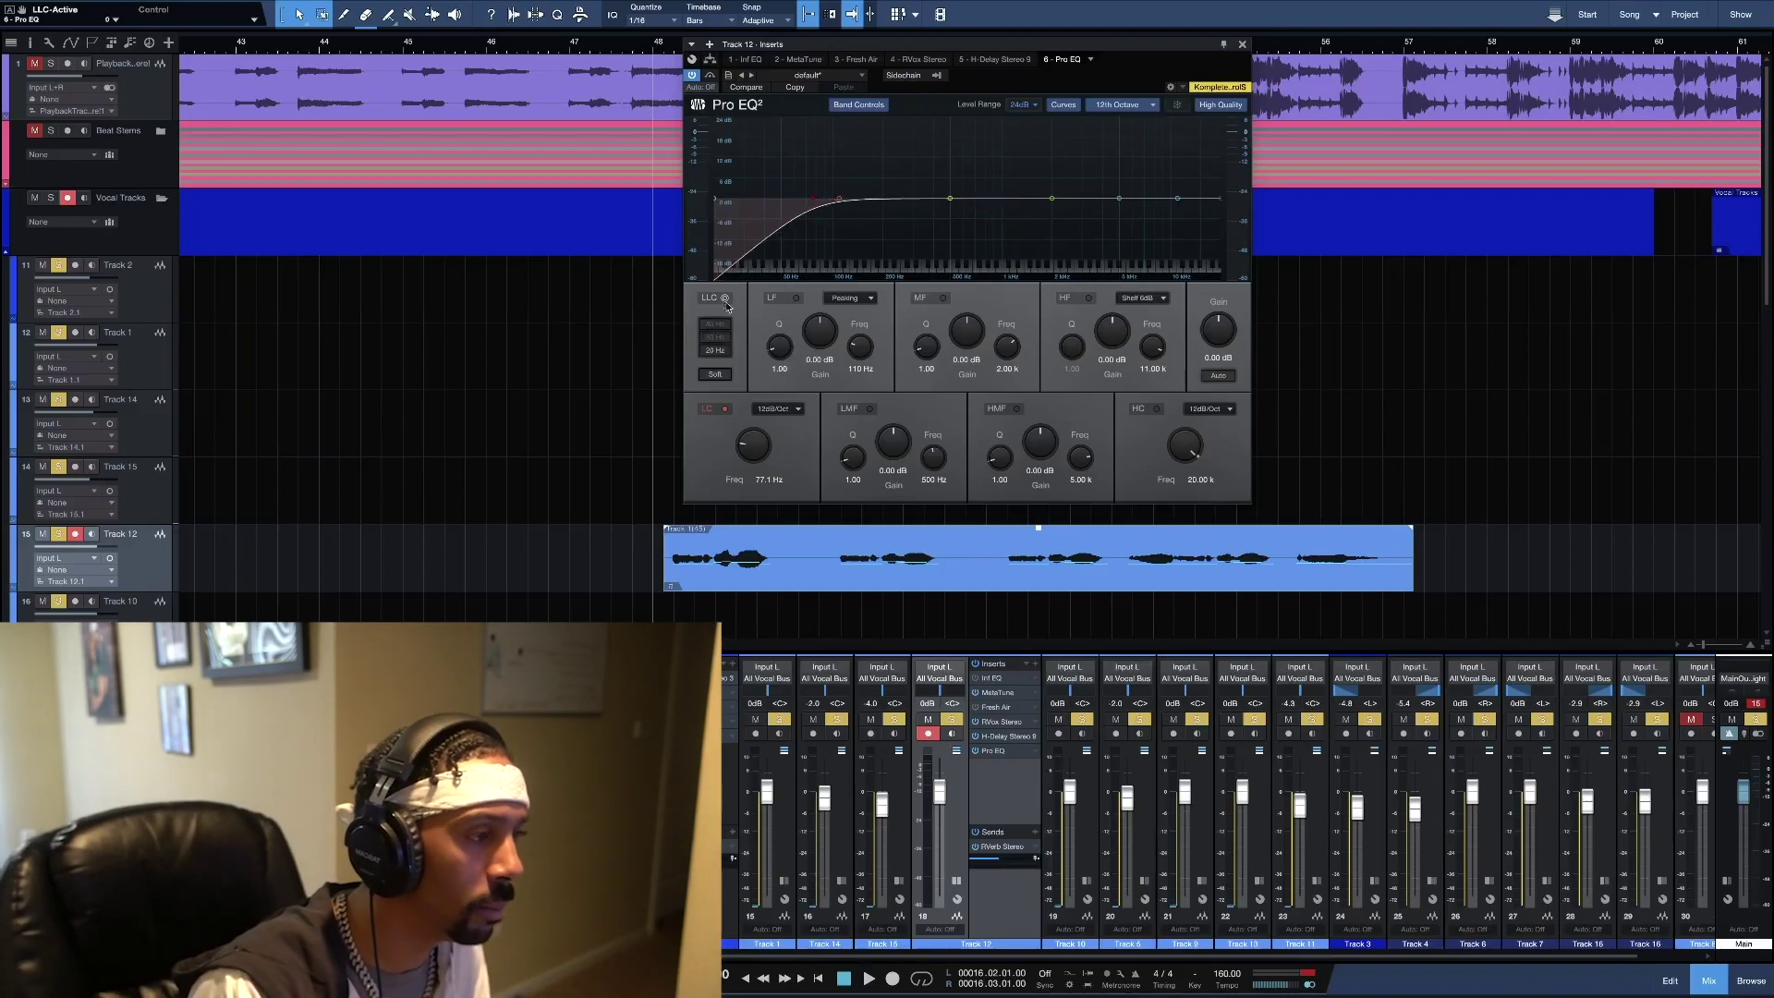
Raise the Pro EQ's low cut frequency in stages to about 267 Hz while playing the vocal
left_click_drag(753, 451, 753, 442)
key("space")
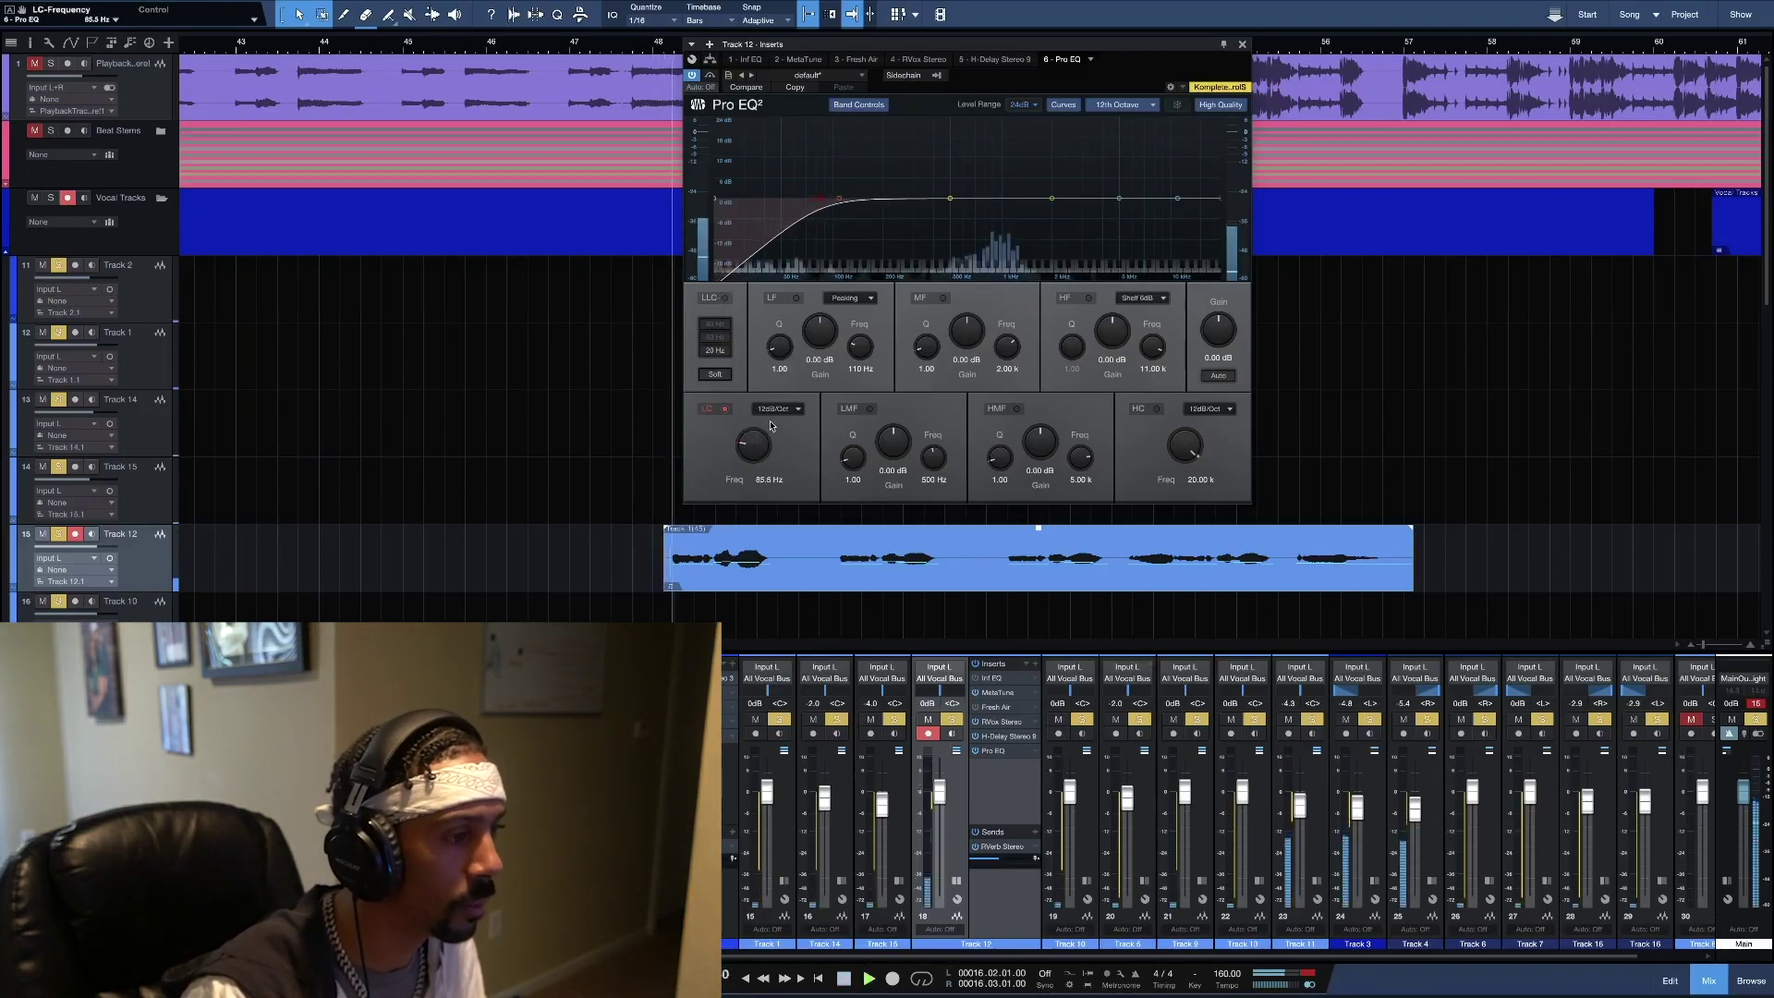
left_click_drag(755, 450, 755, 436)
key("space")
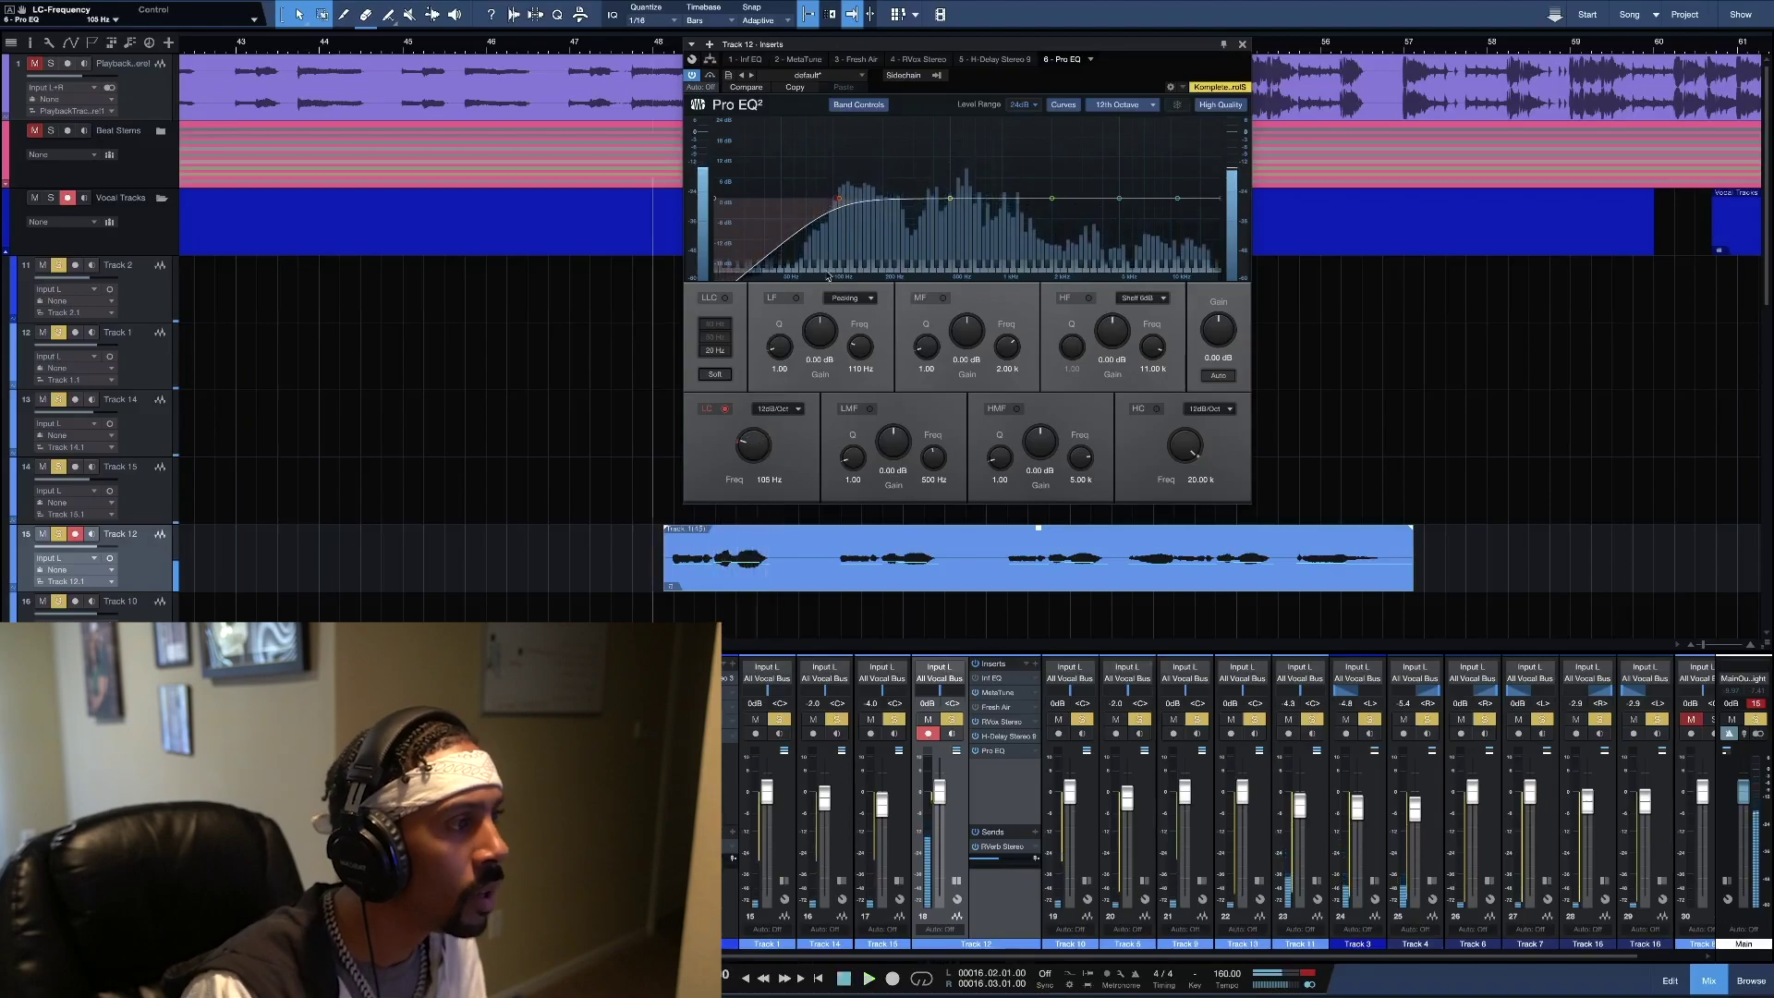
key("space")
left_click_drag(754, 449, 776, 330)
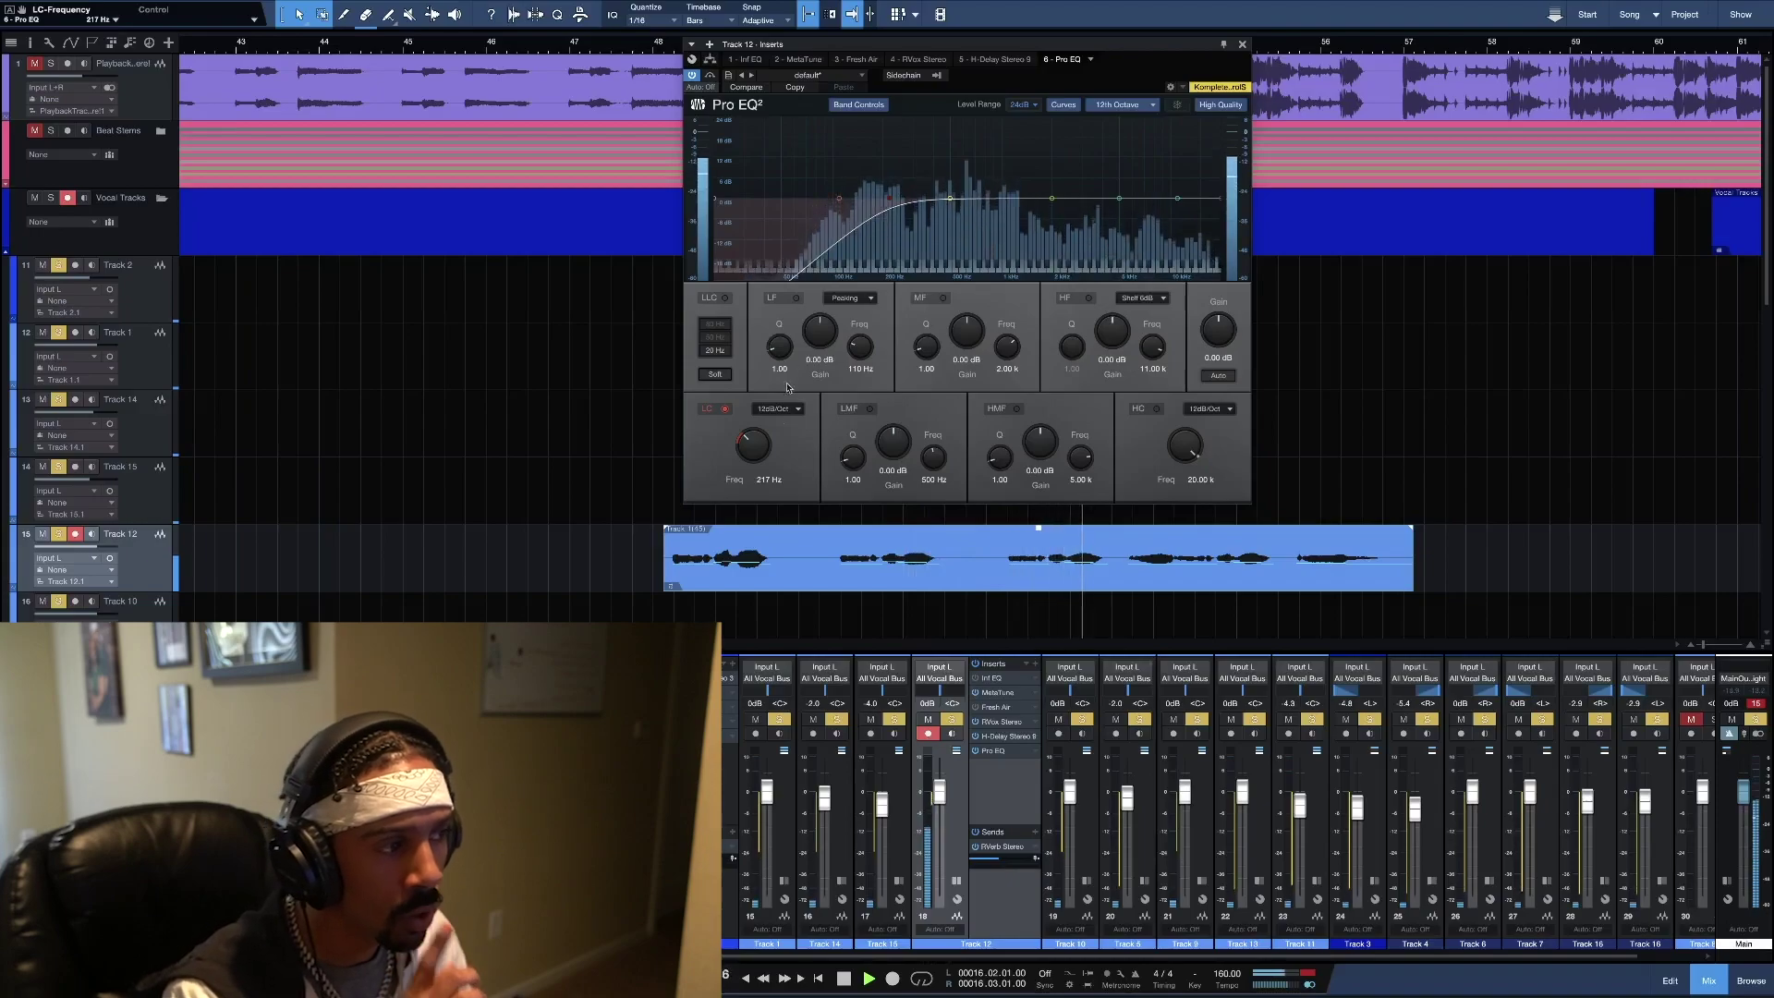
left_click_drag(753, 448, 758, 455)
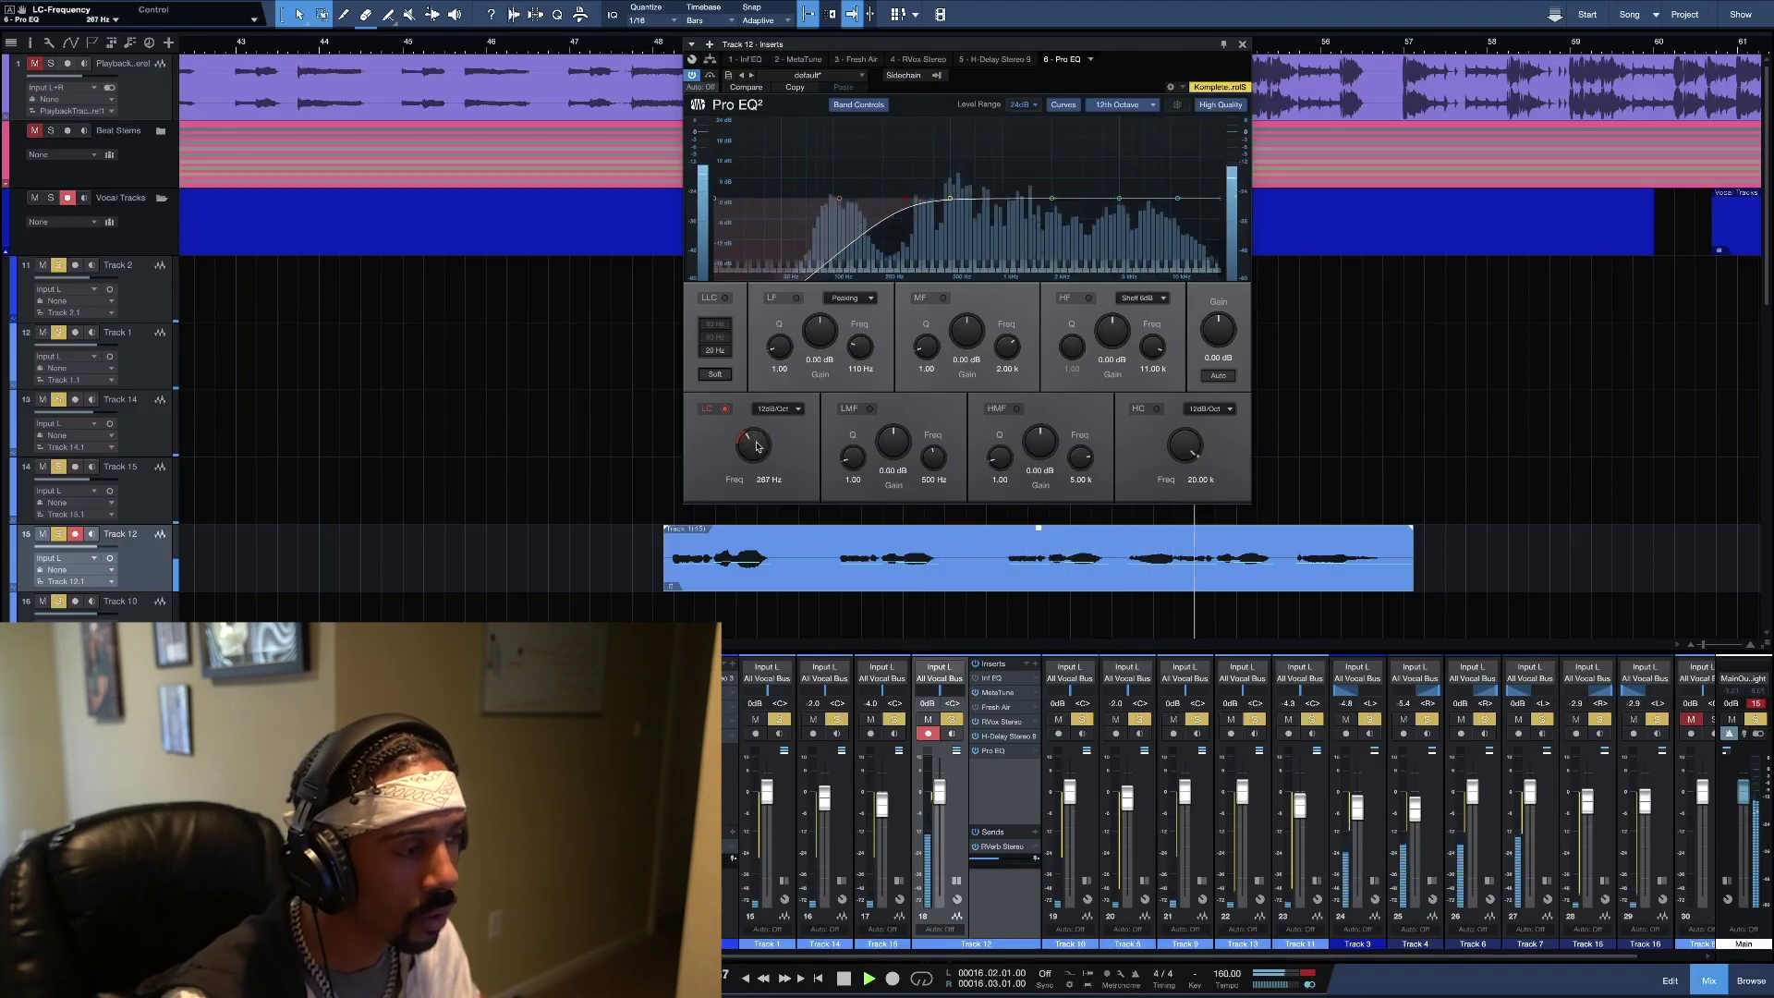
Listen to the low-cut vocal from just before bar 48 with the plug-in window closed, and reopen Track 12's Pro EQ
left_click(1242, 44)
key("space")
left_click(640, 49)
key("space")
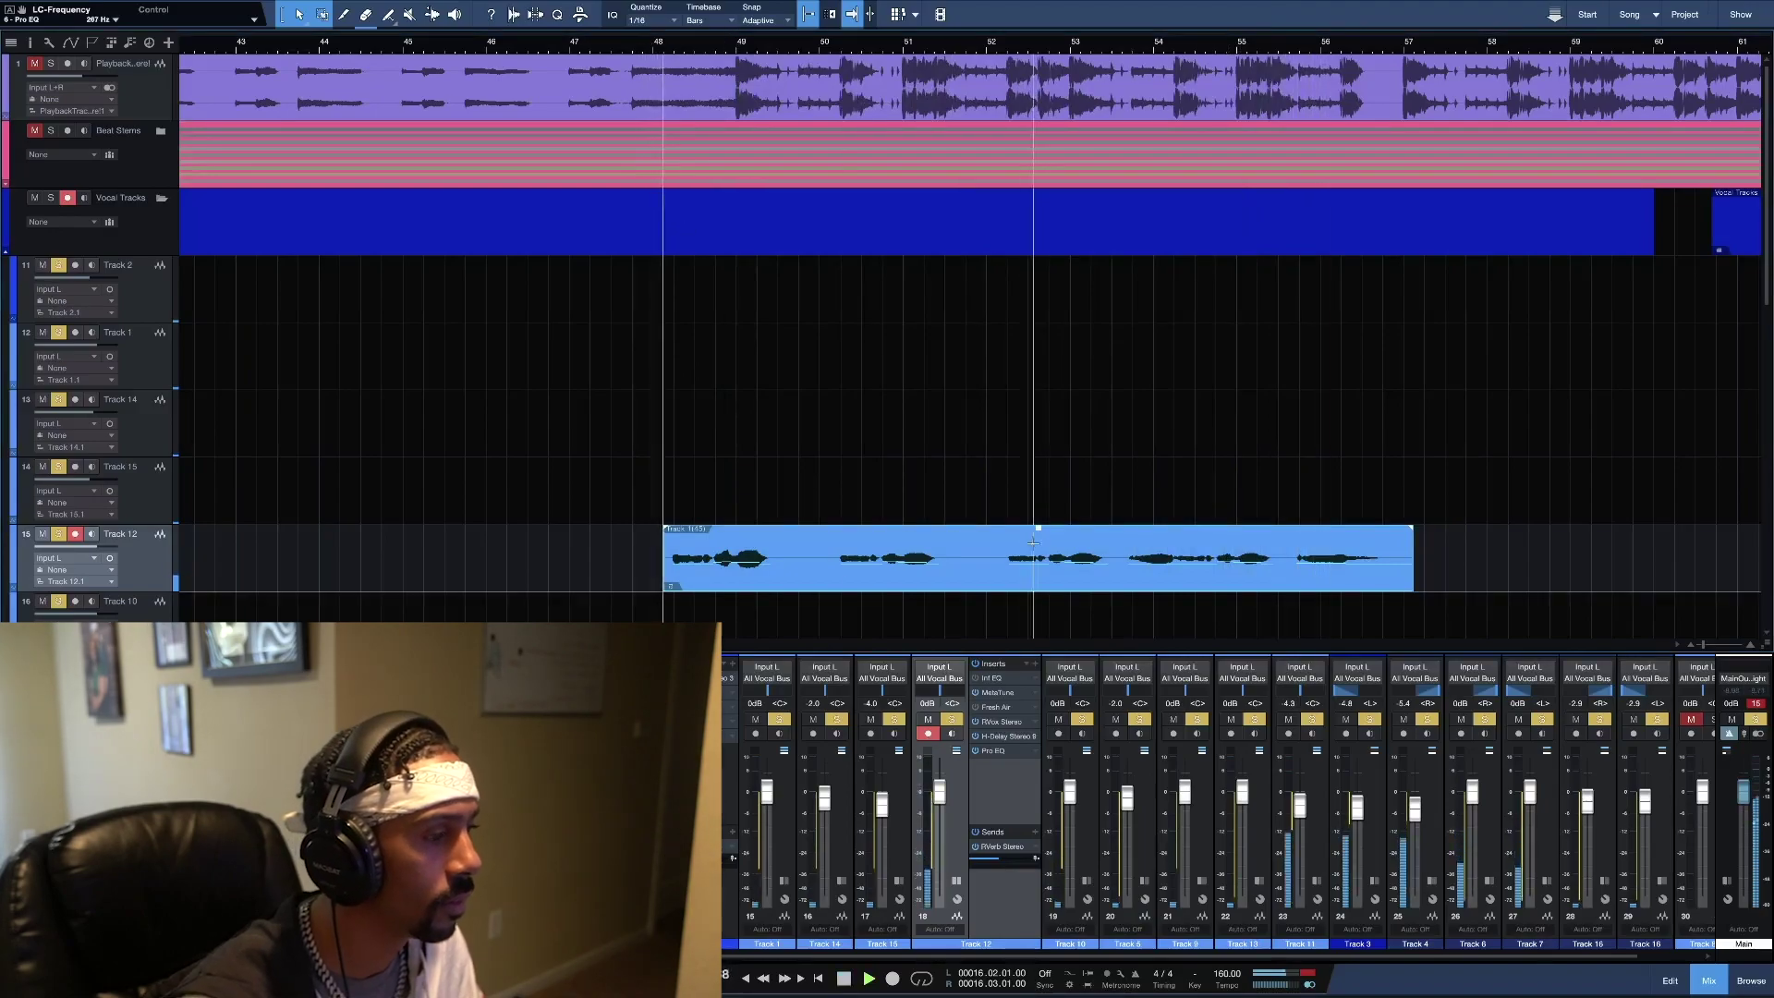
key("space")
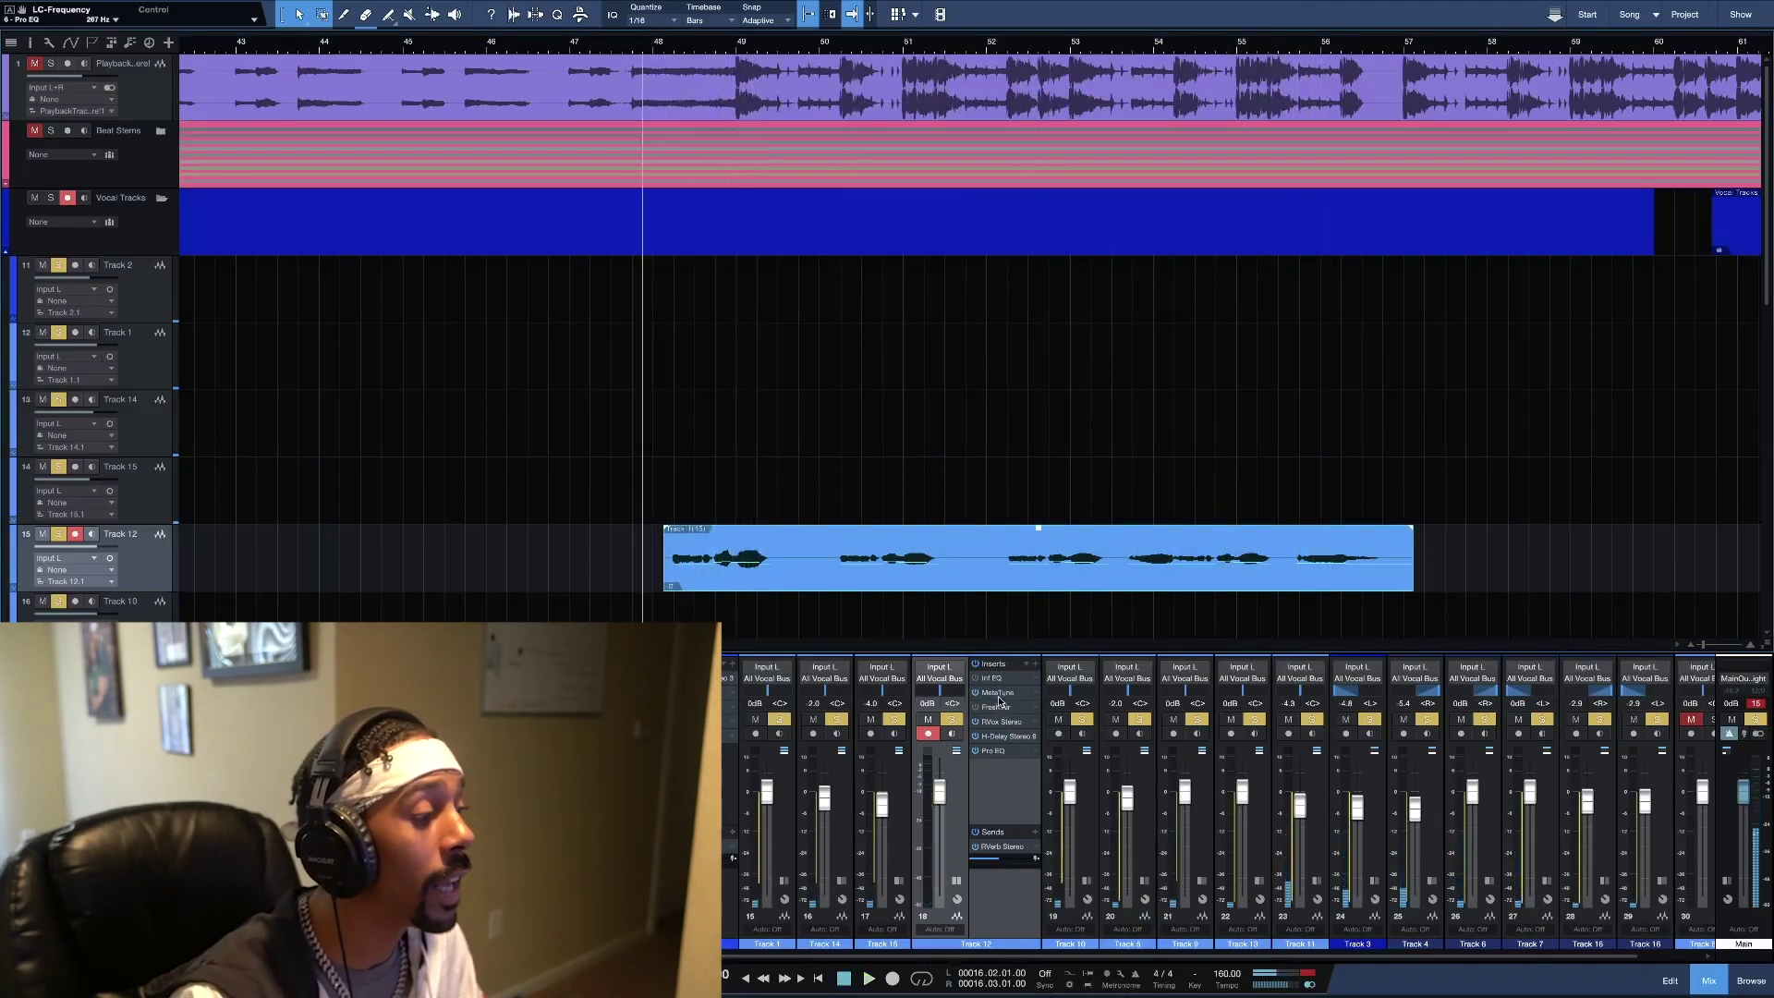
left_click(996, 753)
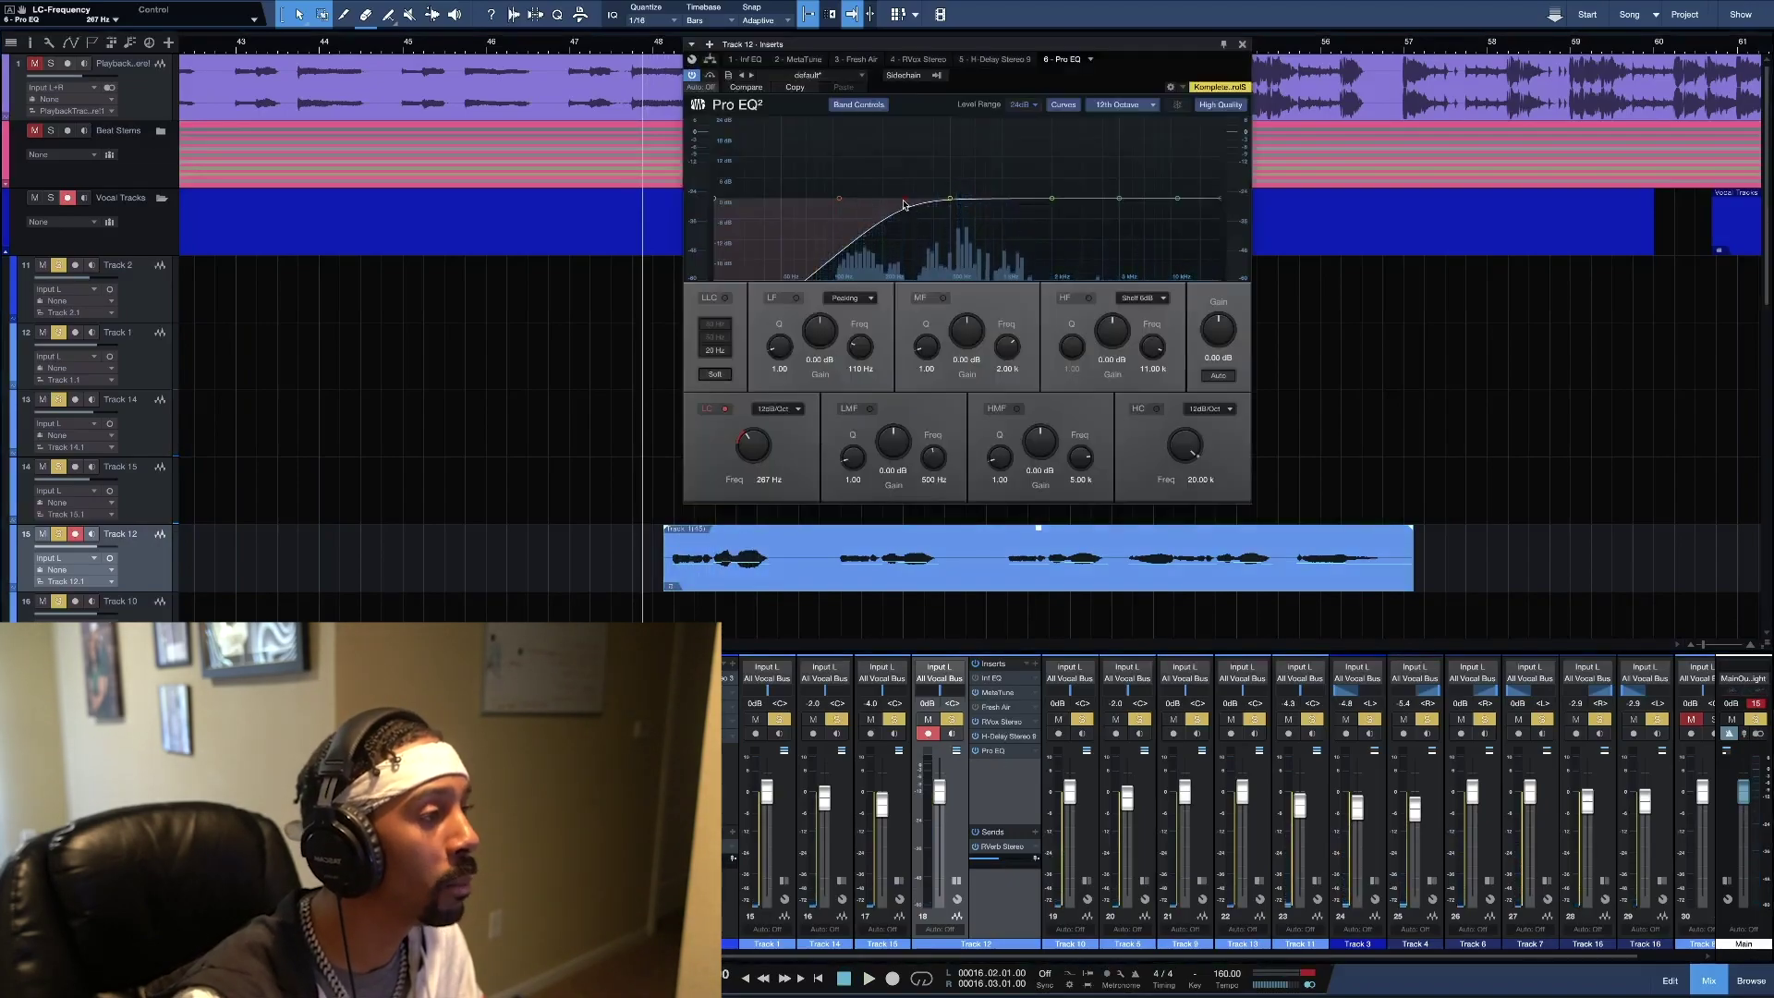
Lower the low cut to about 158 Hz, try a 24dB/Oct slope, and move the cut down to about 76 Hz
left_click_drag(884, 205, 866, 204)
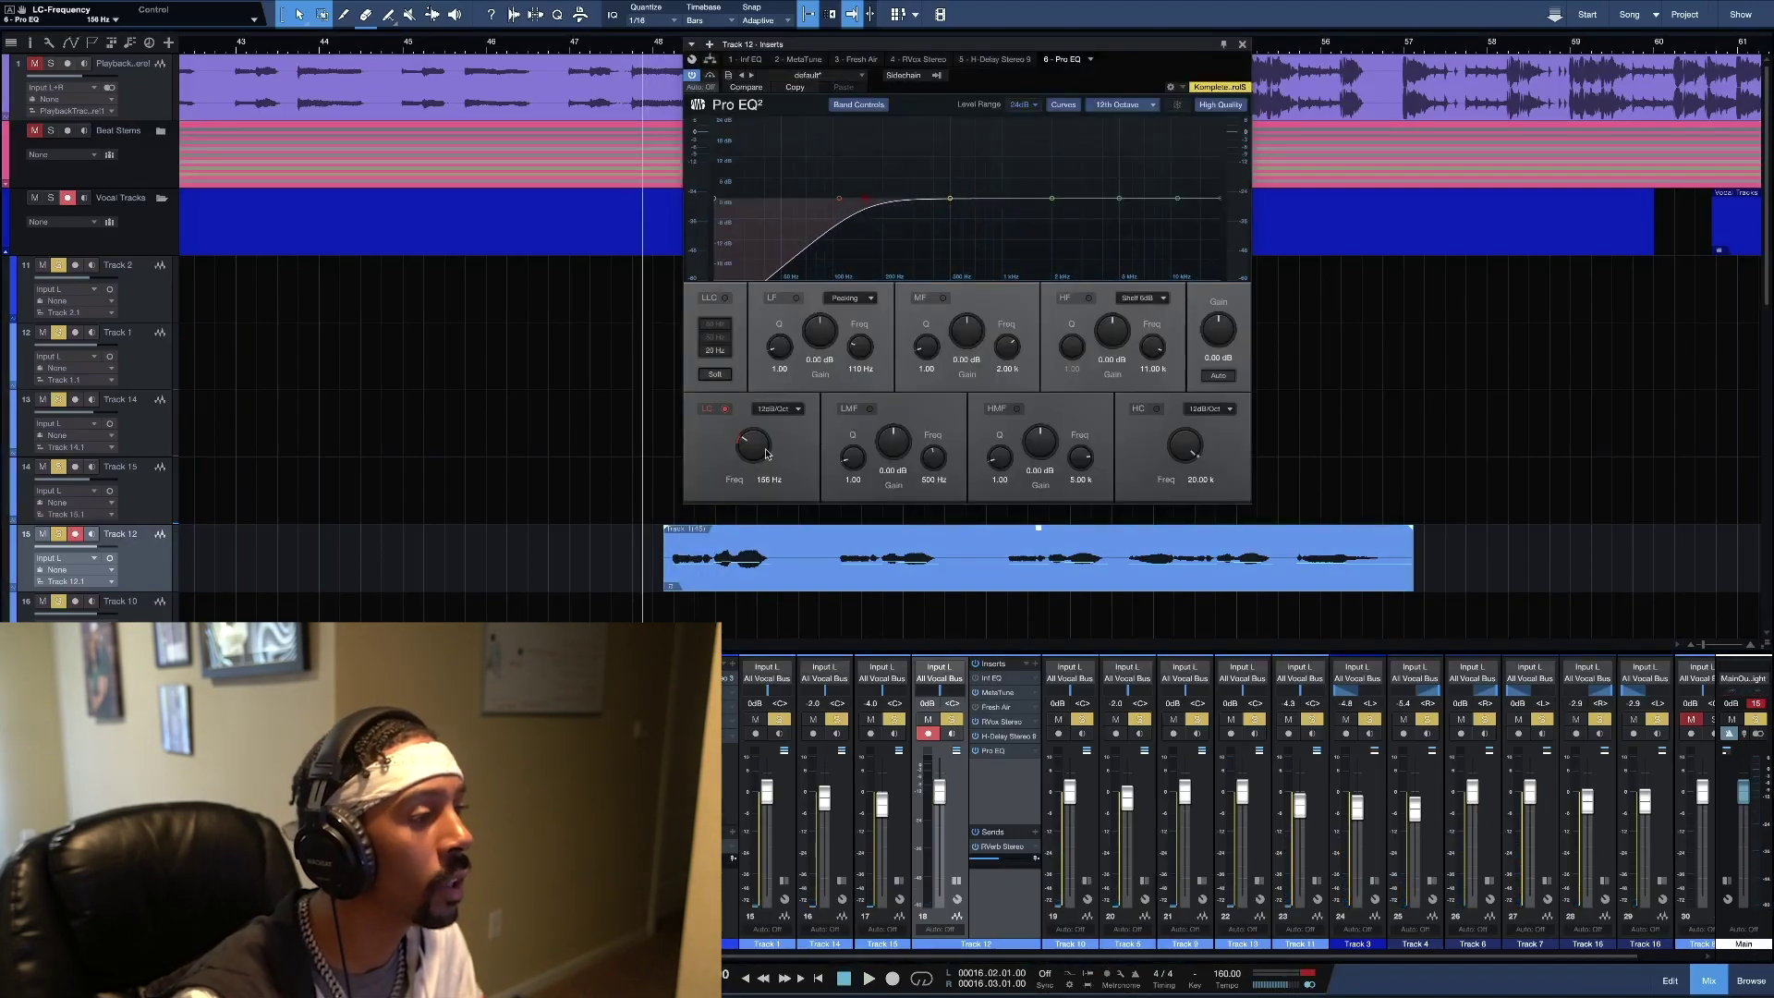
left_click(778, 410)
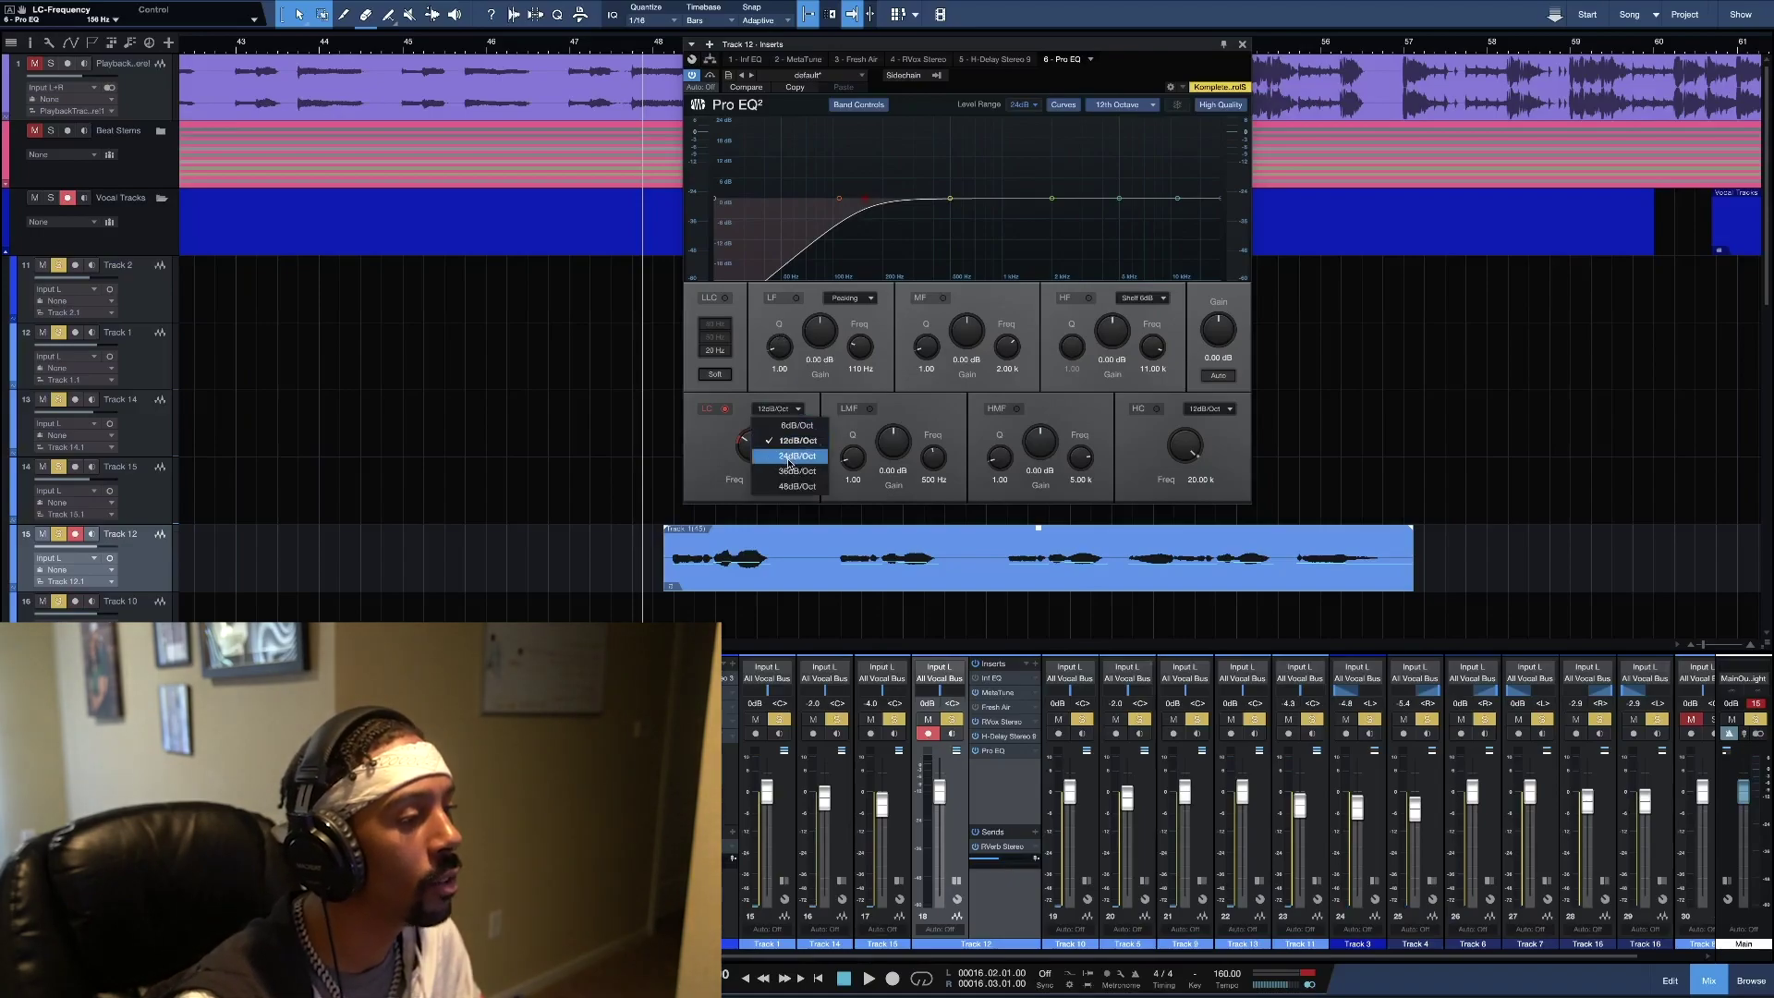
left_click(790, 456)
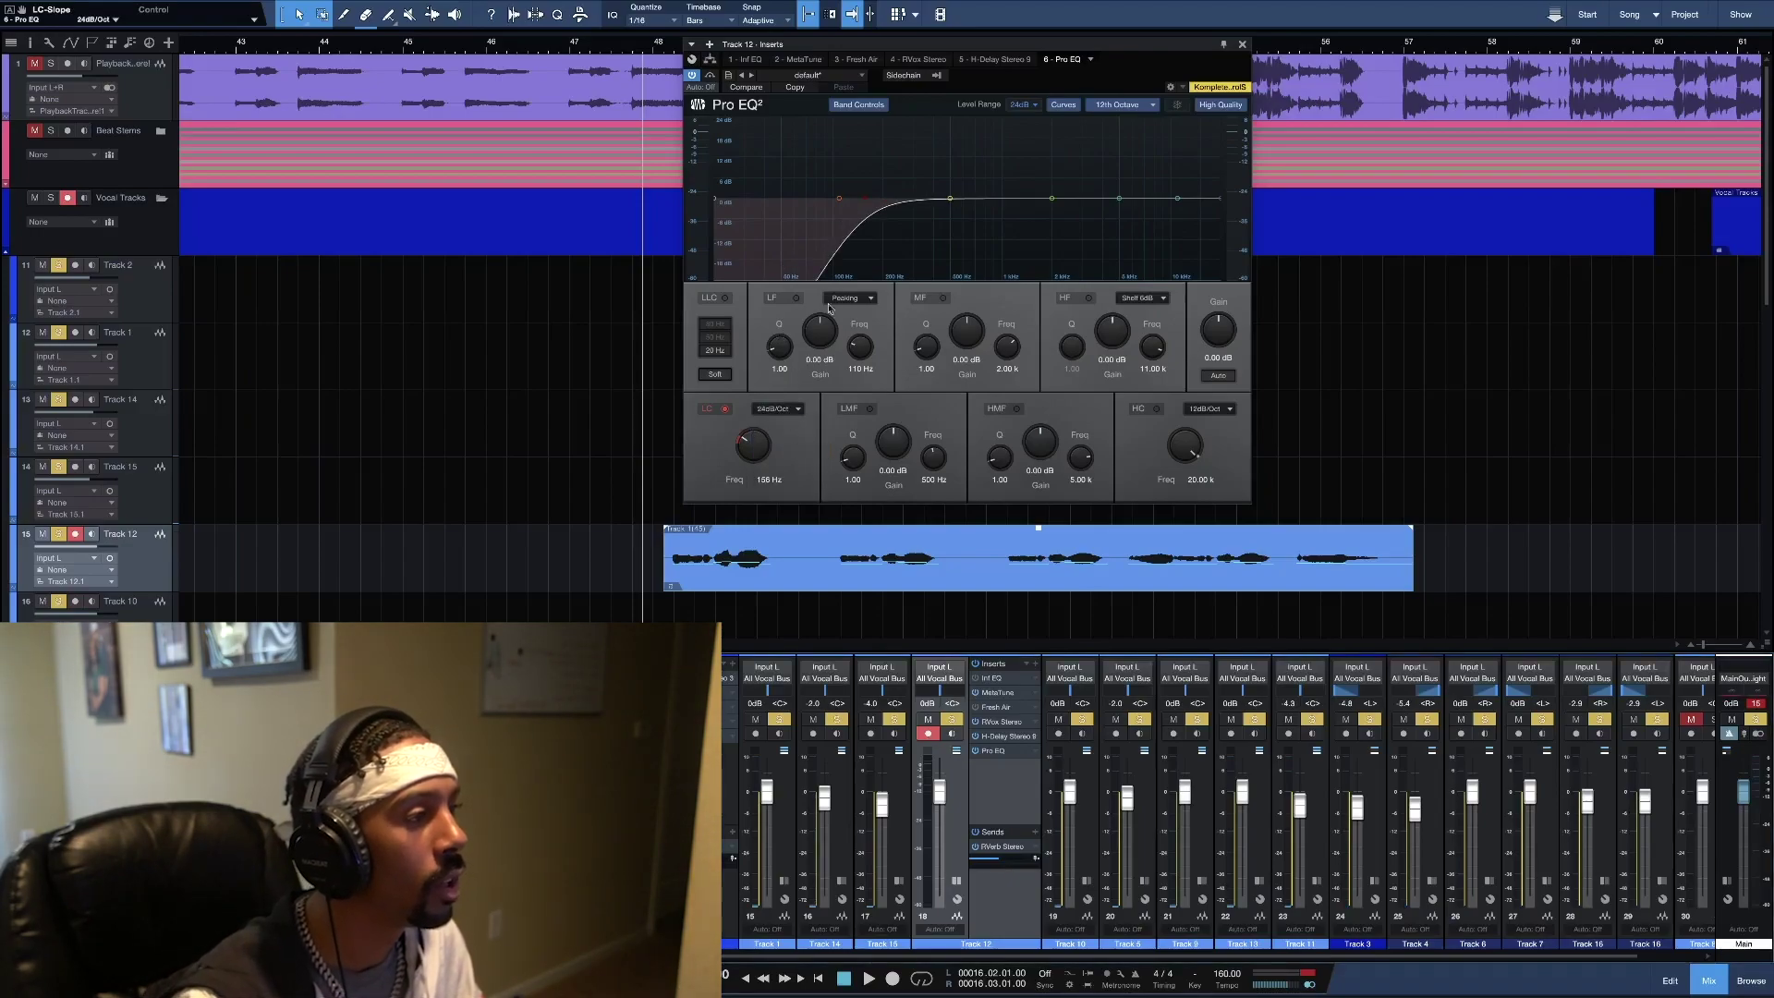
left_click_drag(866, 202, 797, 389)
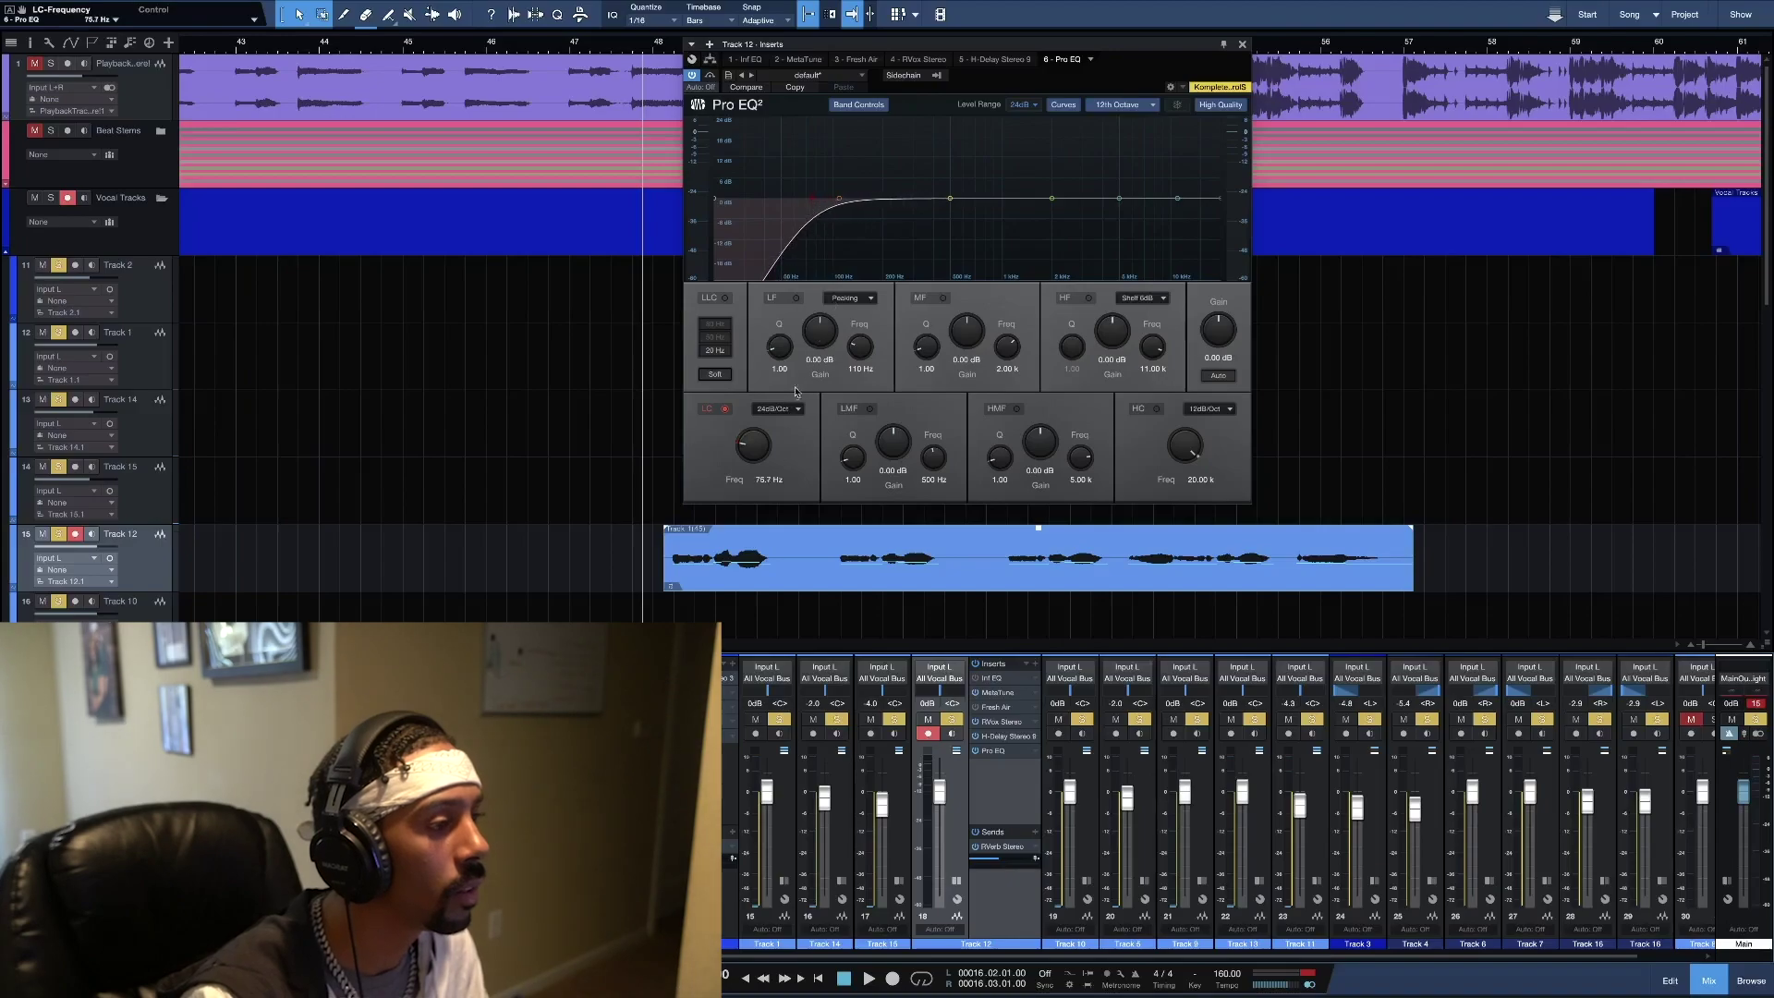
Compare the low cut's 12dB/Oct and 36dB/Oct slopes, and raise the steeper cut to about 99 Hz while playing the vocal
left_click(776, 409)
left_click(784, 444)
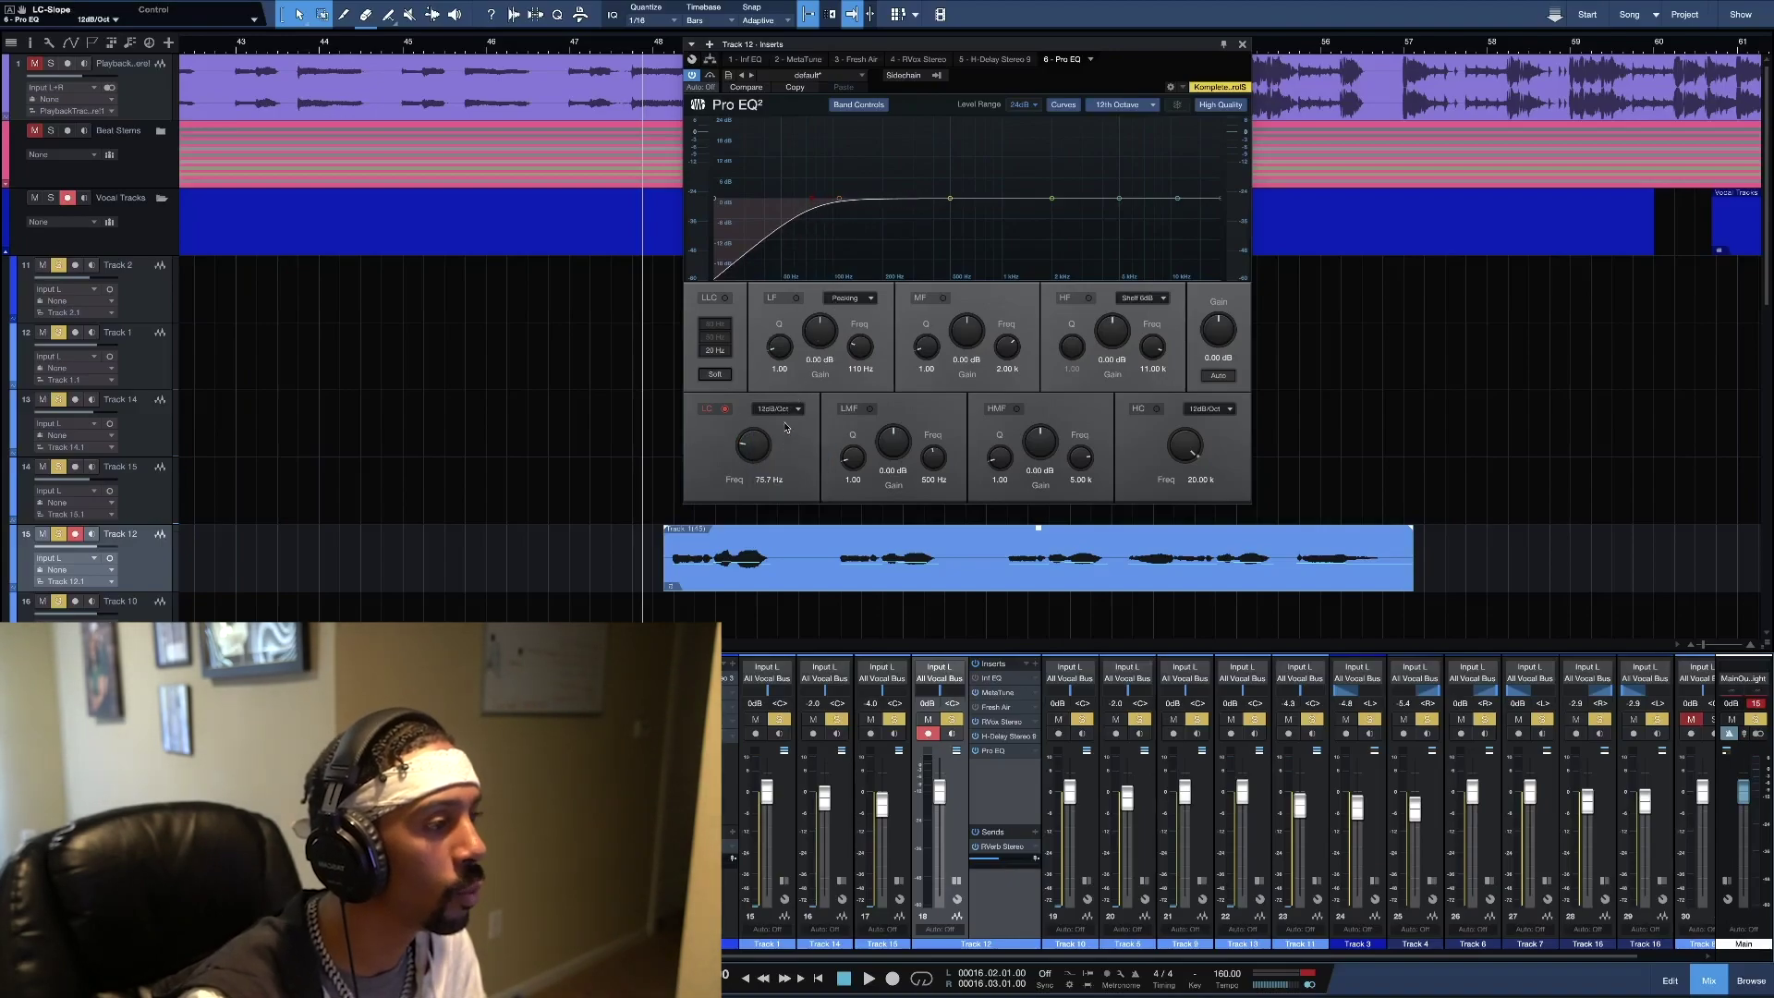
left_click(783, 412)
left_click(788, 473)
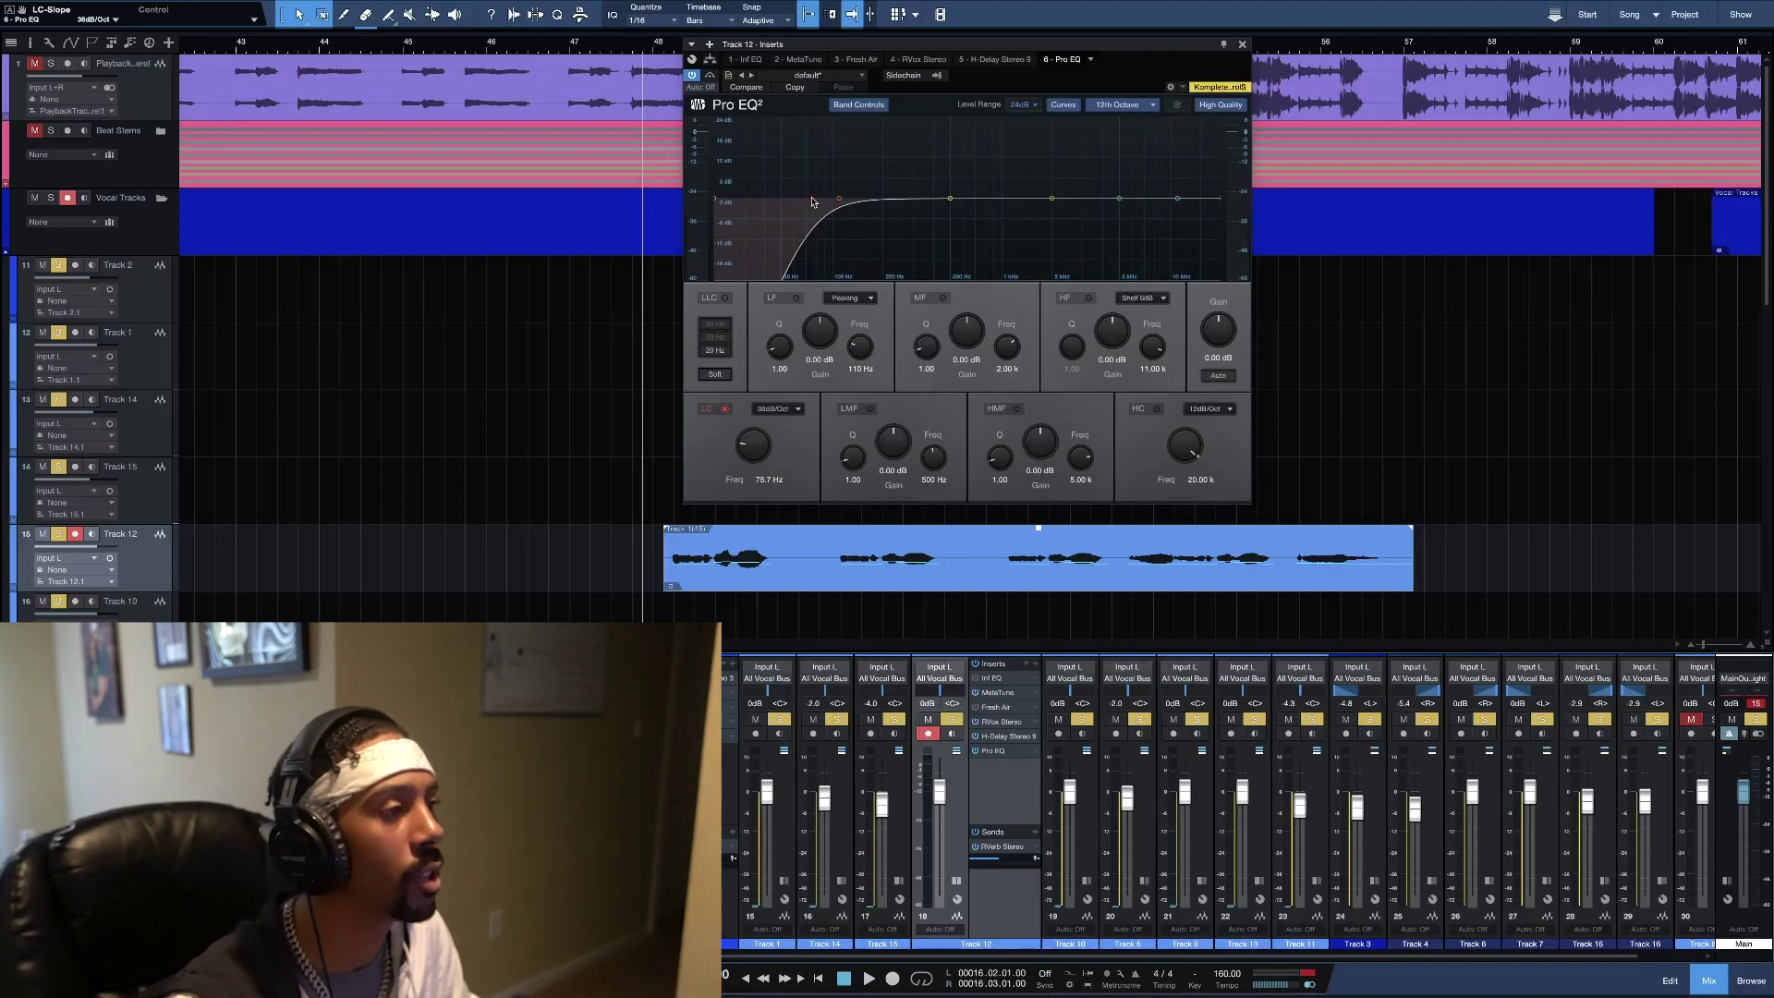
key("space")
left_click_drag(813, 204, 834, 204)
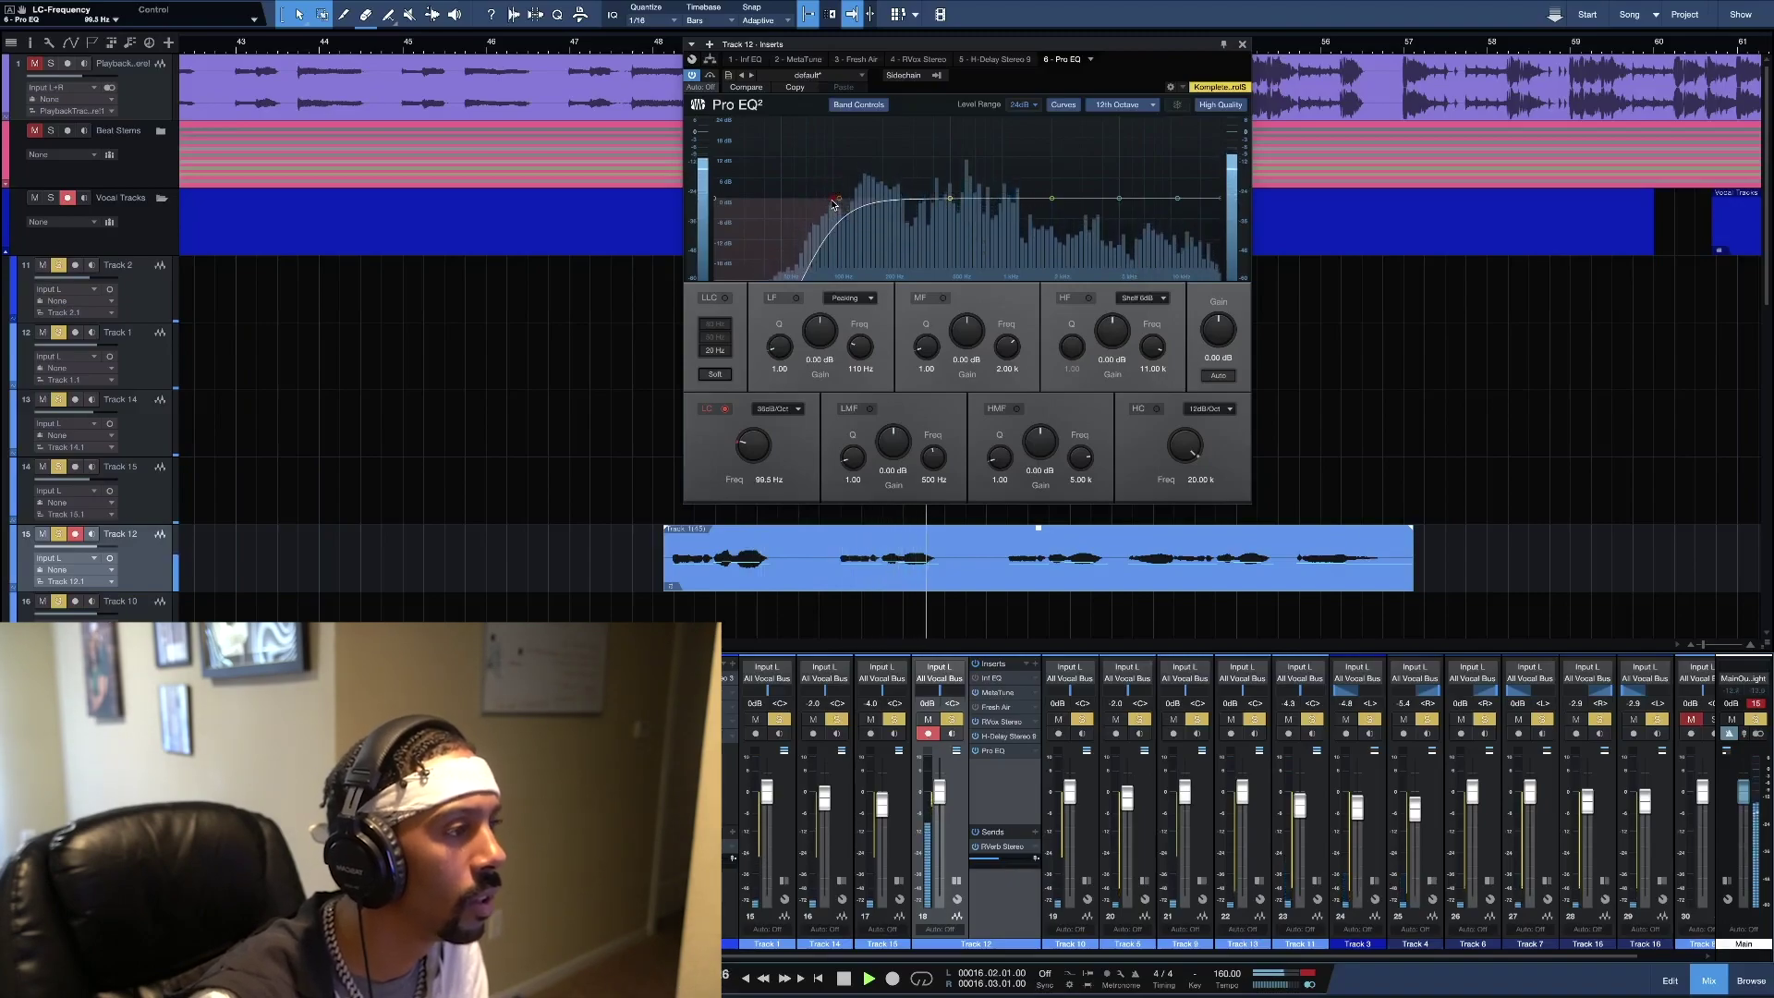
Stop playback, set the low cut's slope to 12dB/Oct, and raise its frequency to about 133 Hz
key("space")
left_click(778, 408)
left_click(781, 439)
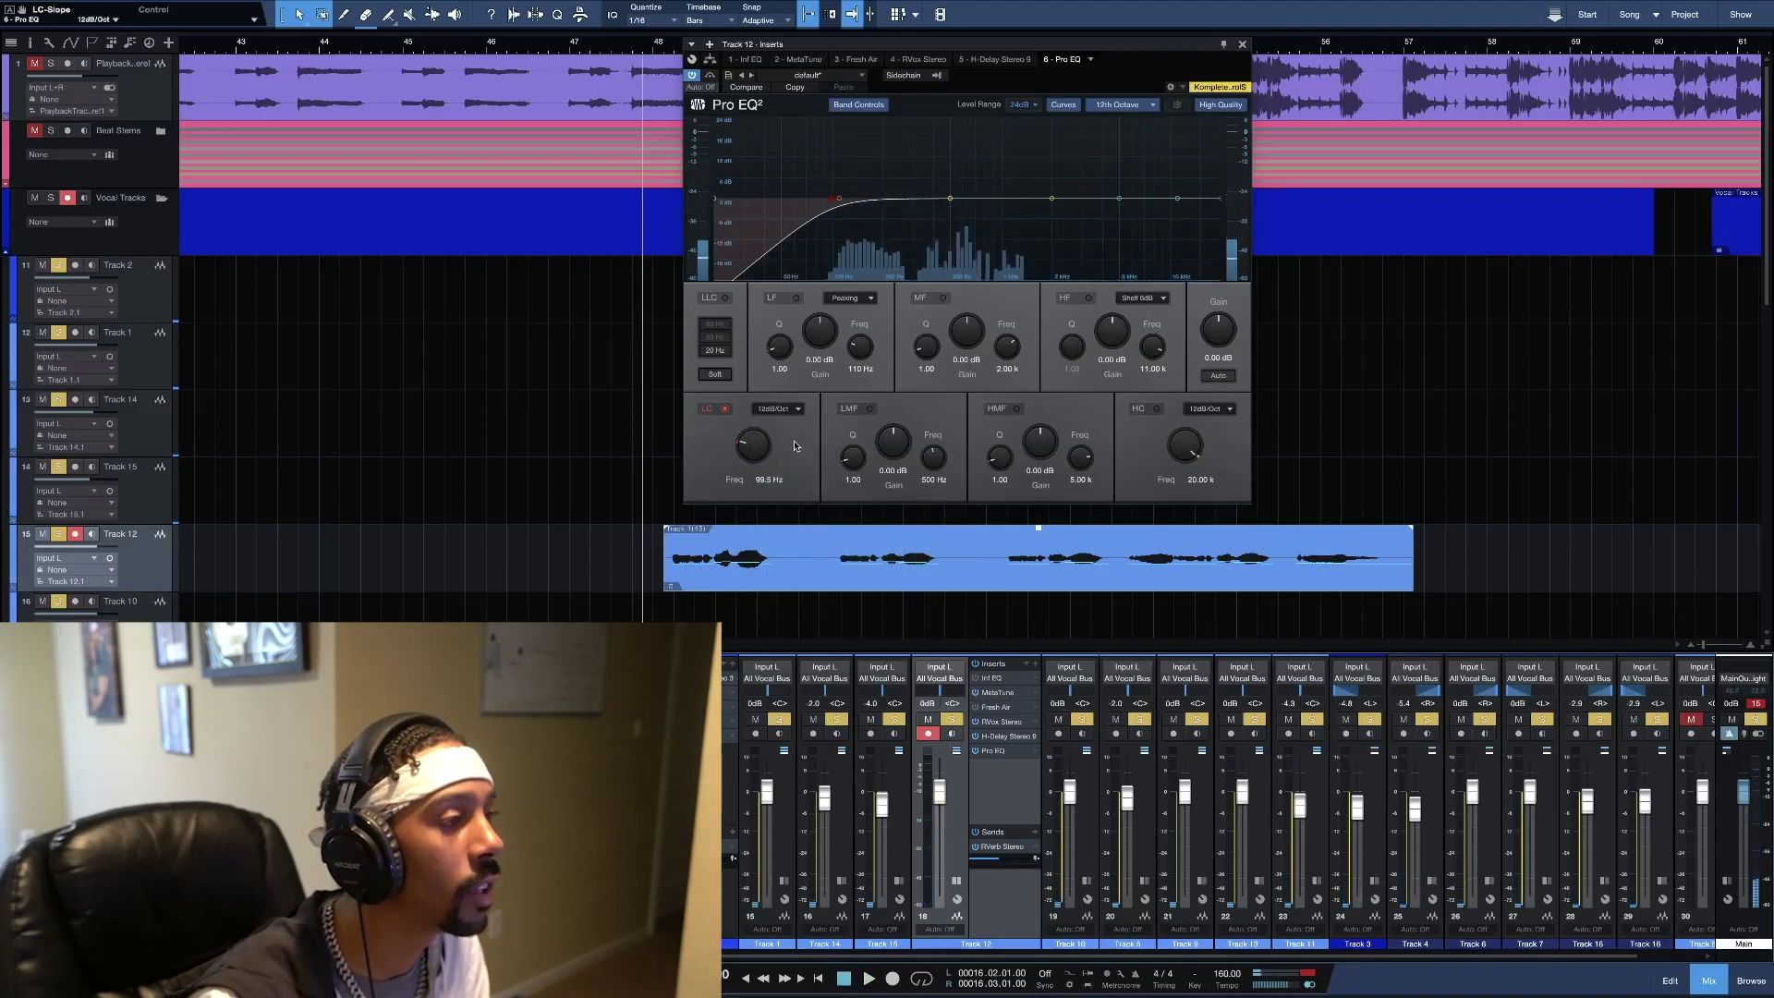
left_click_drag(837, 199, 854, 202)
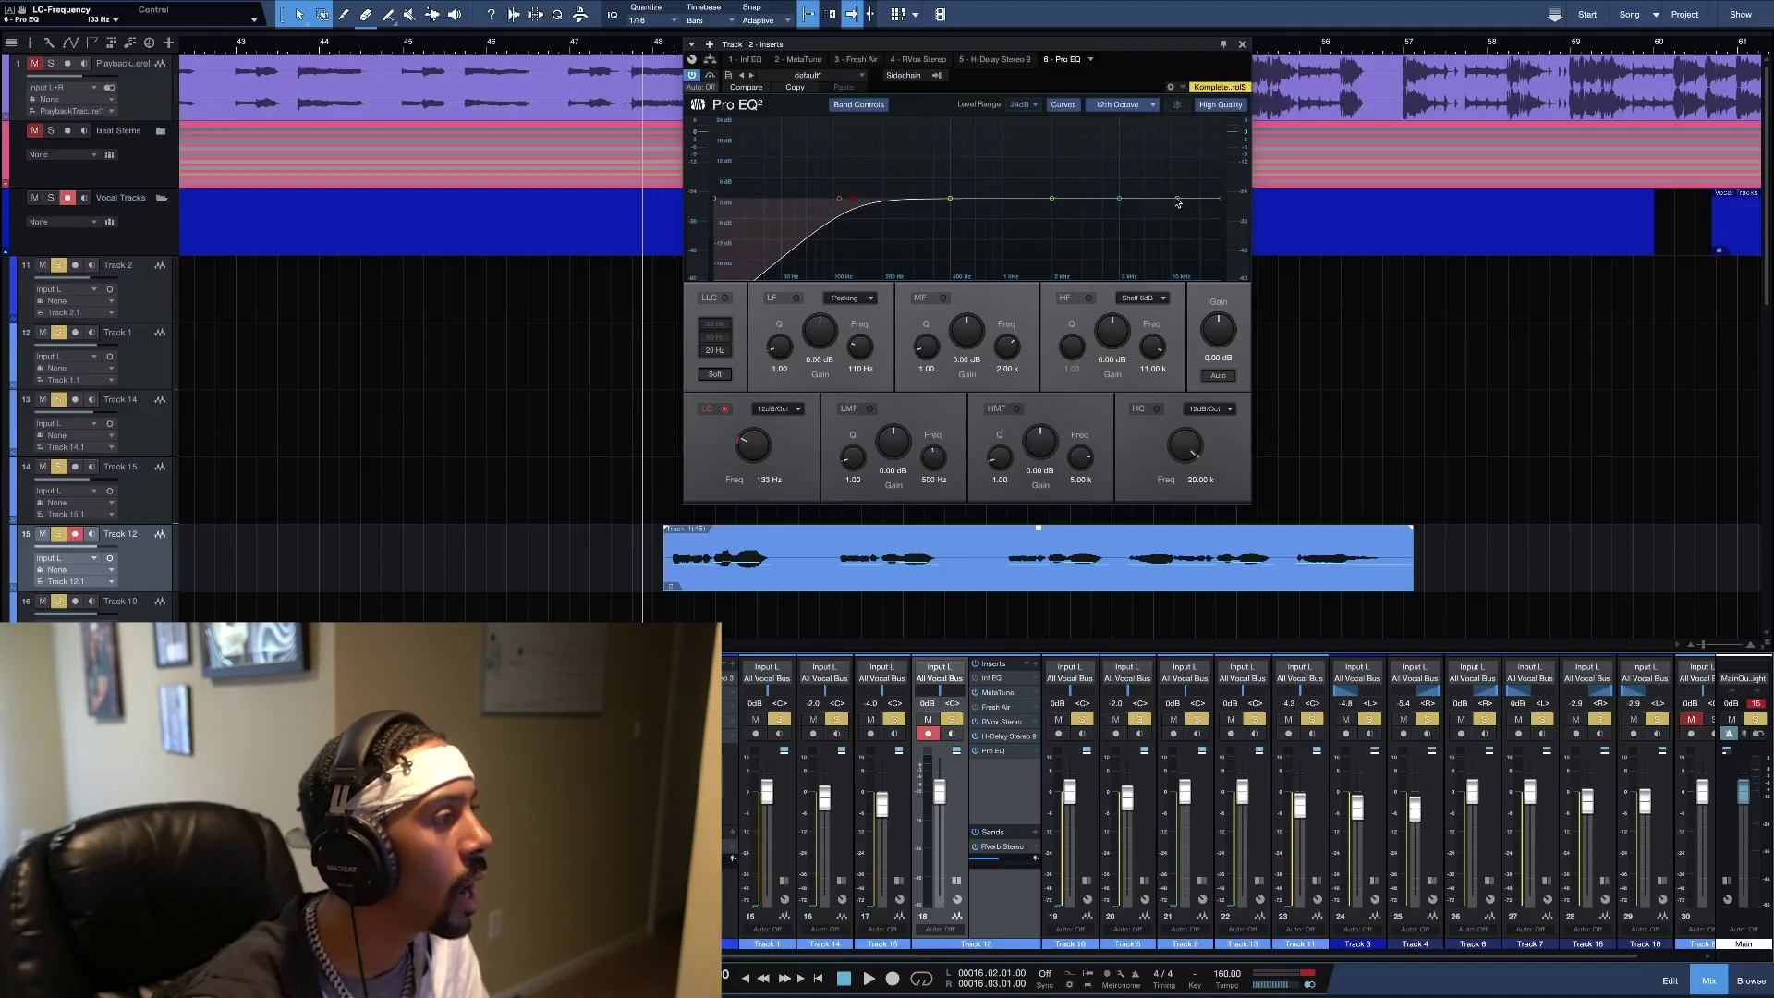
Try an HF band boost and undo it, and raise the HMF band by about 4.6 dB at 5.04 kHz
left_click_drag(1179, 200, 1169, 176)
key("ctrl+z")
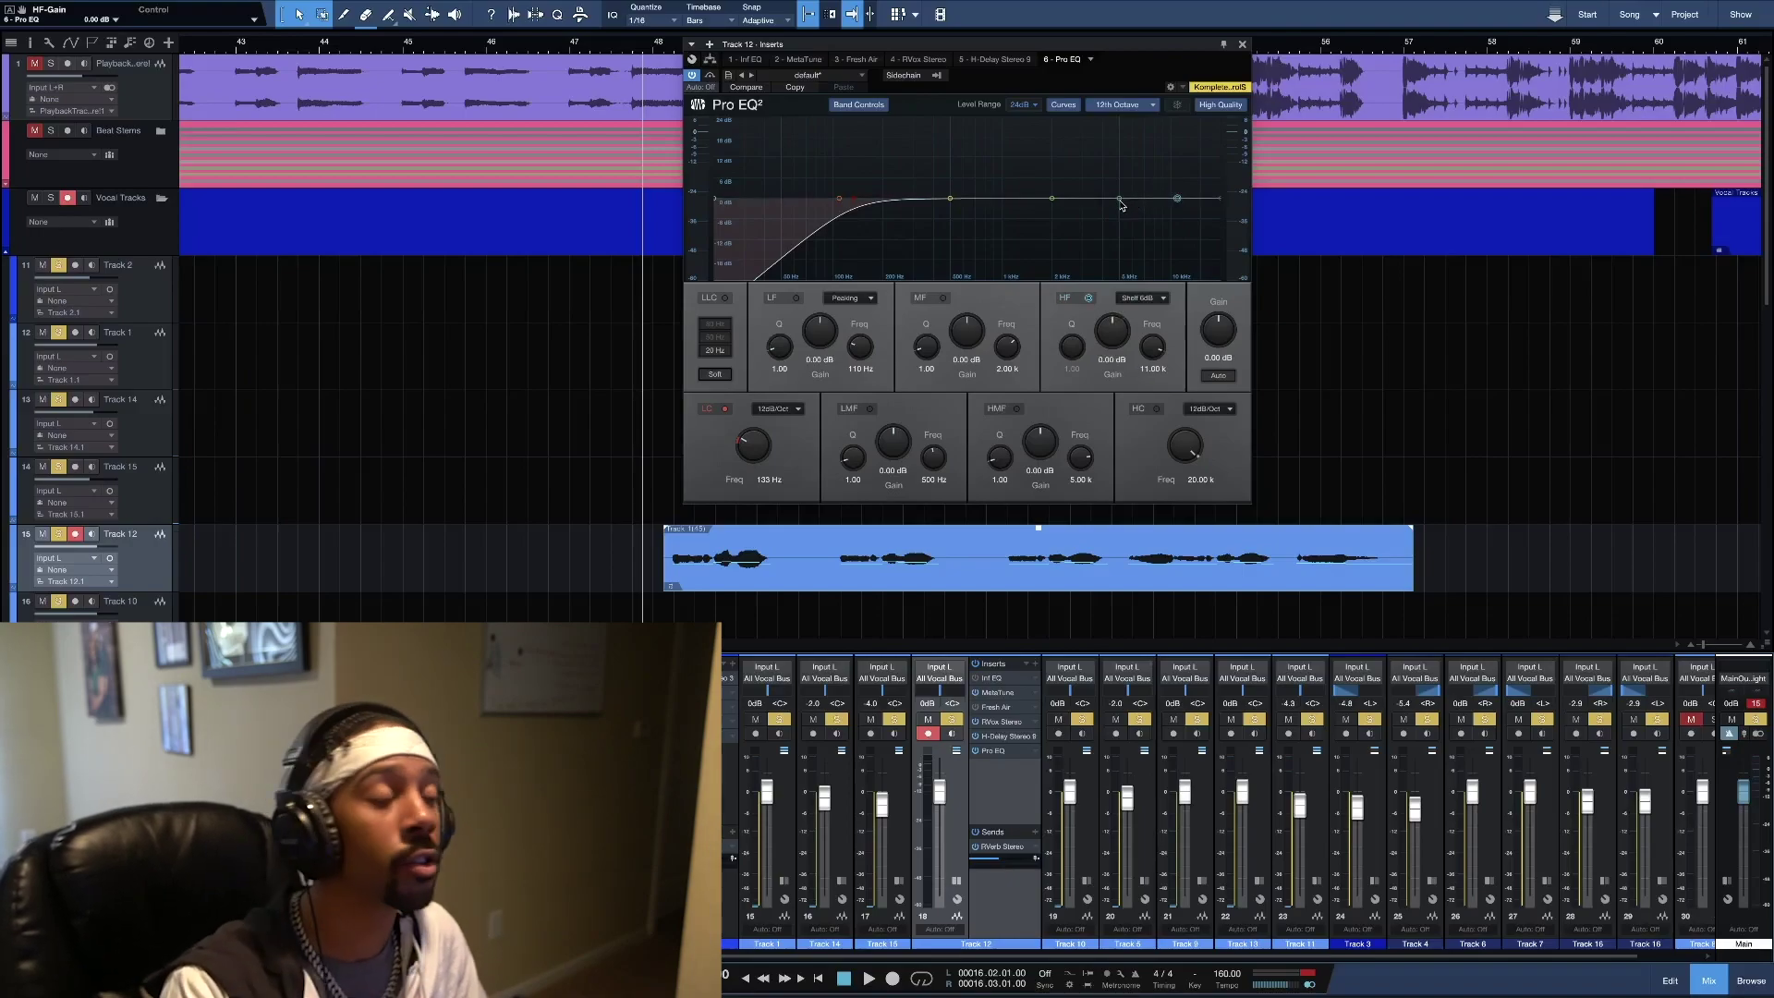
left_click_drag(1120, 201, 1121, 186)
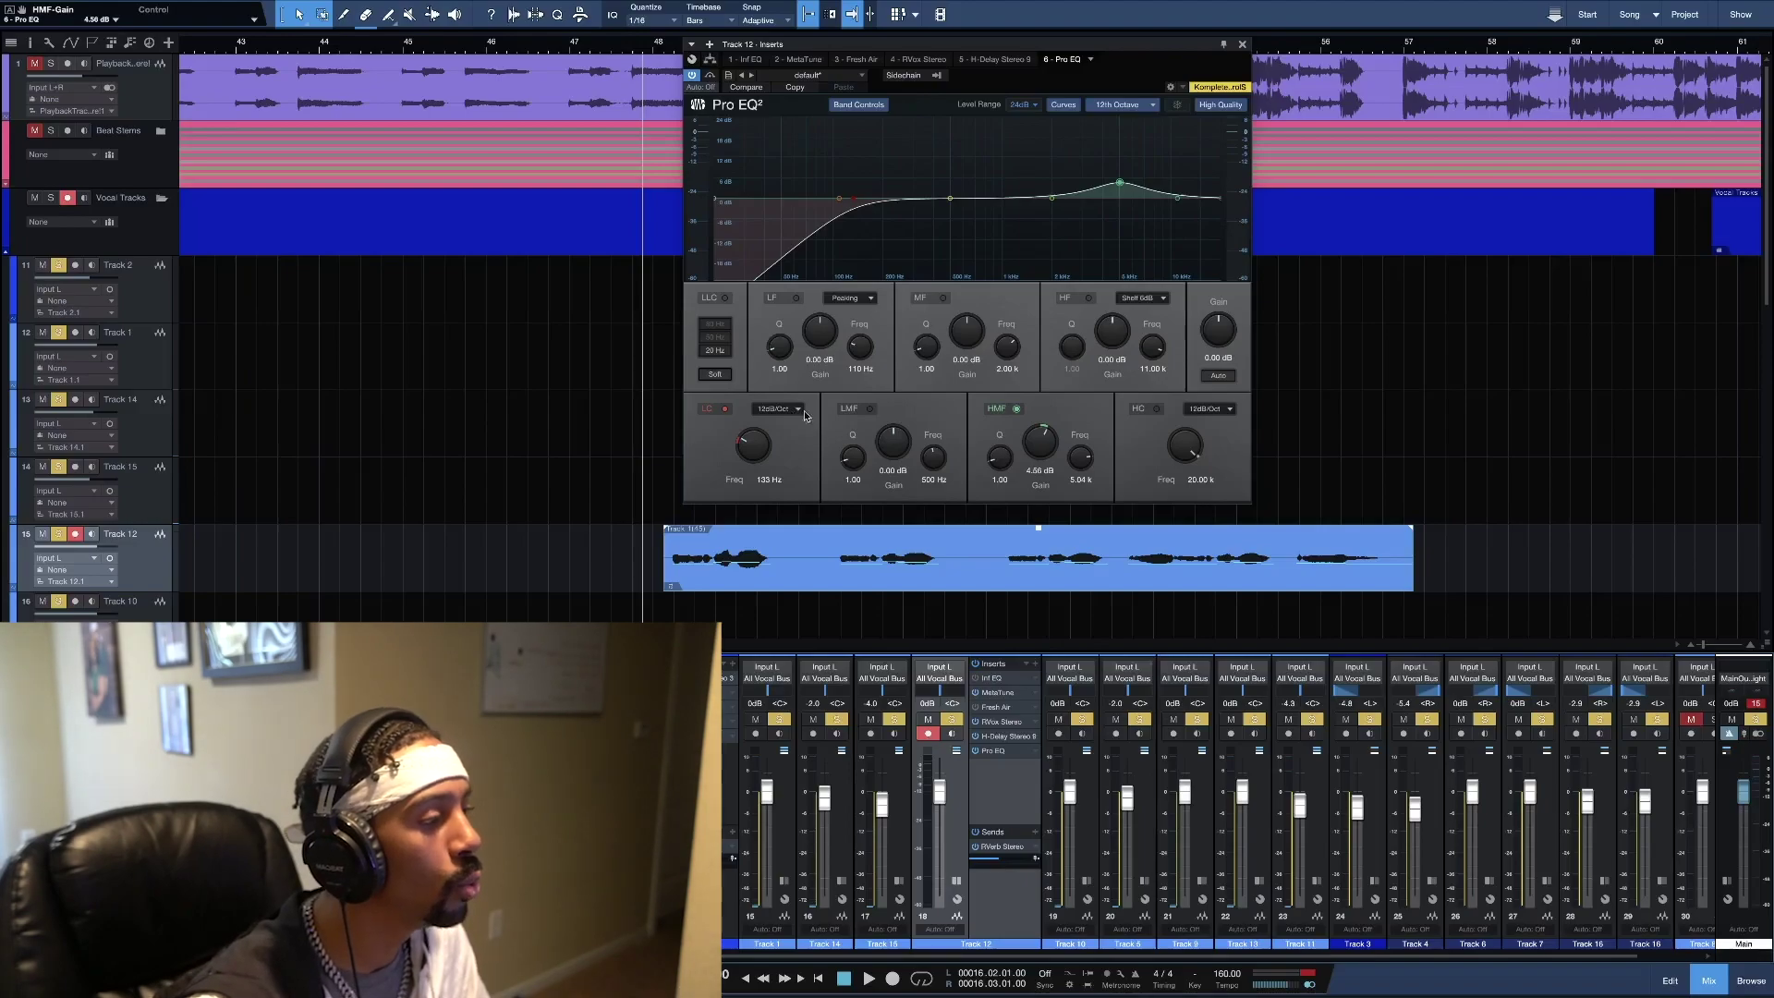
Look through the filter types offered for the Pro EQ's HF and LF bands
left_click(1142, 298)
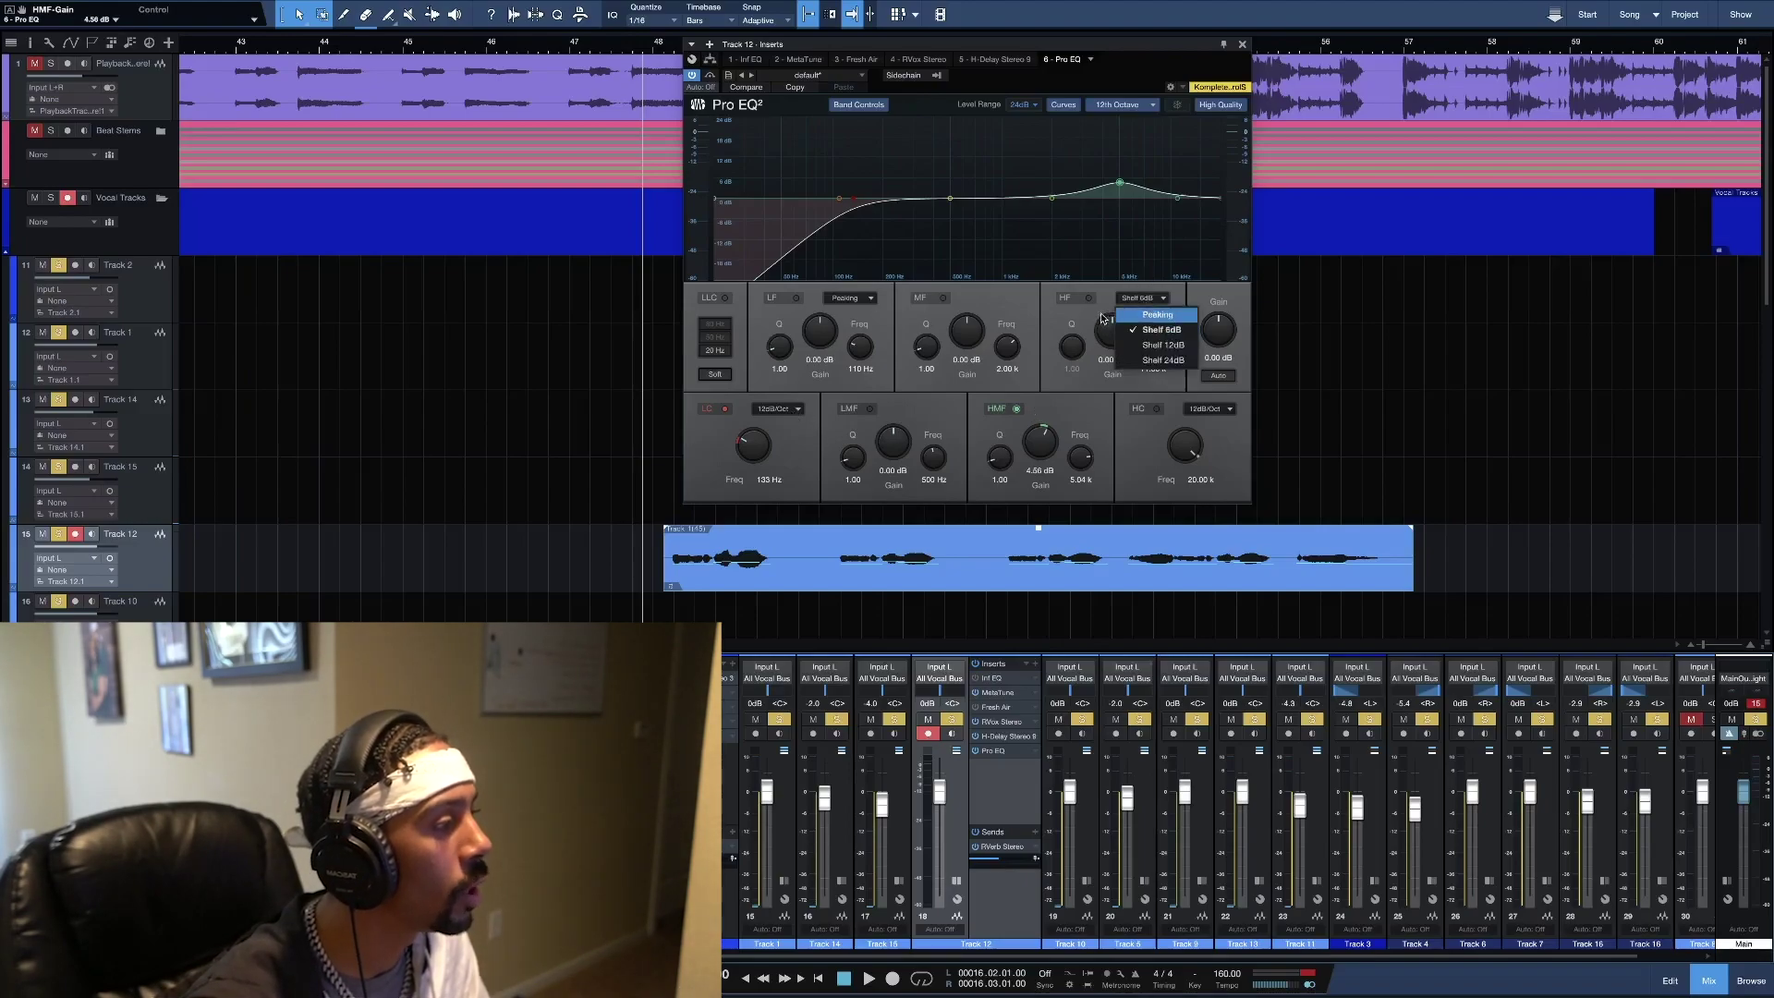
left_click(1083, 415)
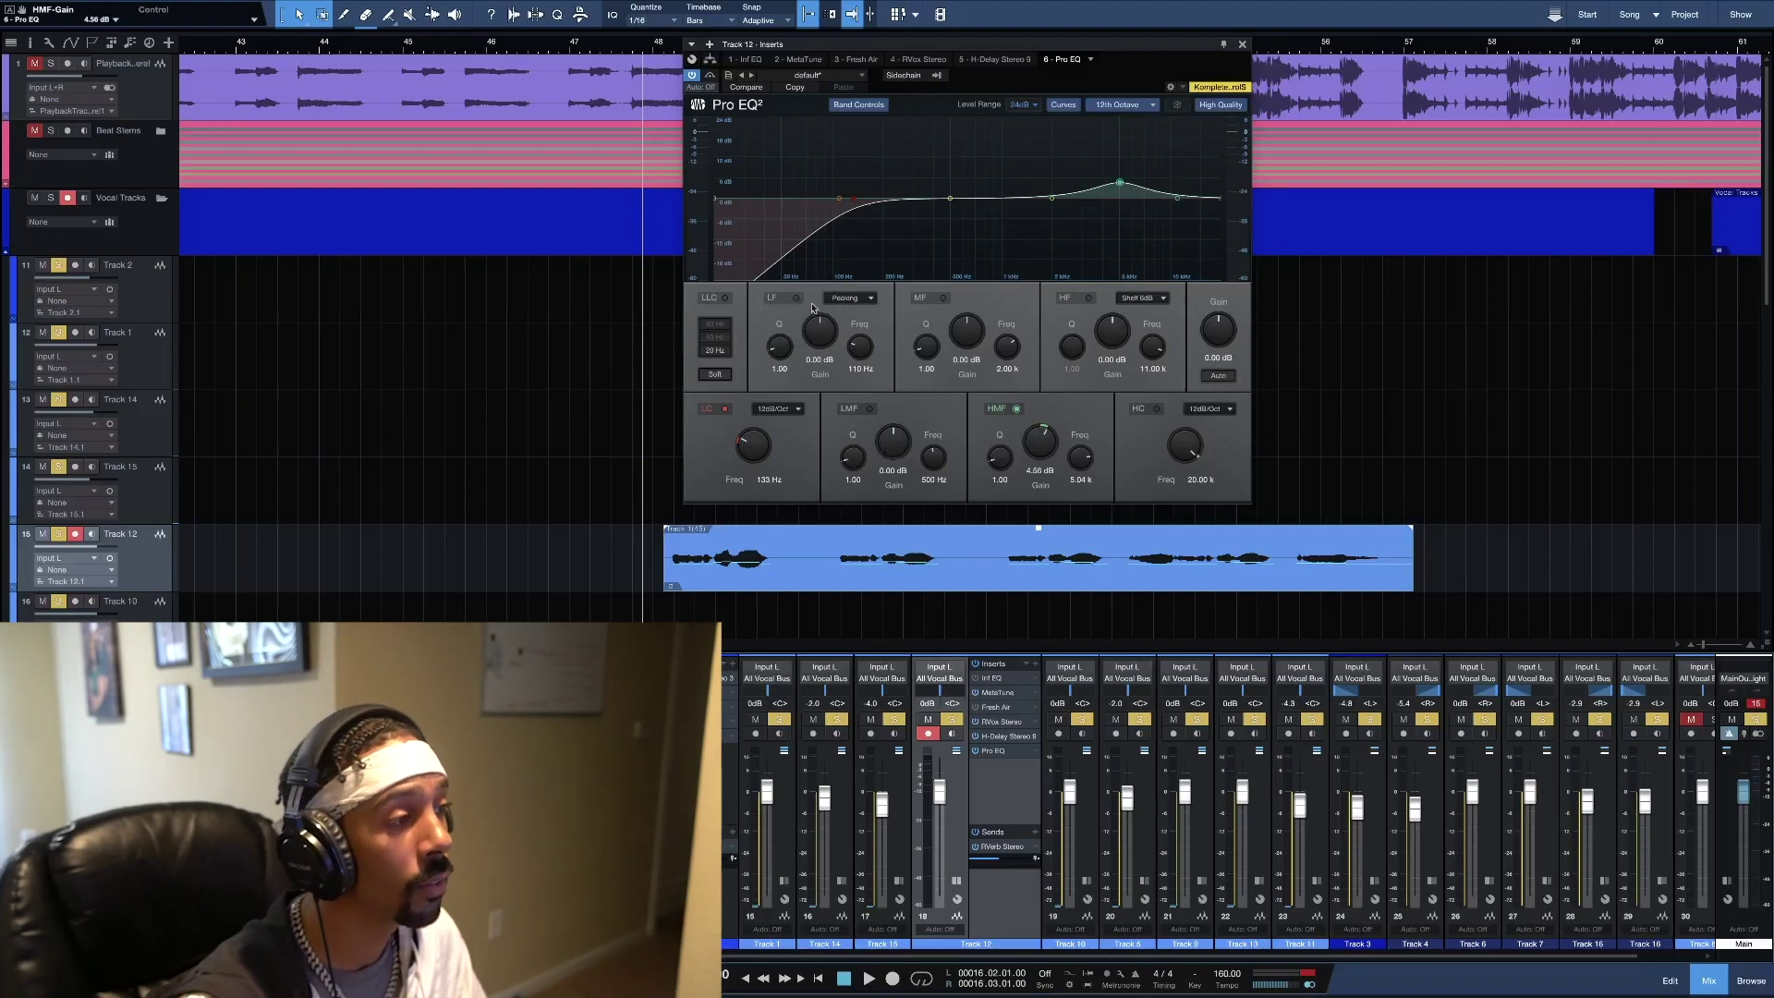
left_click(849, 299)
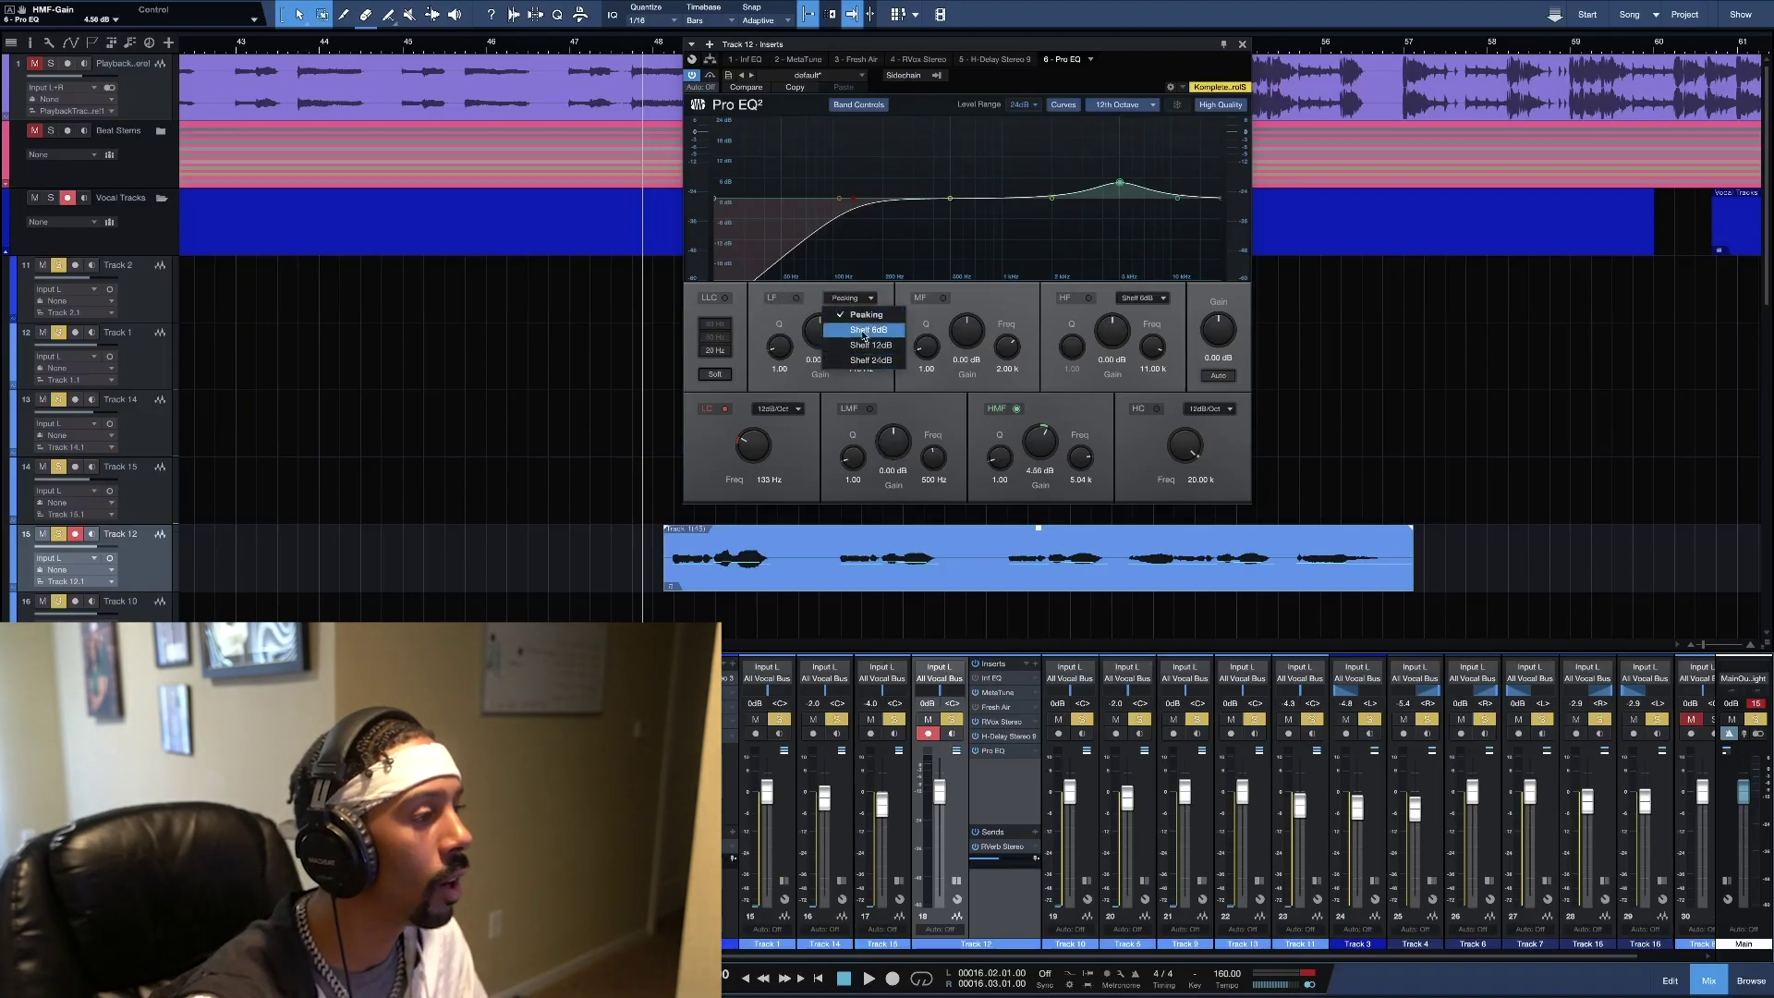
left_click(909, 413)
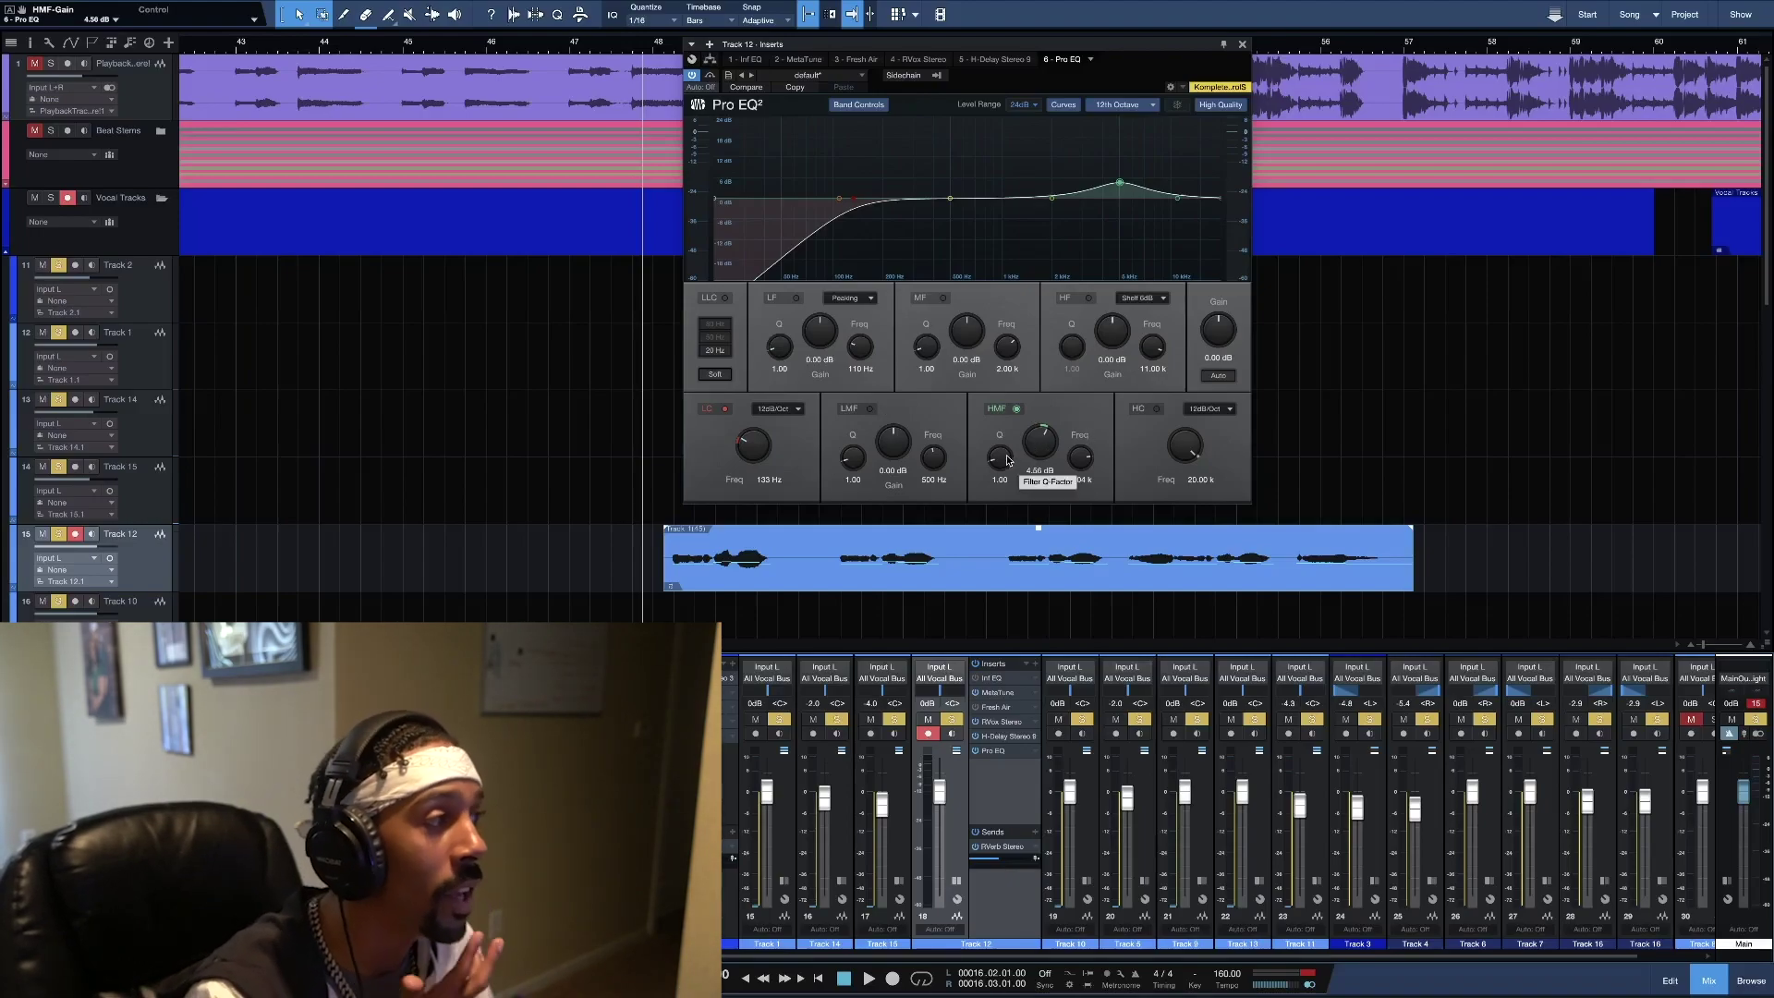
Narrow the HMF band to a Q of about 2.29 and compare the Pro EQ with Track 12's Infinity EQ
left_click_drag(1007, 459, 1003, 459)
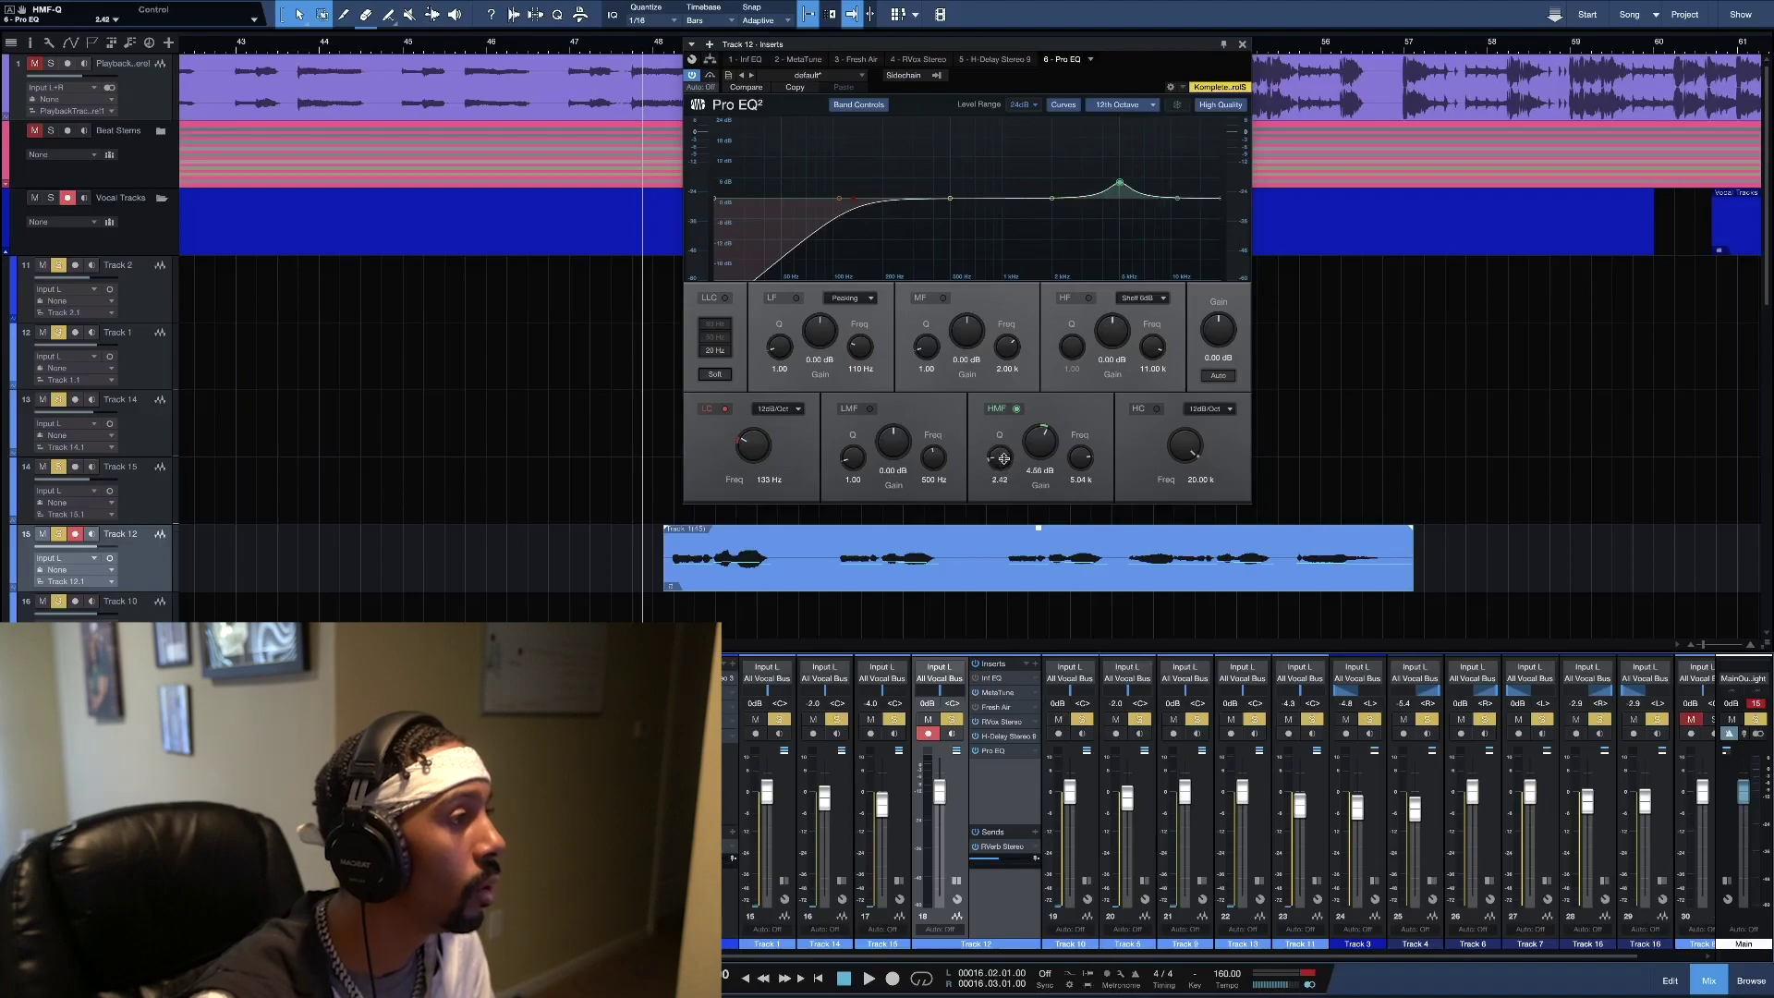
left_click(744, 59)
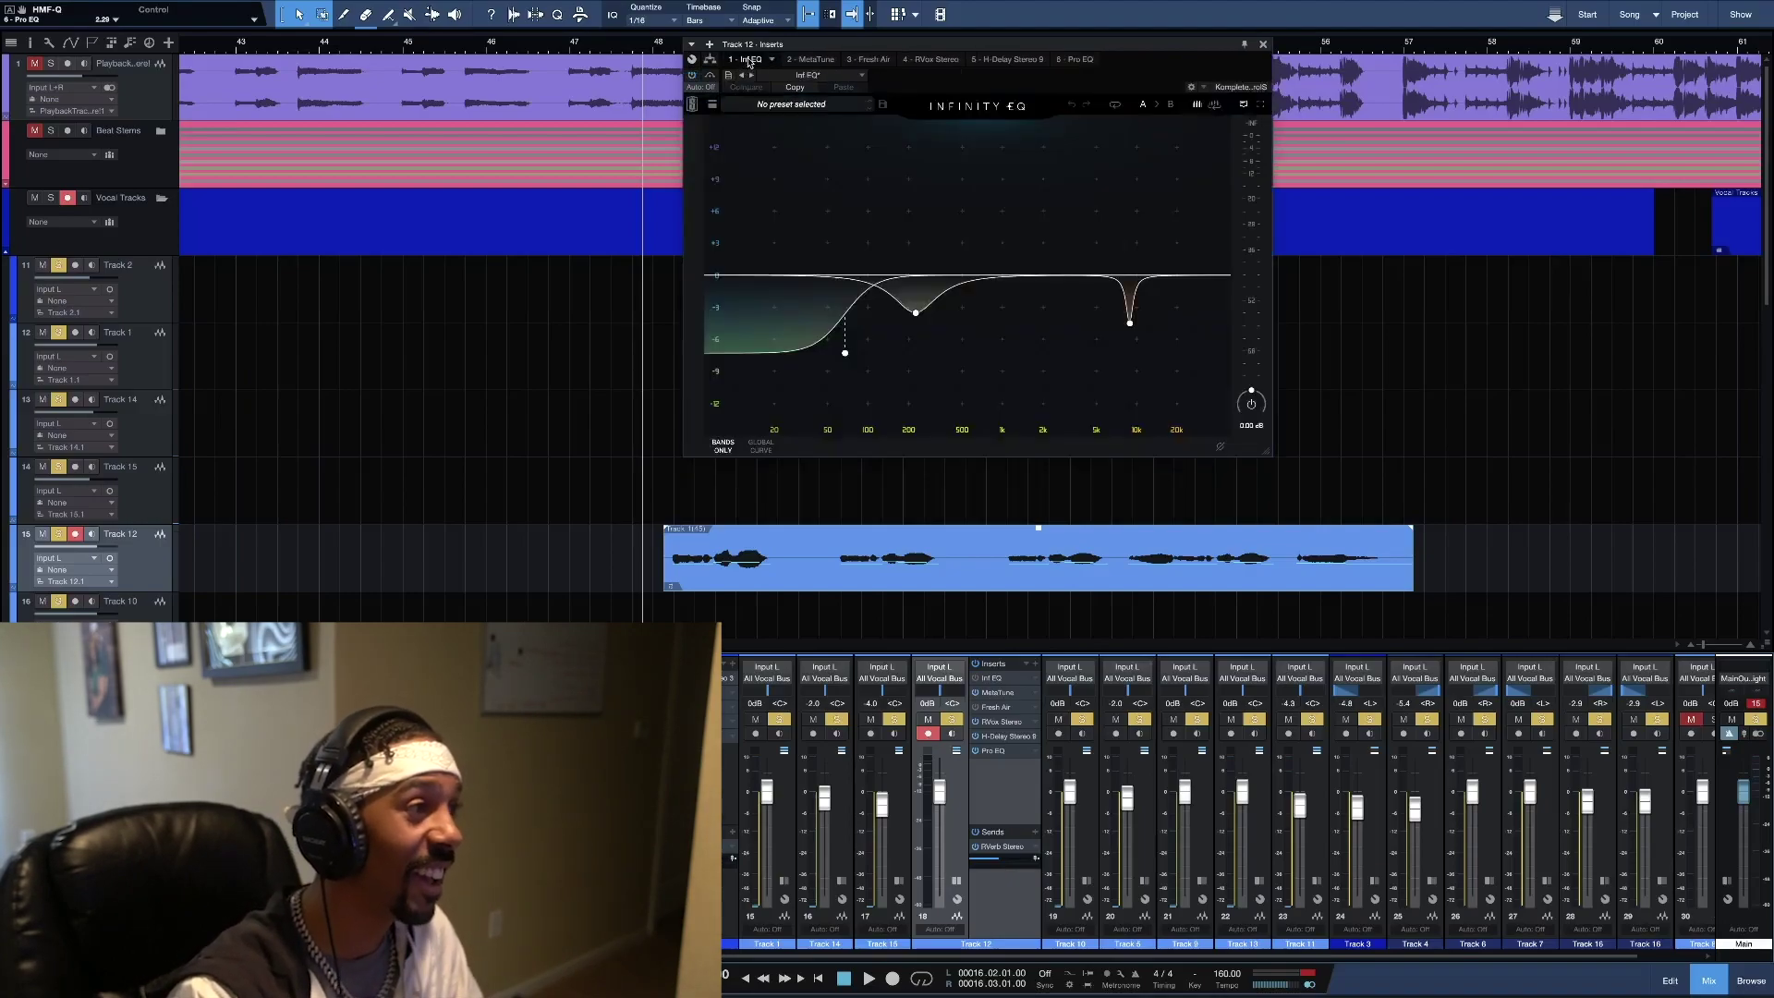
left_click(1072, 61)
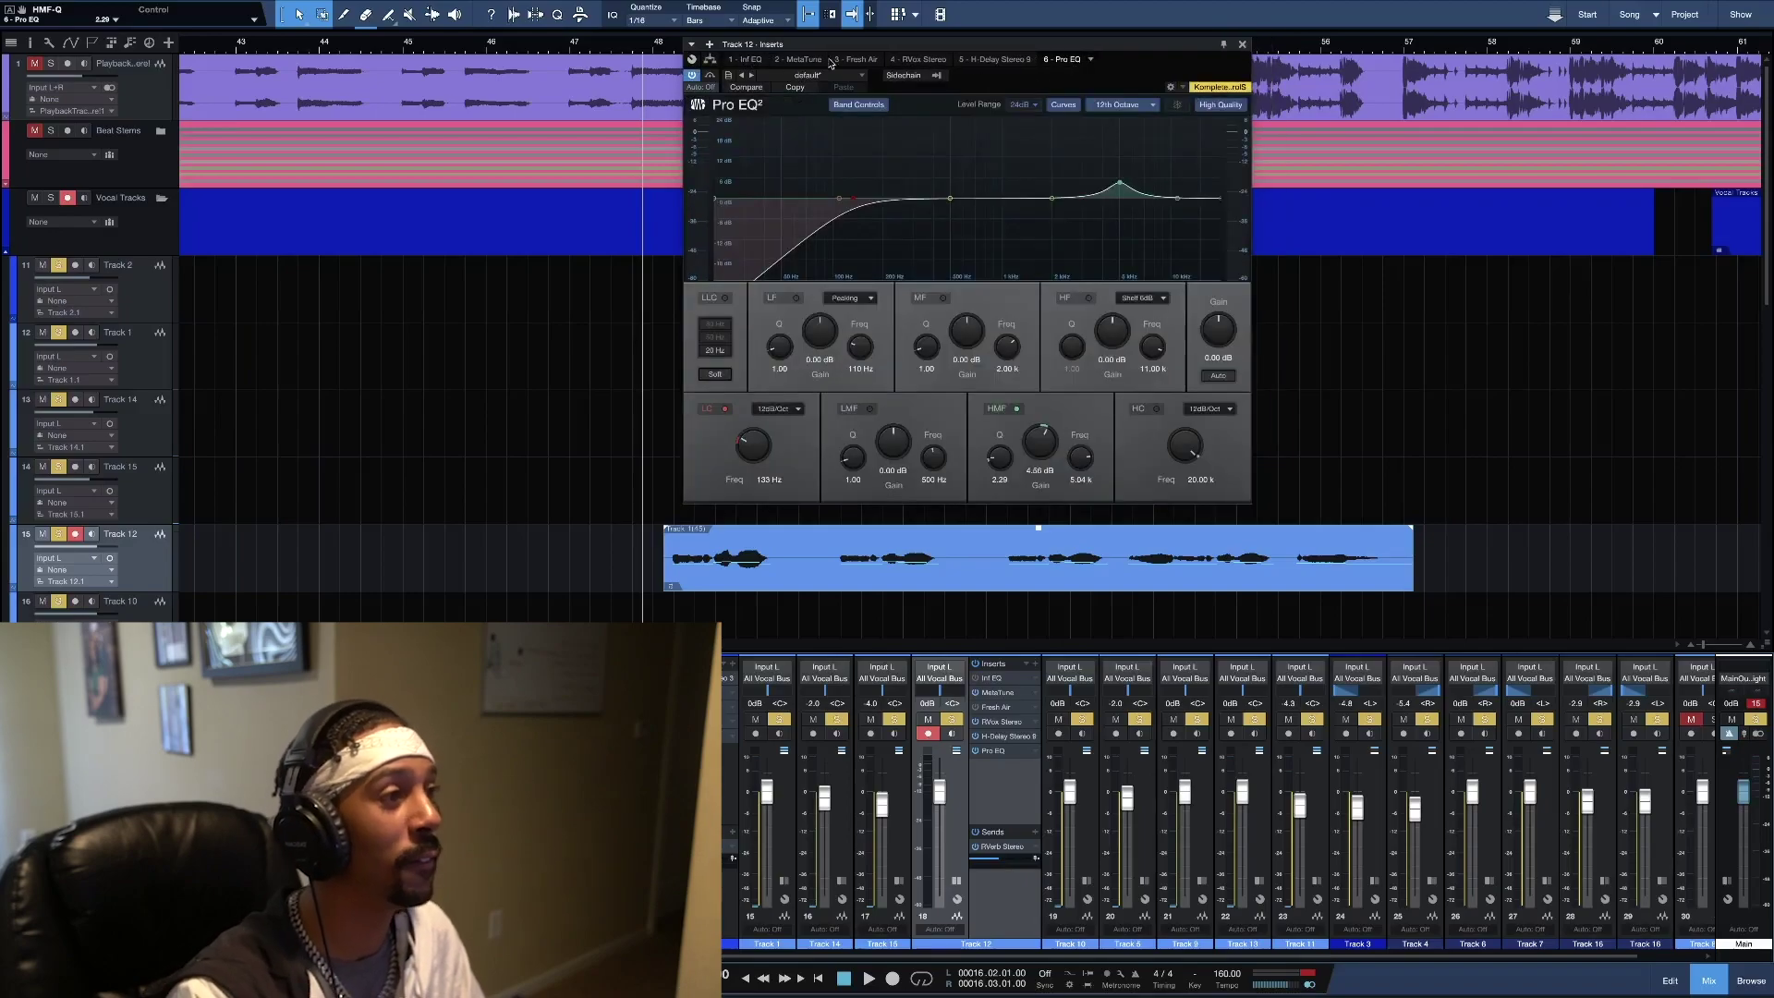
left_click(750, 60)
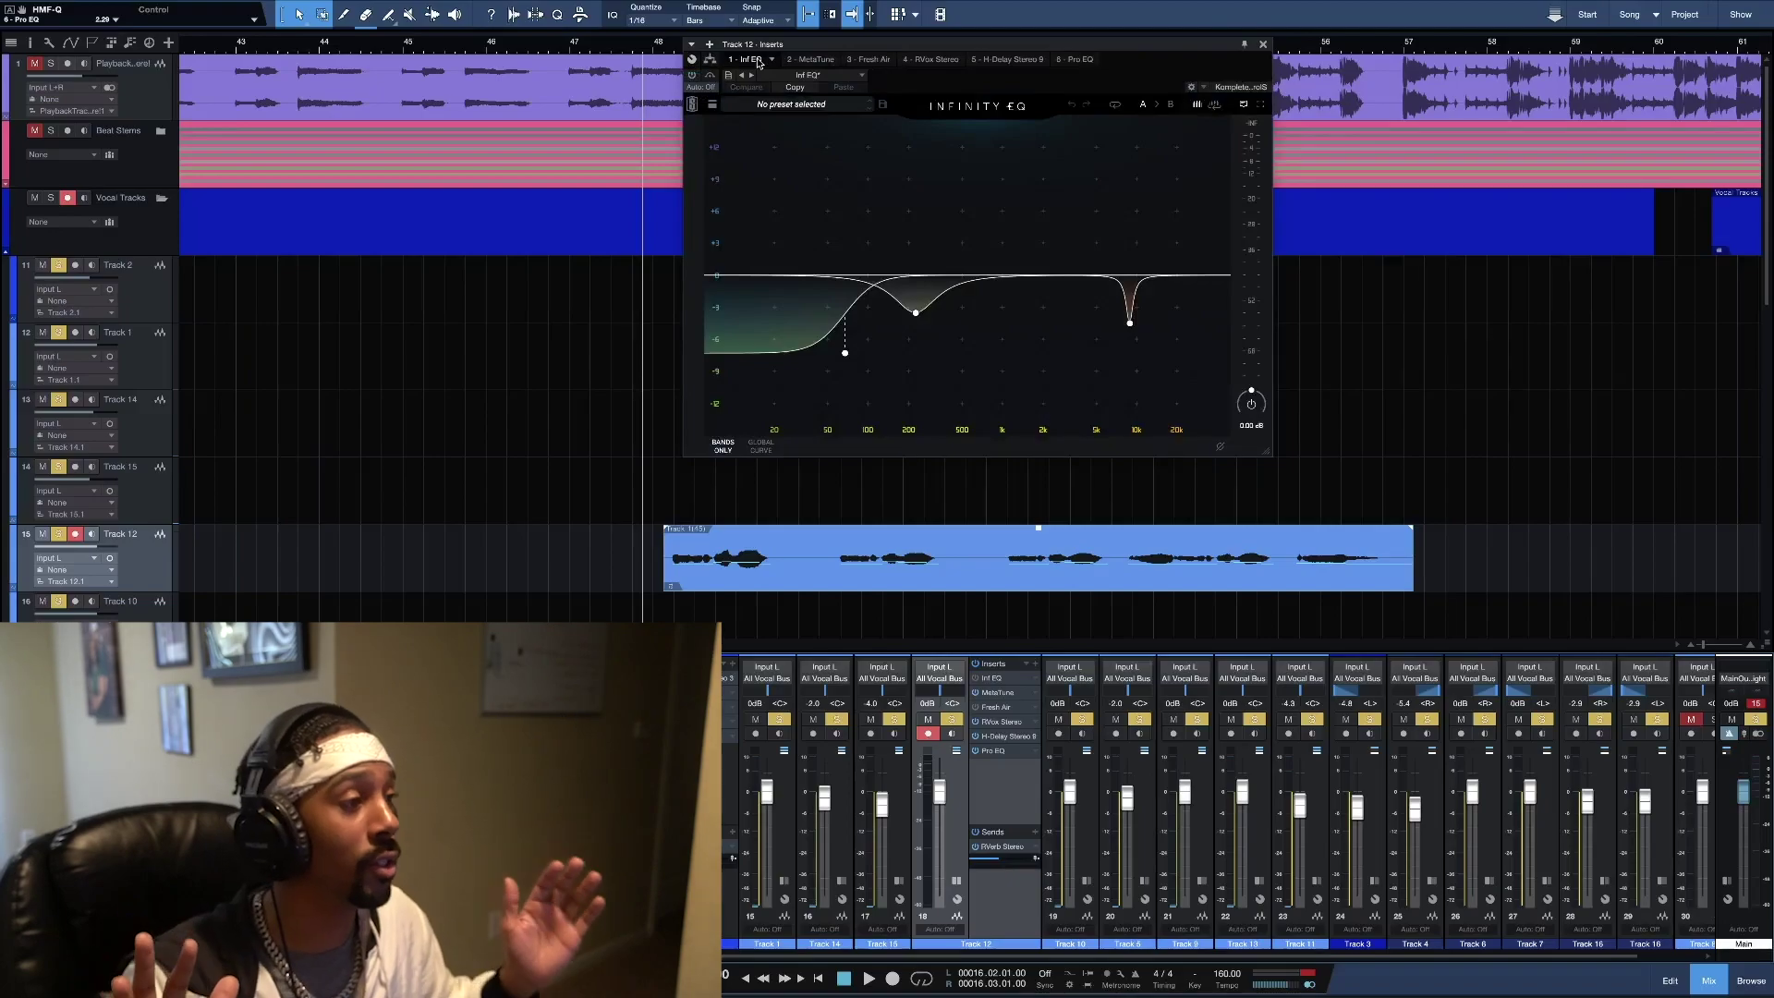
left_click(1071, 60)
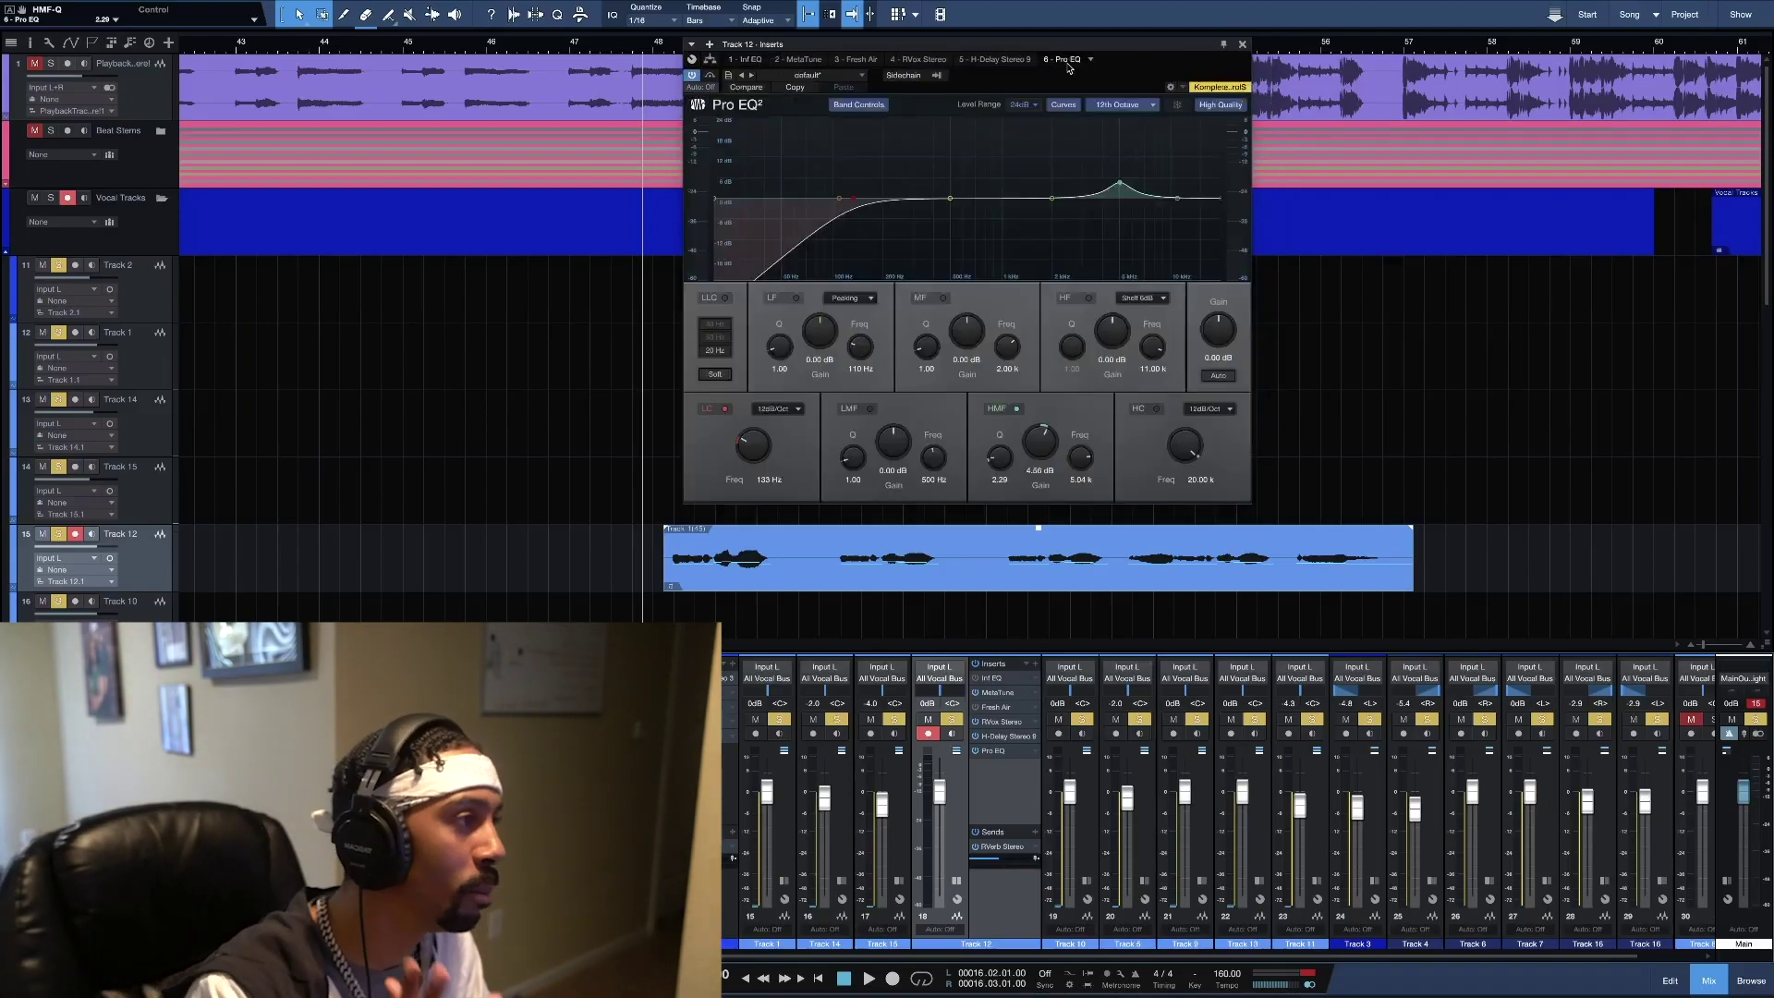
Boost the HMF band in stages to 24 dB at about 5.19 kHz, narrowing its Q to about 7.12
left_click_drag(1121, 187, 1119, 170)
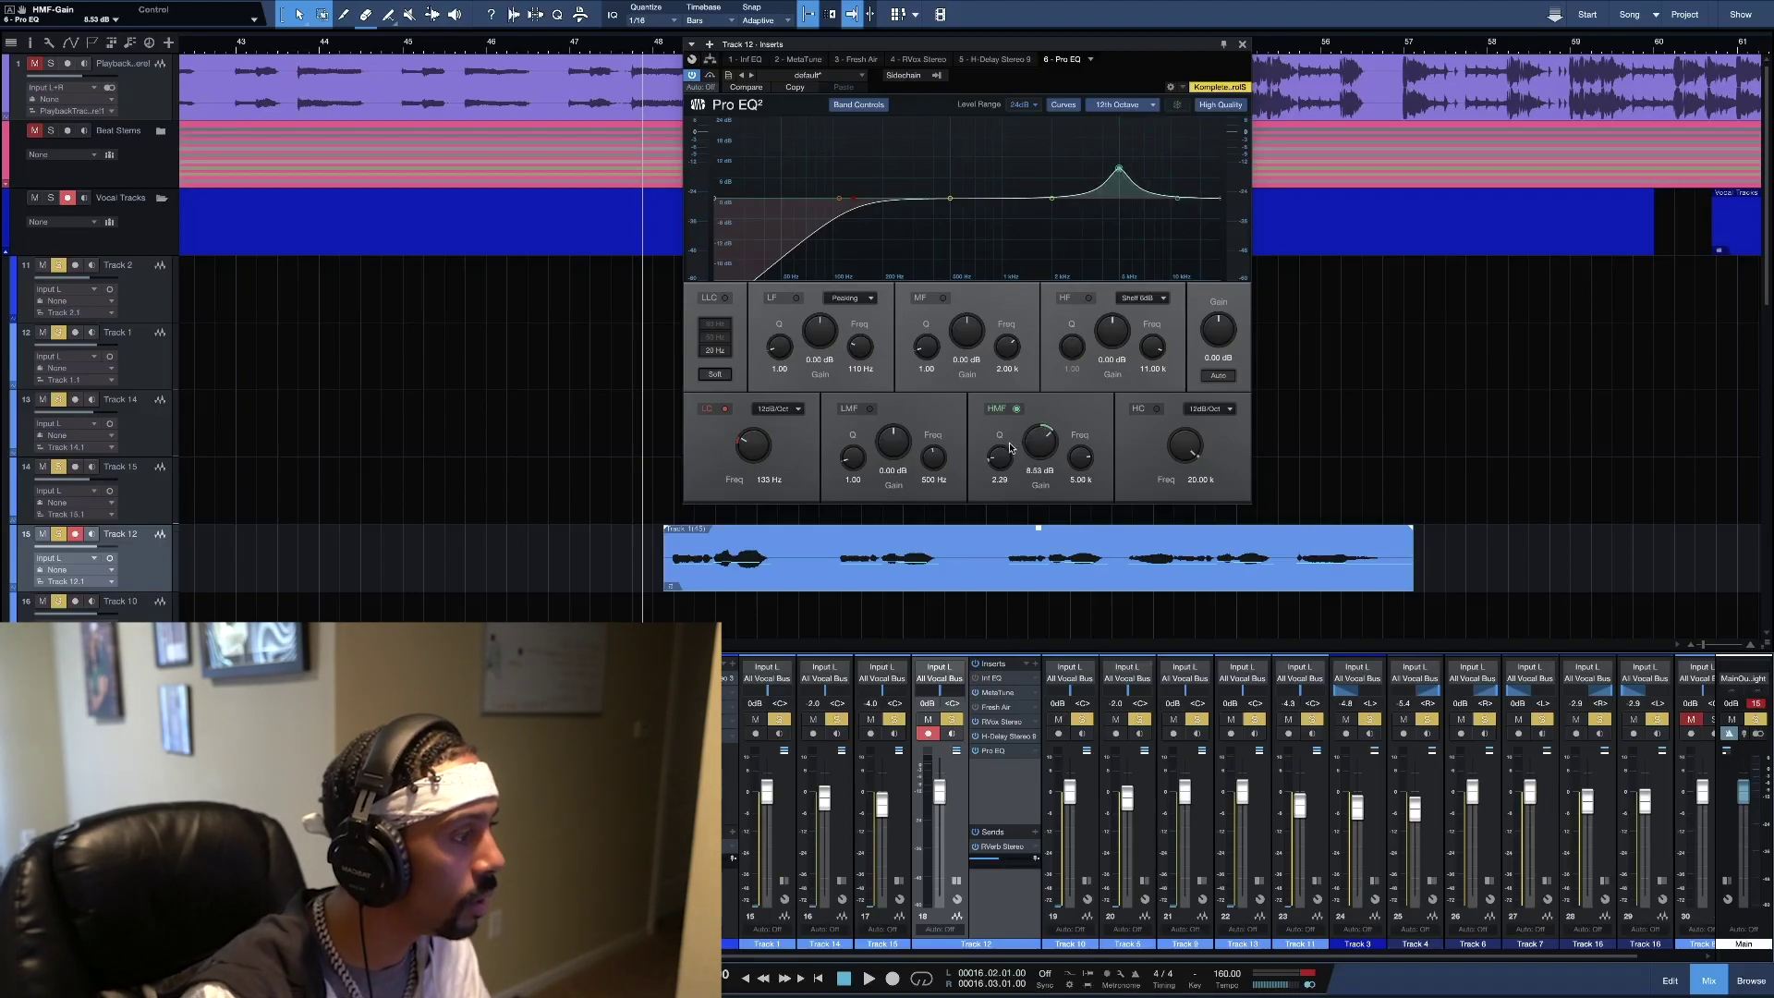
left_click_drag(1007, 464, 1083, 454)
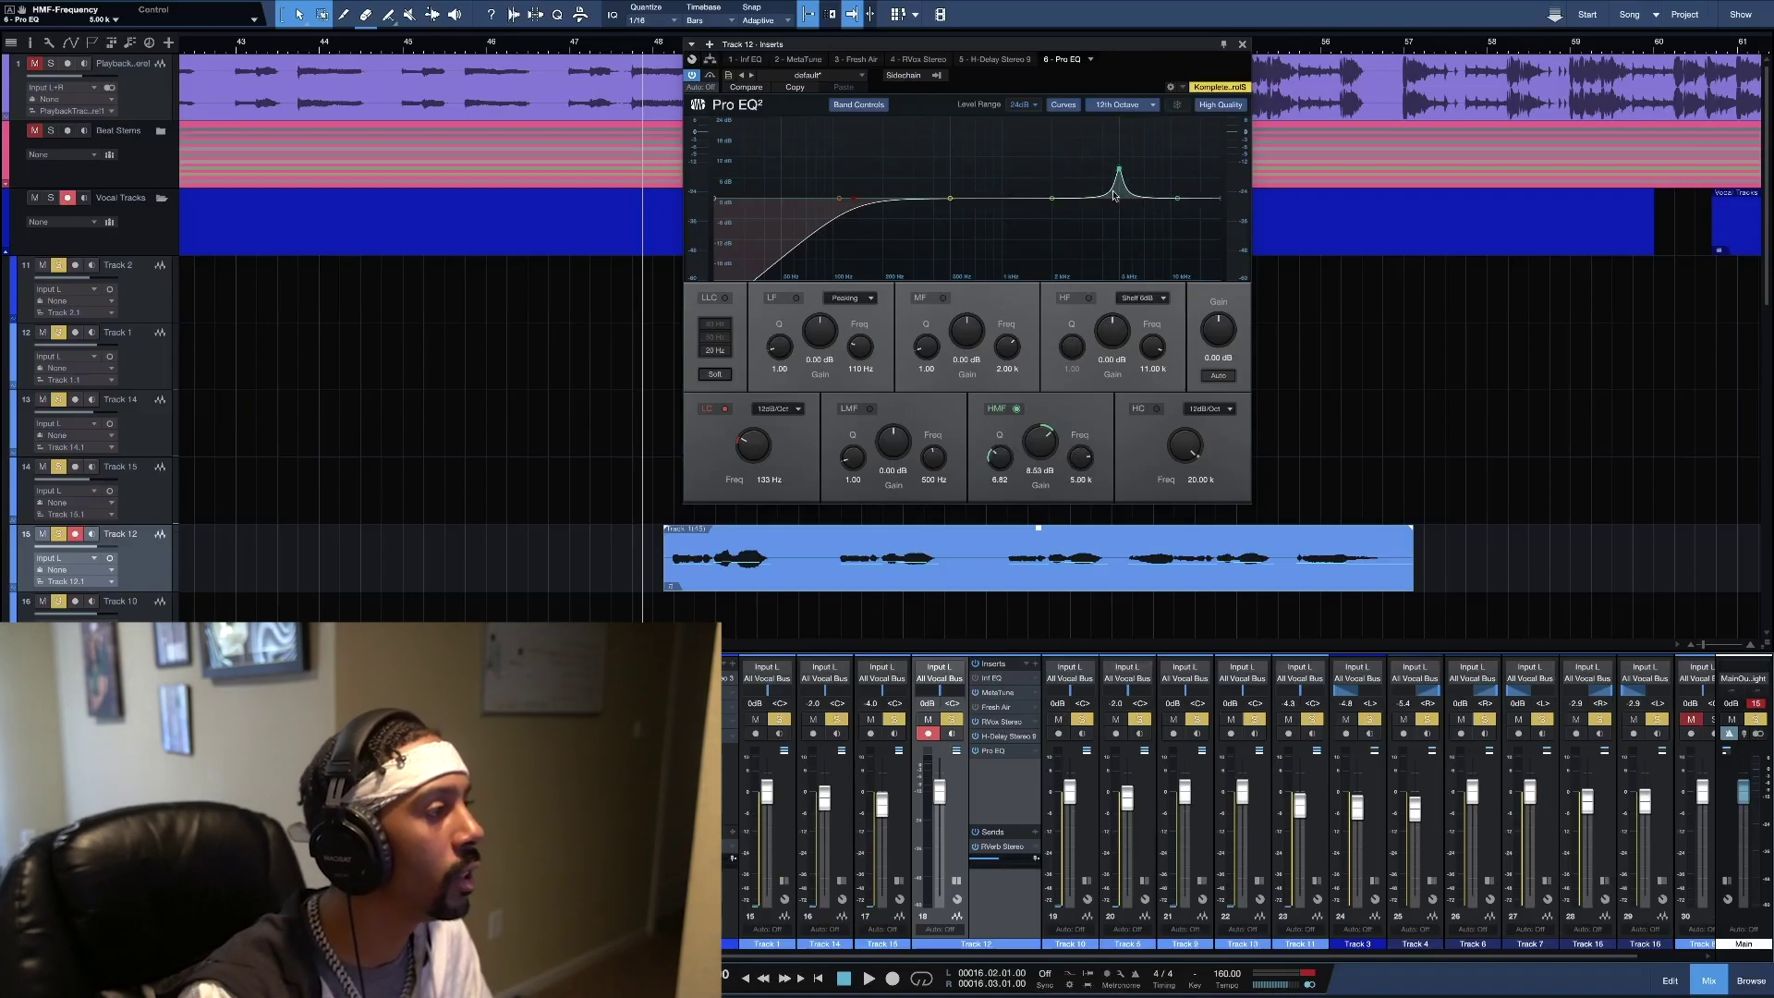
left_click_drag(1119, 172, 1121, 127)
key("space")
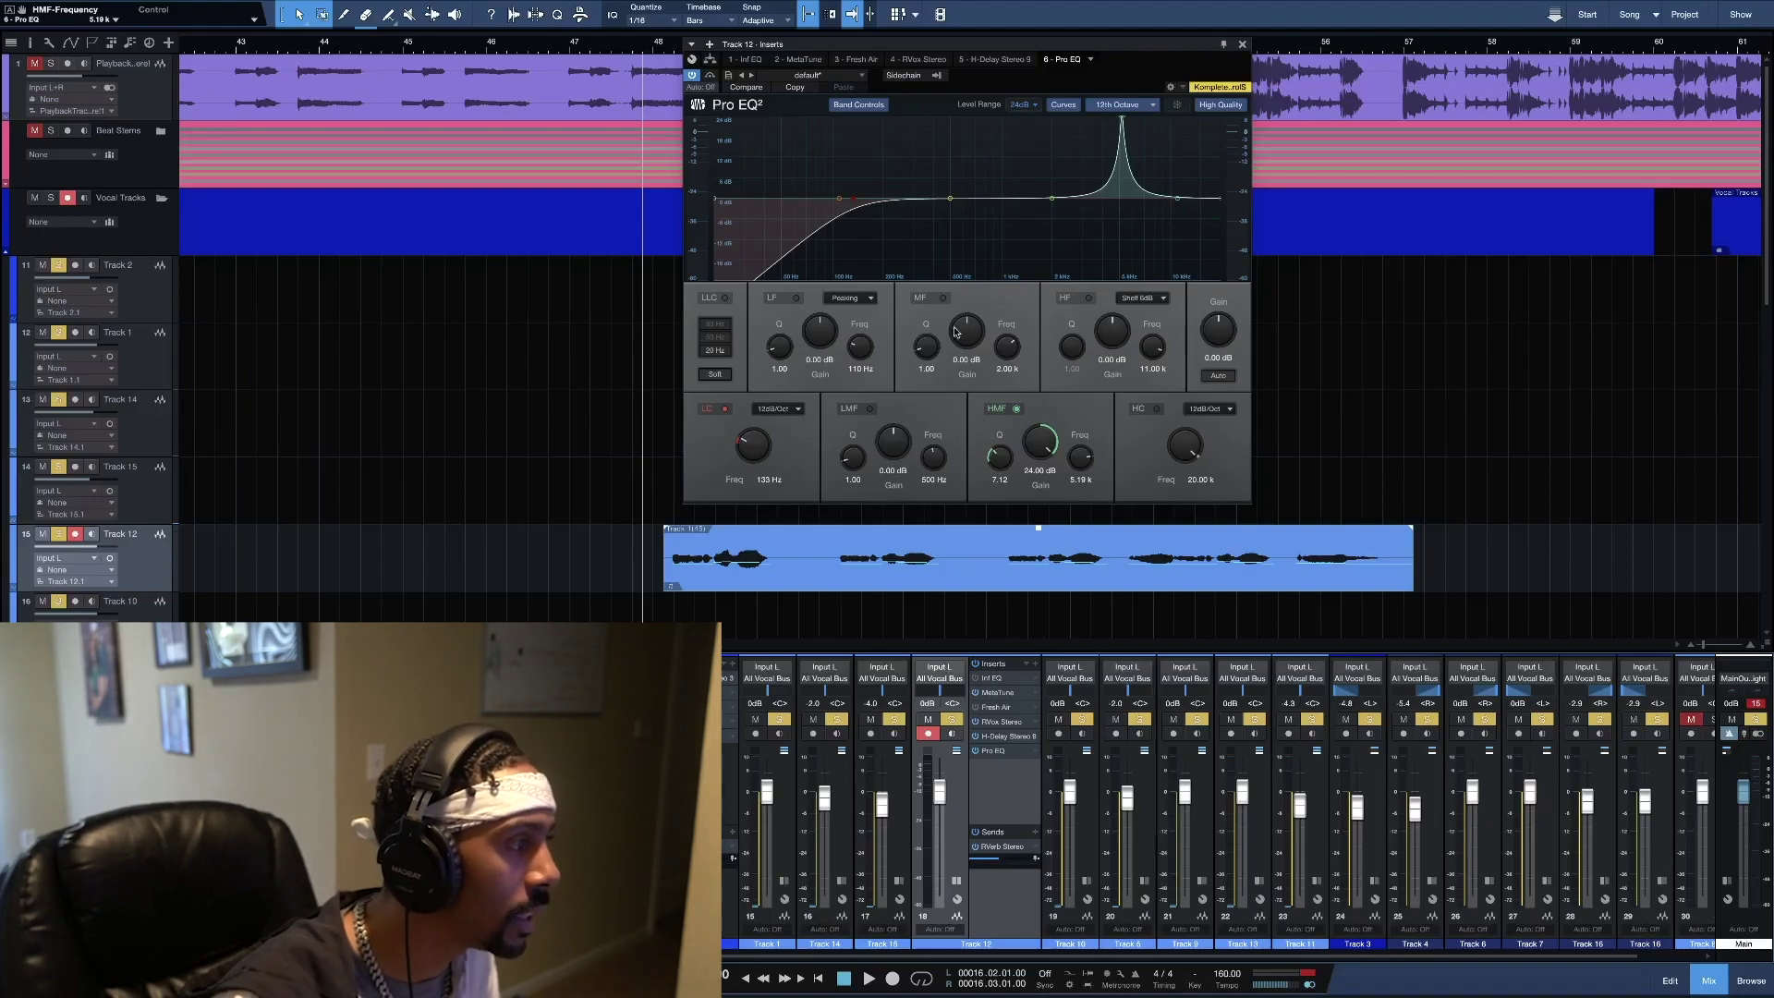
Play the vocal with the boosted HMF band, narrowing its Q to about 12.56 around 5.14 kHz
key("space")
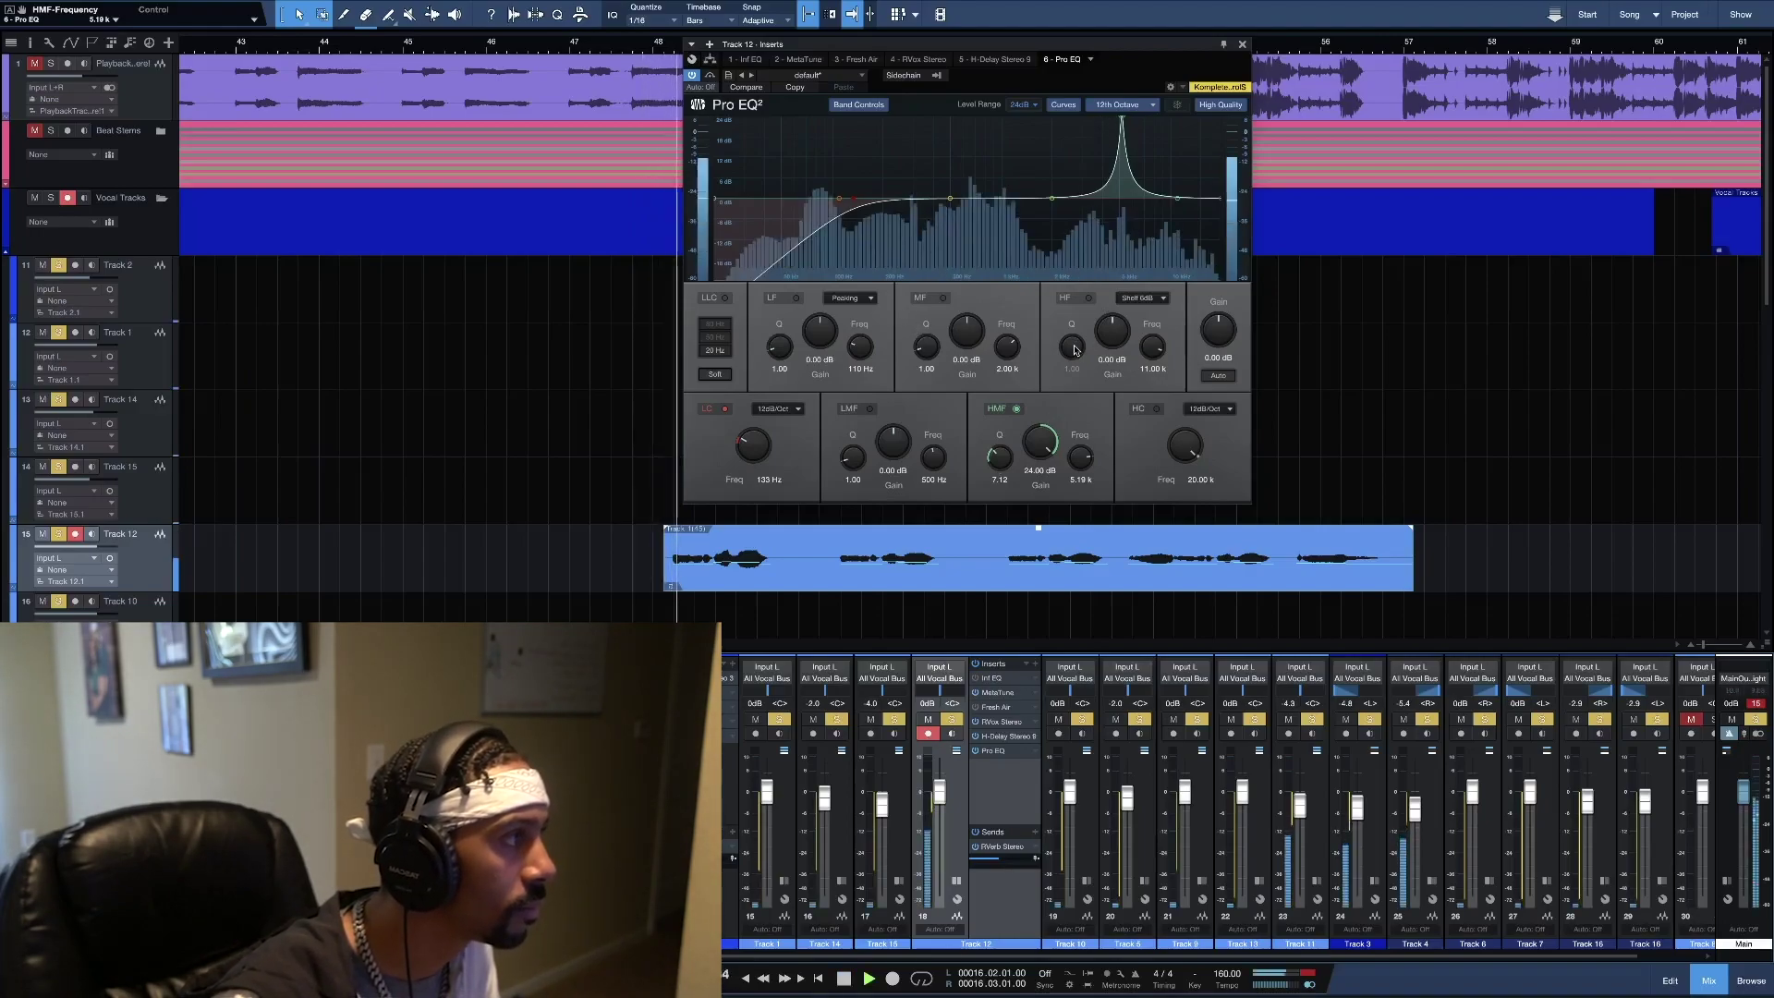
mouse_move(1122, 120)
left_mouse_down()
mouse_move(1107, 121)
mouse_move(1123, 121)
left_mouse_up()
left_click_drag(1000, 456, 1014, 436)
key("space")
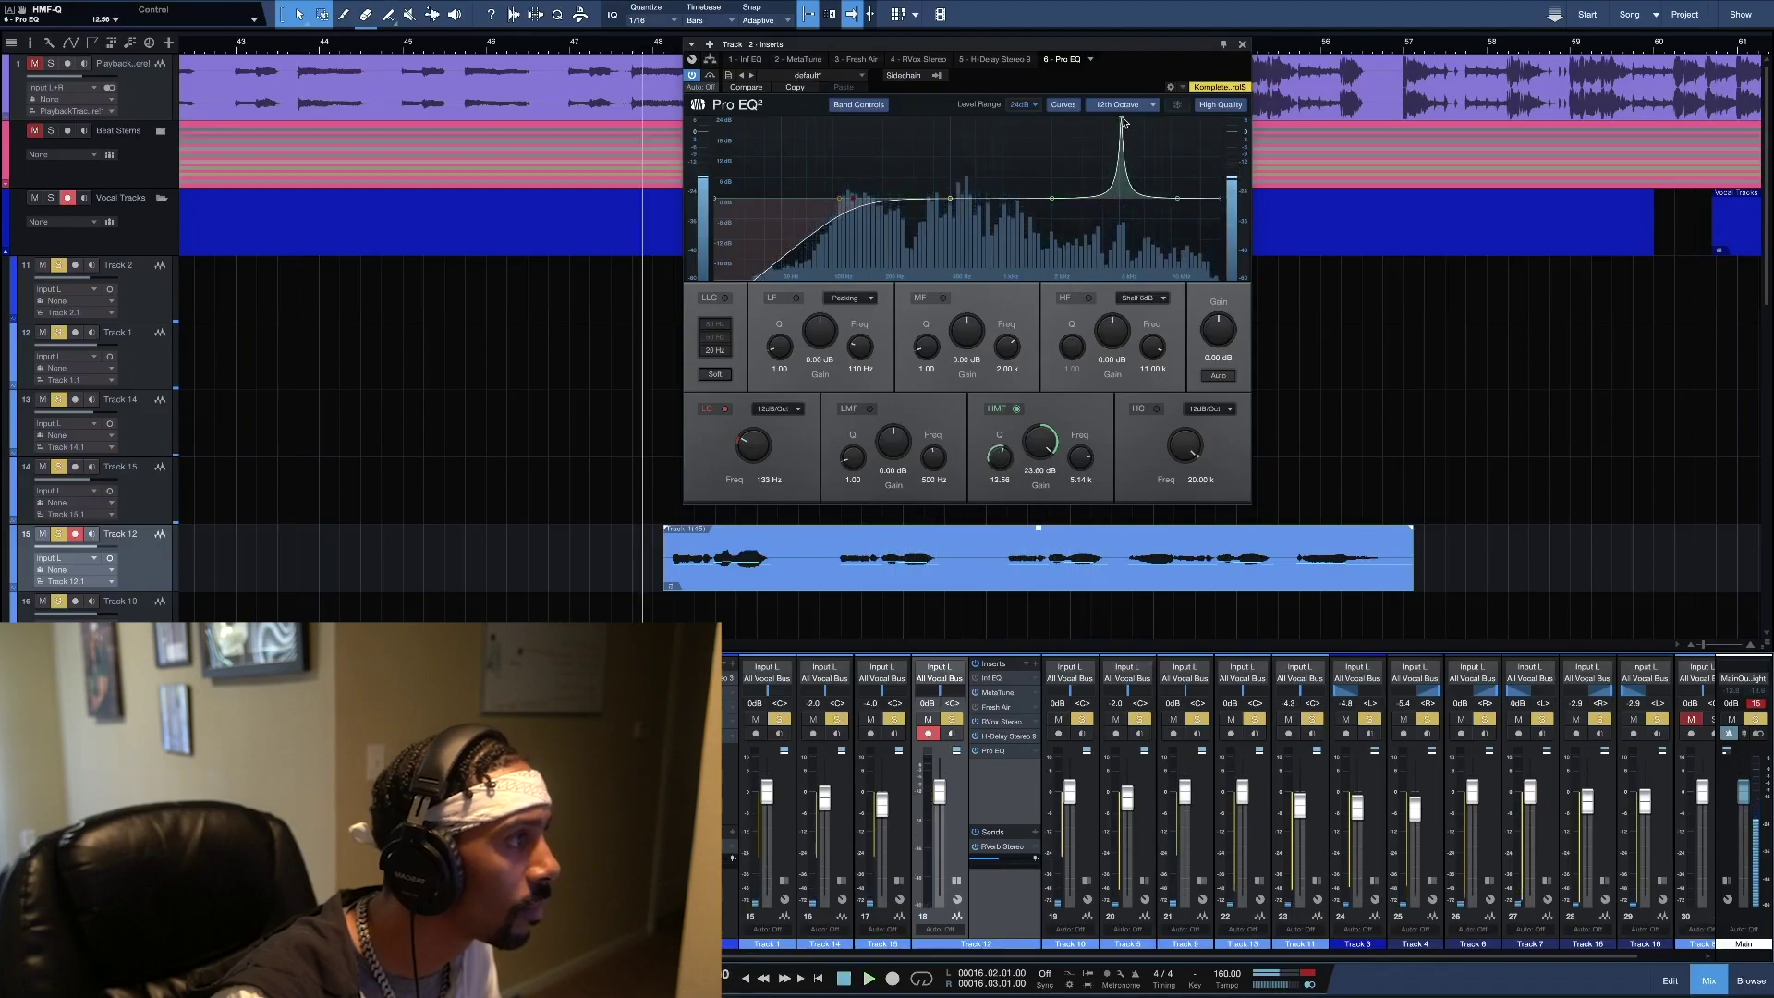
Turn the HMF boost into a narrow cut of about 5.4 dB at 5.09 kHz during playback, and stop
left_click_drag(1121, 120, 1119, 215)
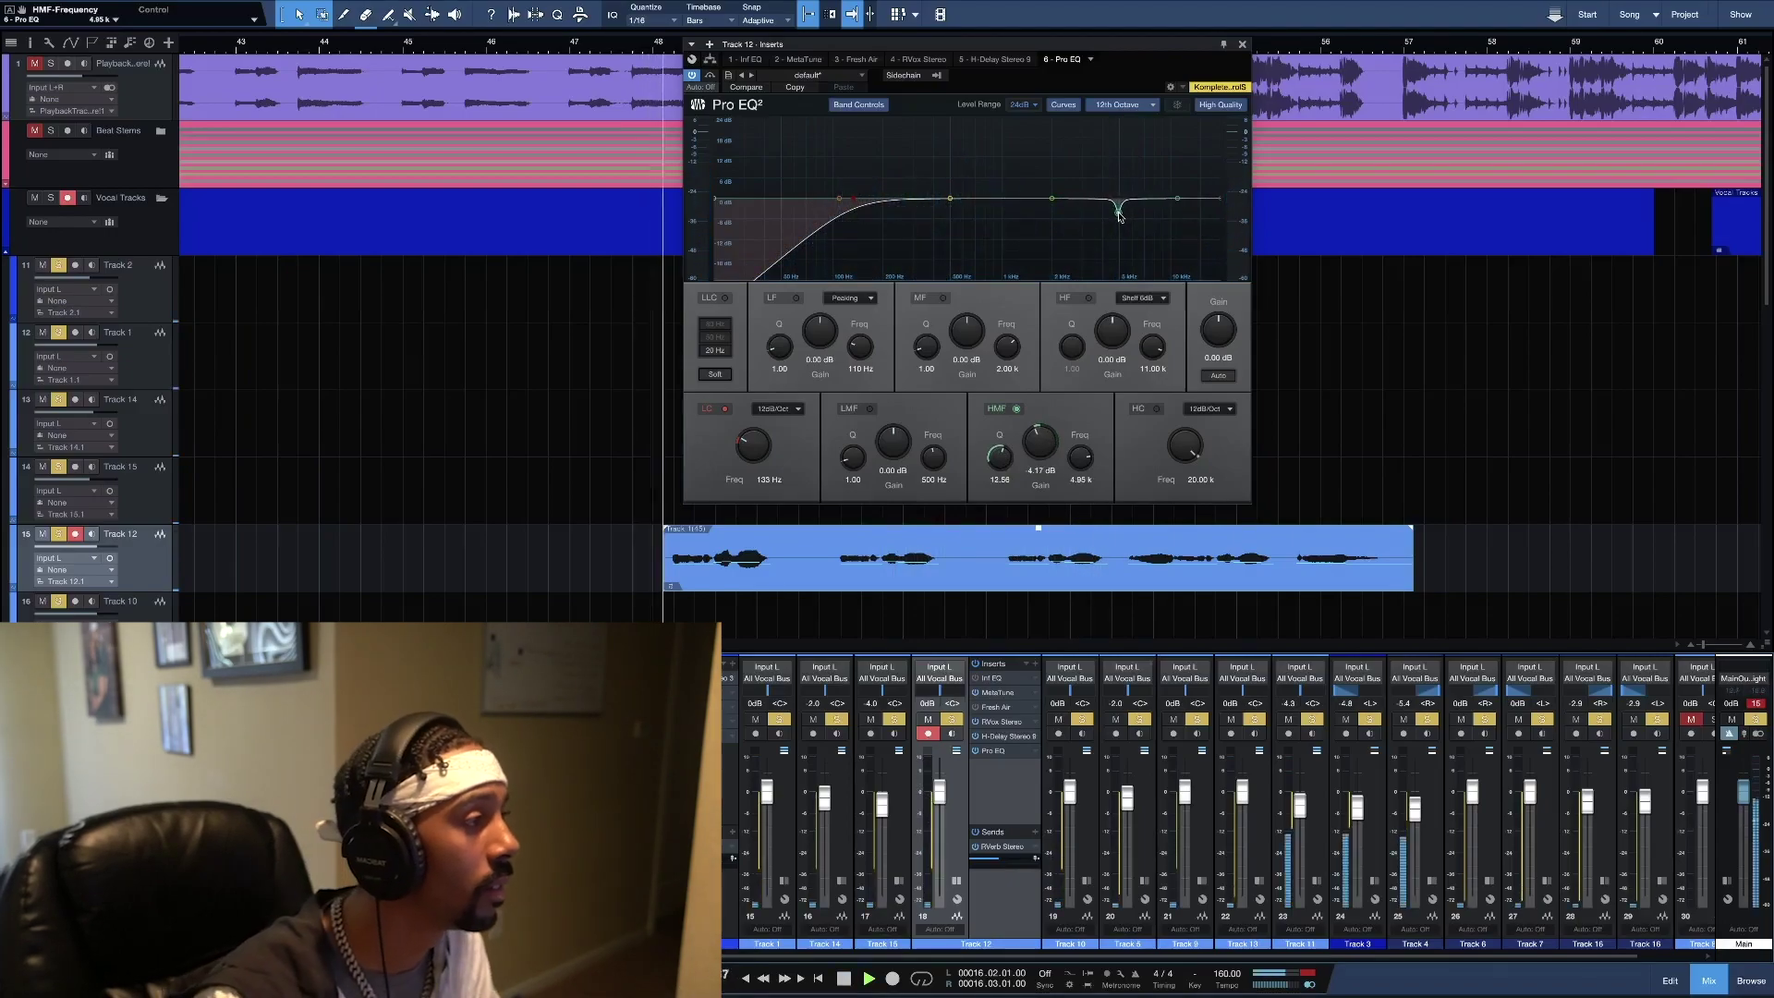
left_click_drag(1119, 215, 1122, 216)
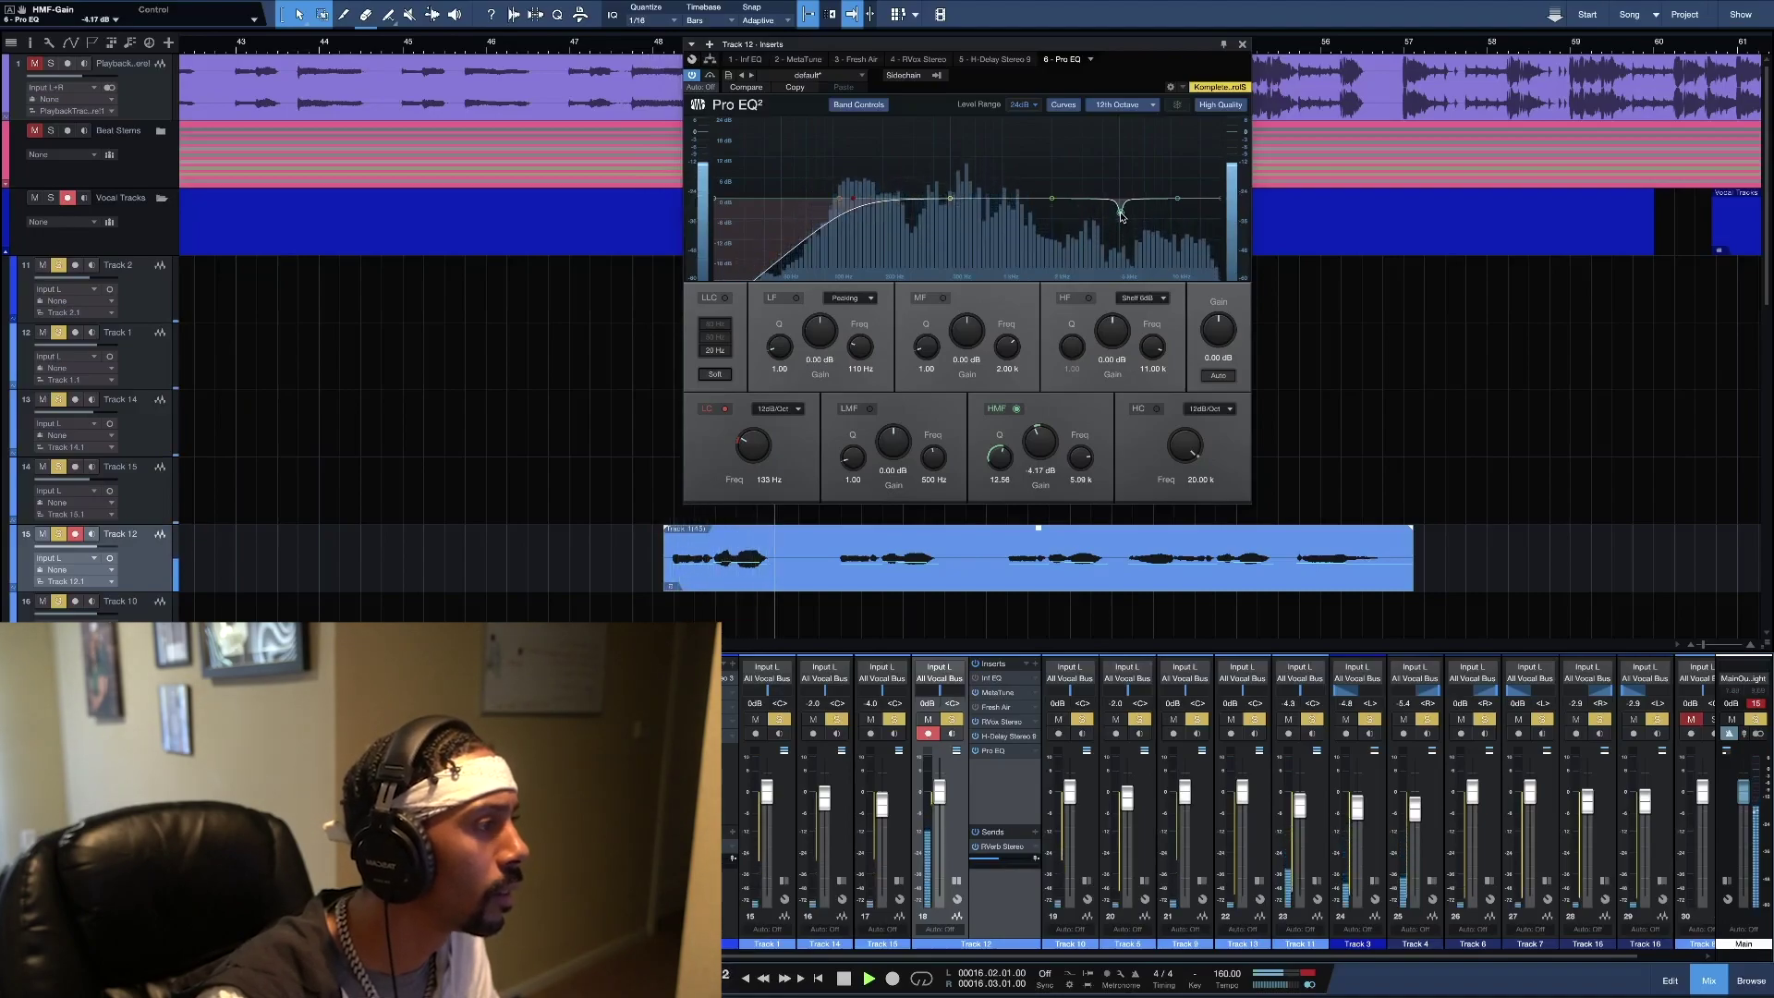
left_click_drag(1121, 217, 1121, 218)
key("space")
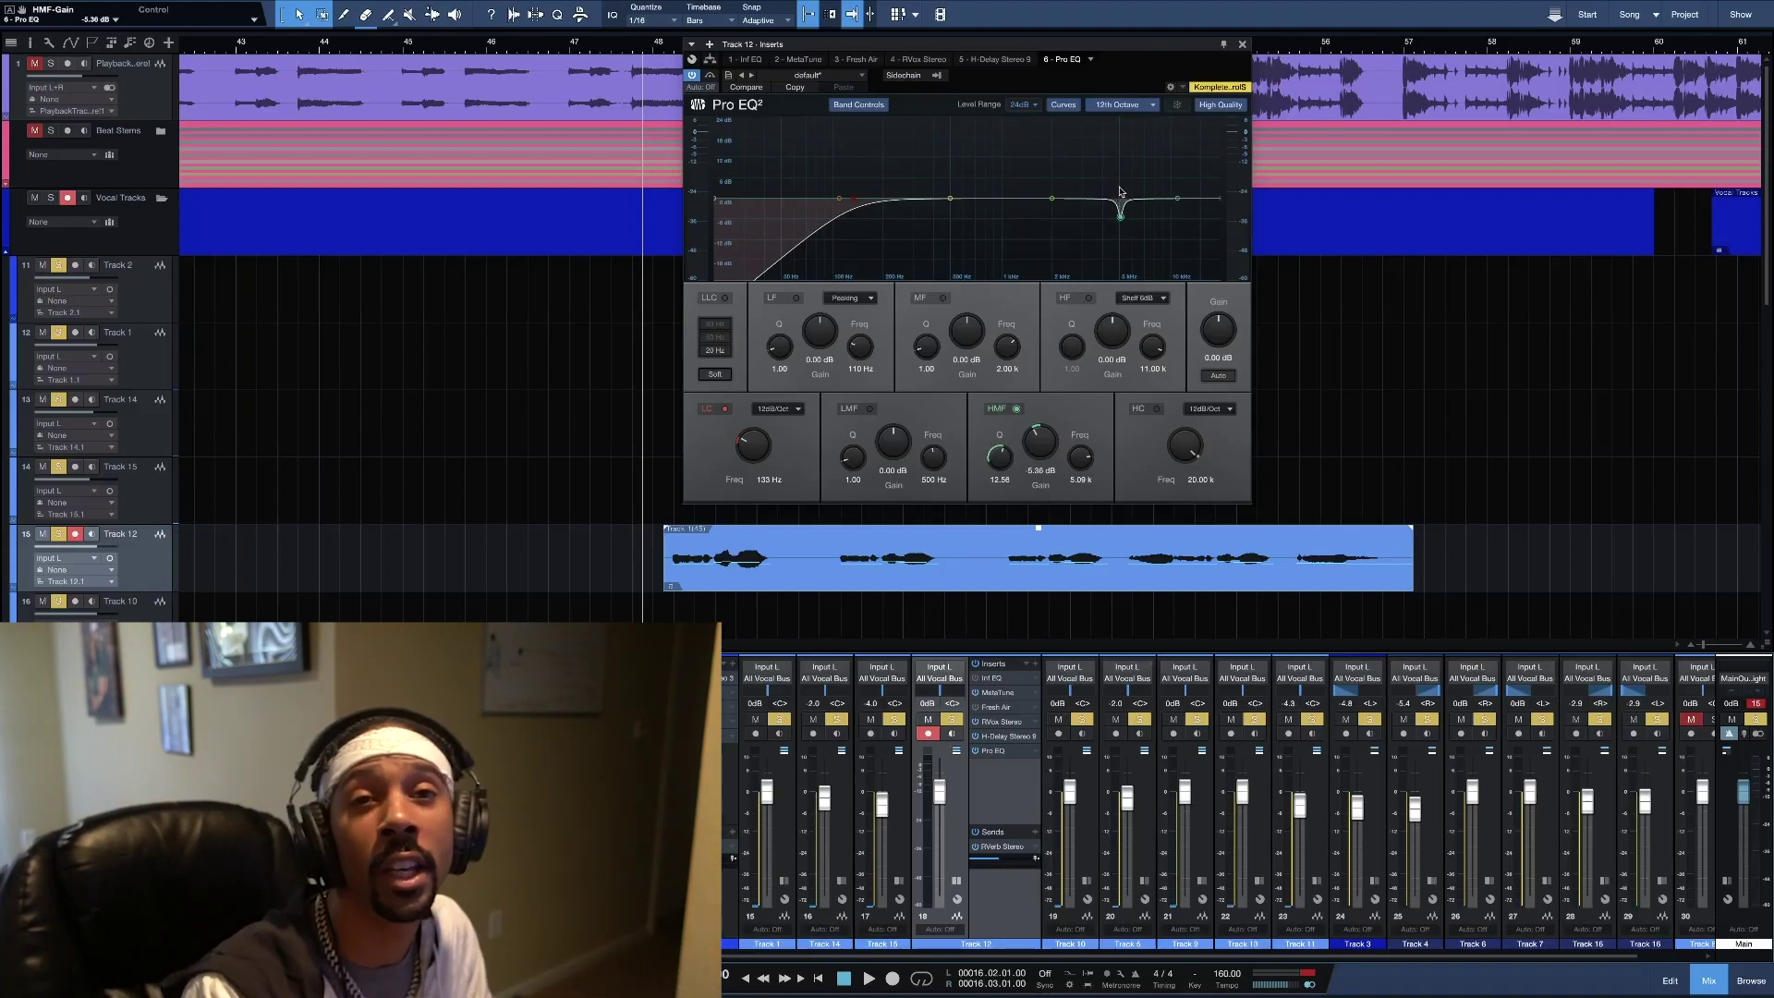
Boost the HF shelf to about 20.8 dB at 2.37 kHz, and view the Fresh Air plug-in for comparison
left_click_drag(1178, 201, 1165, 180)
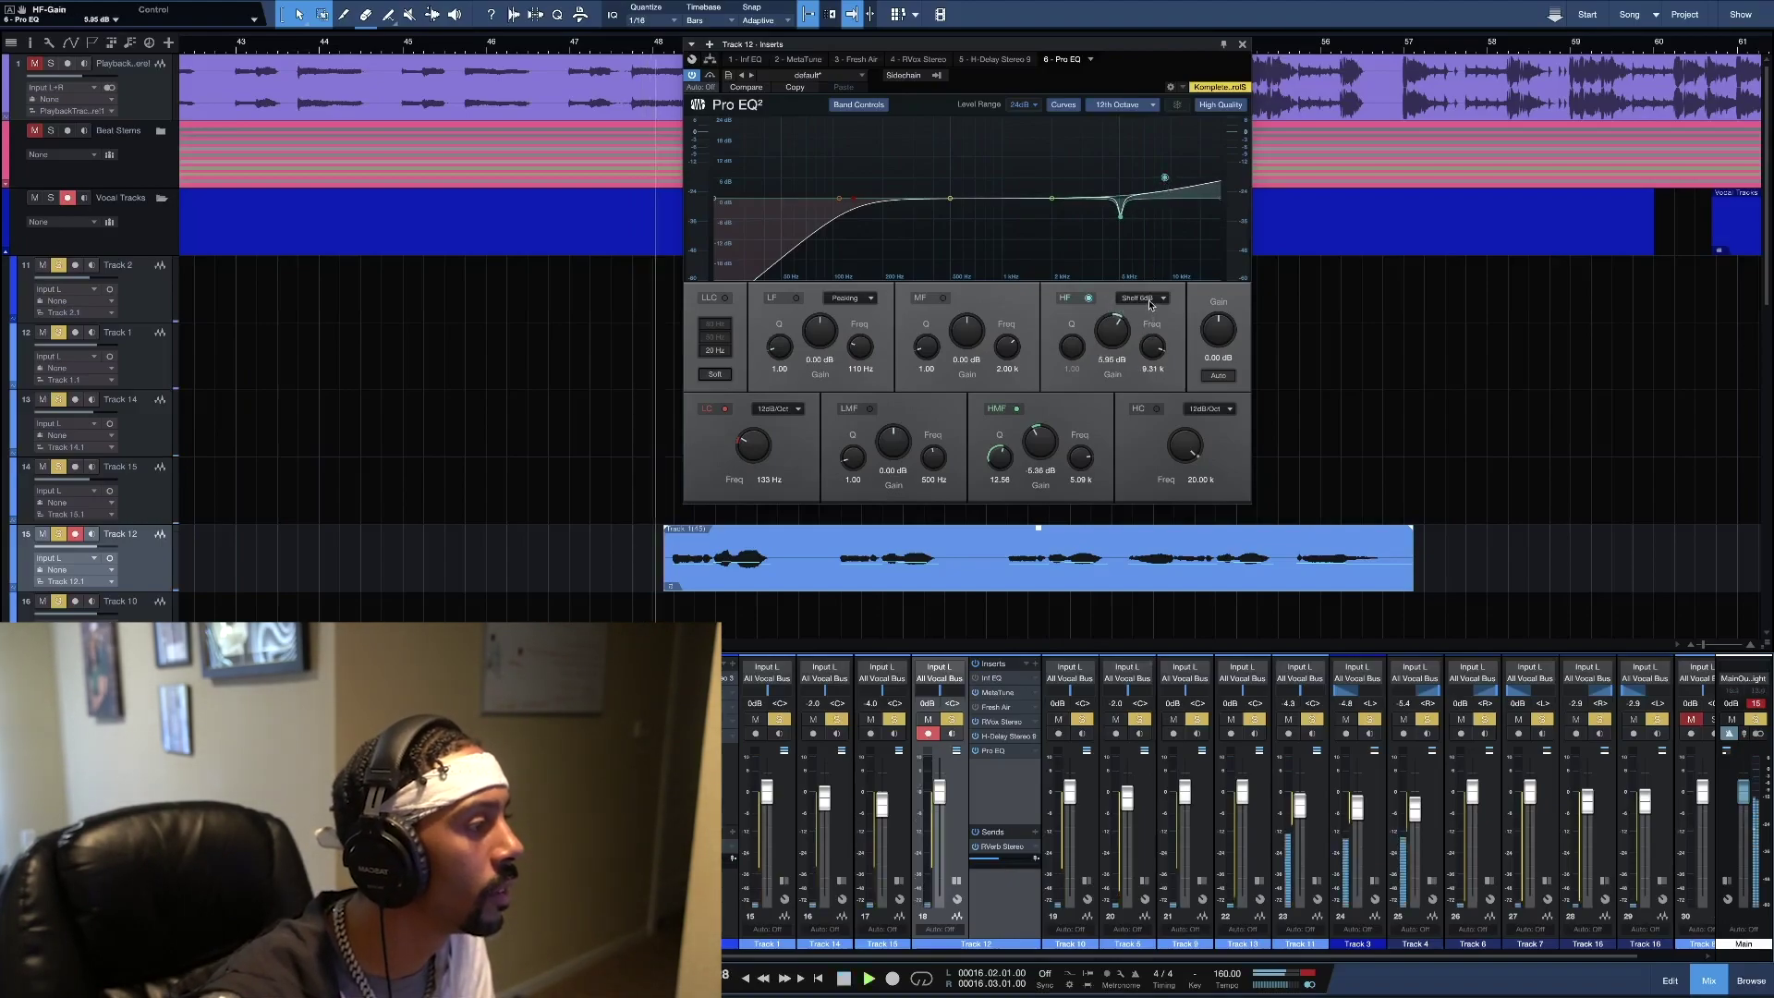
left_click_drag(1165, 177, 1064, 130)
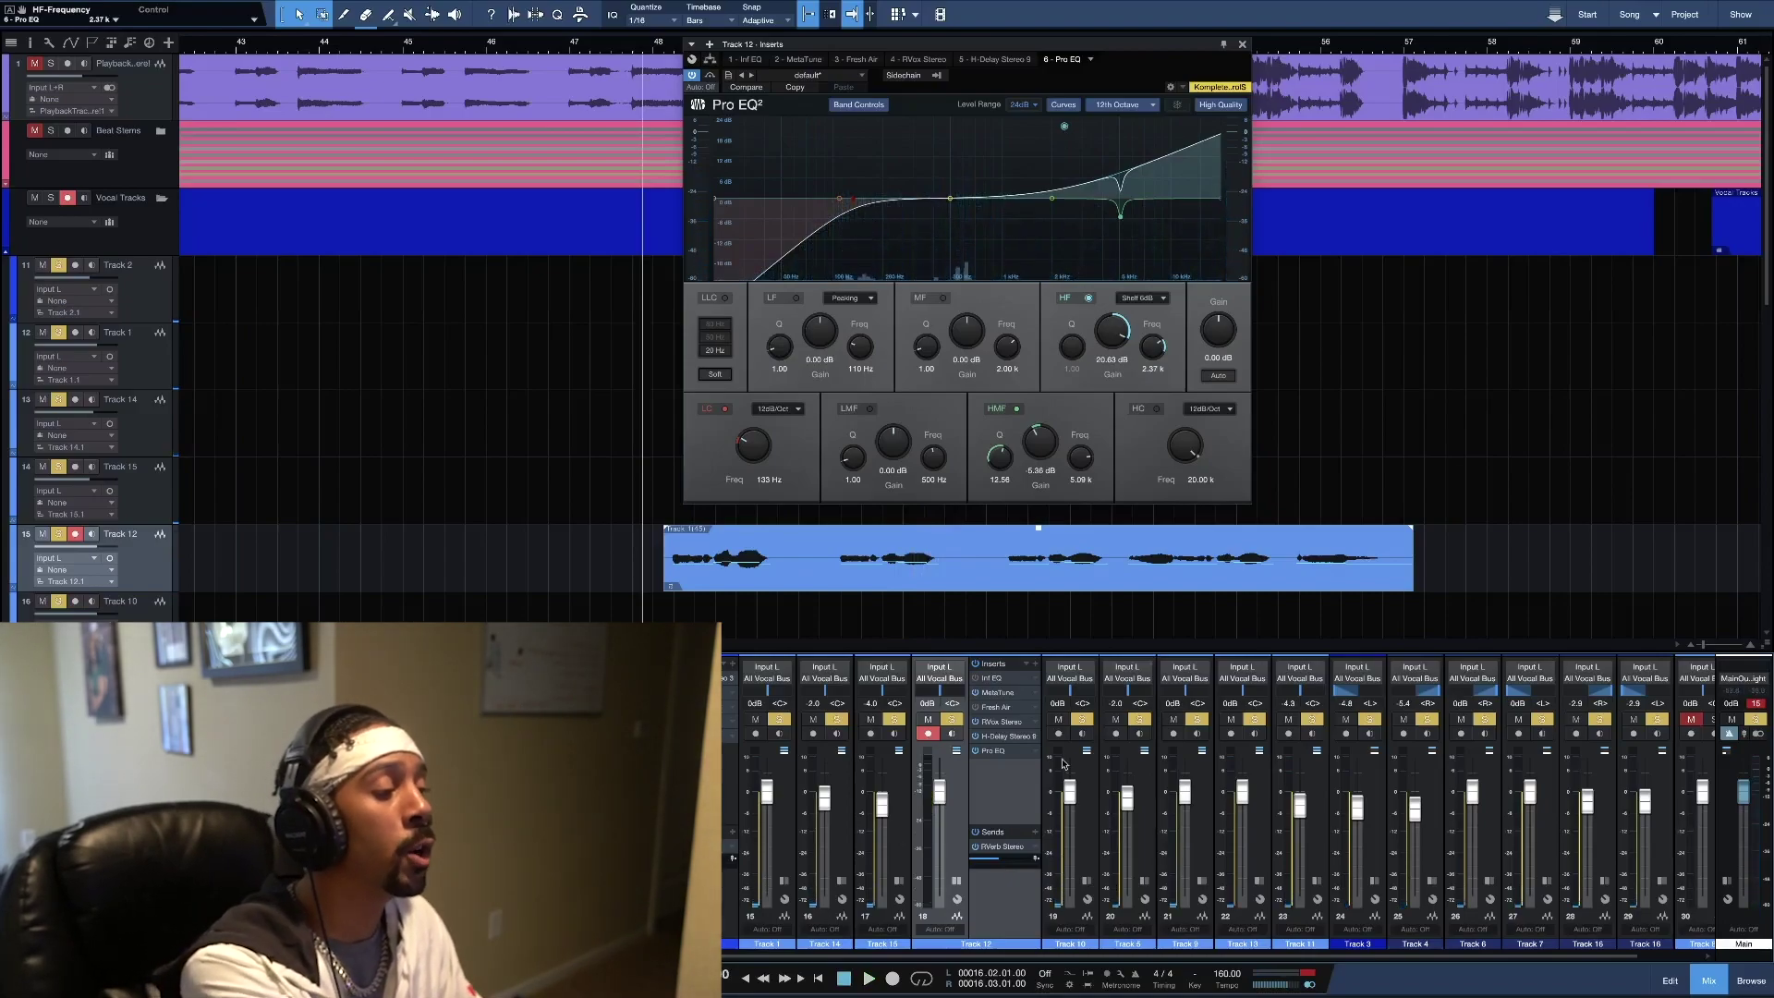
left_click(1009, 709)
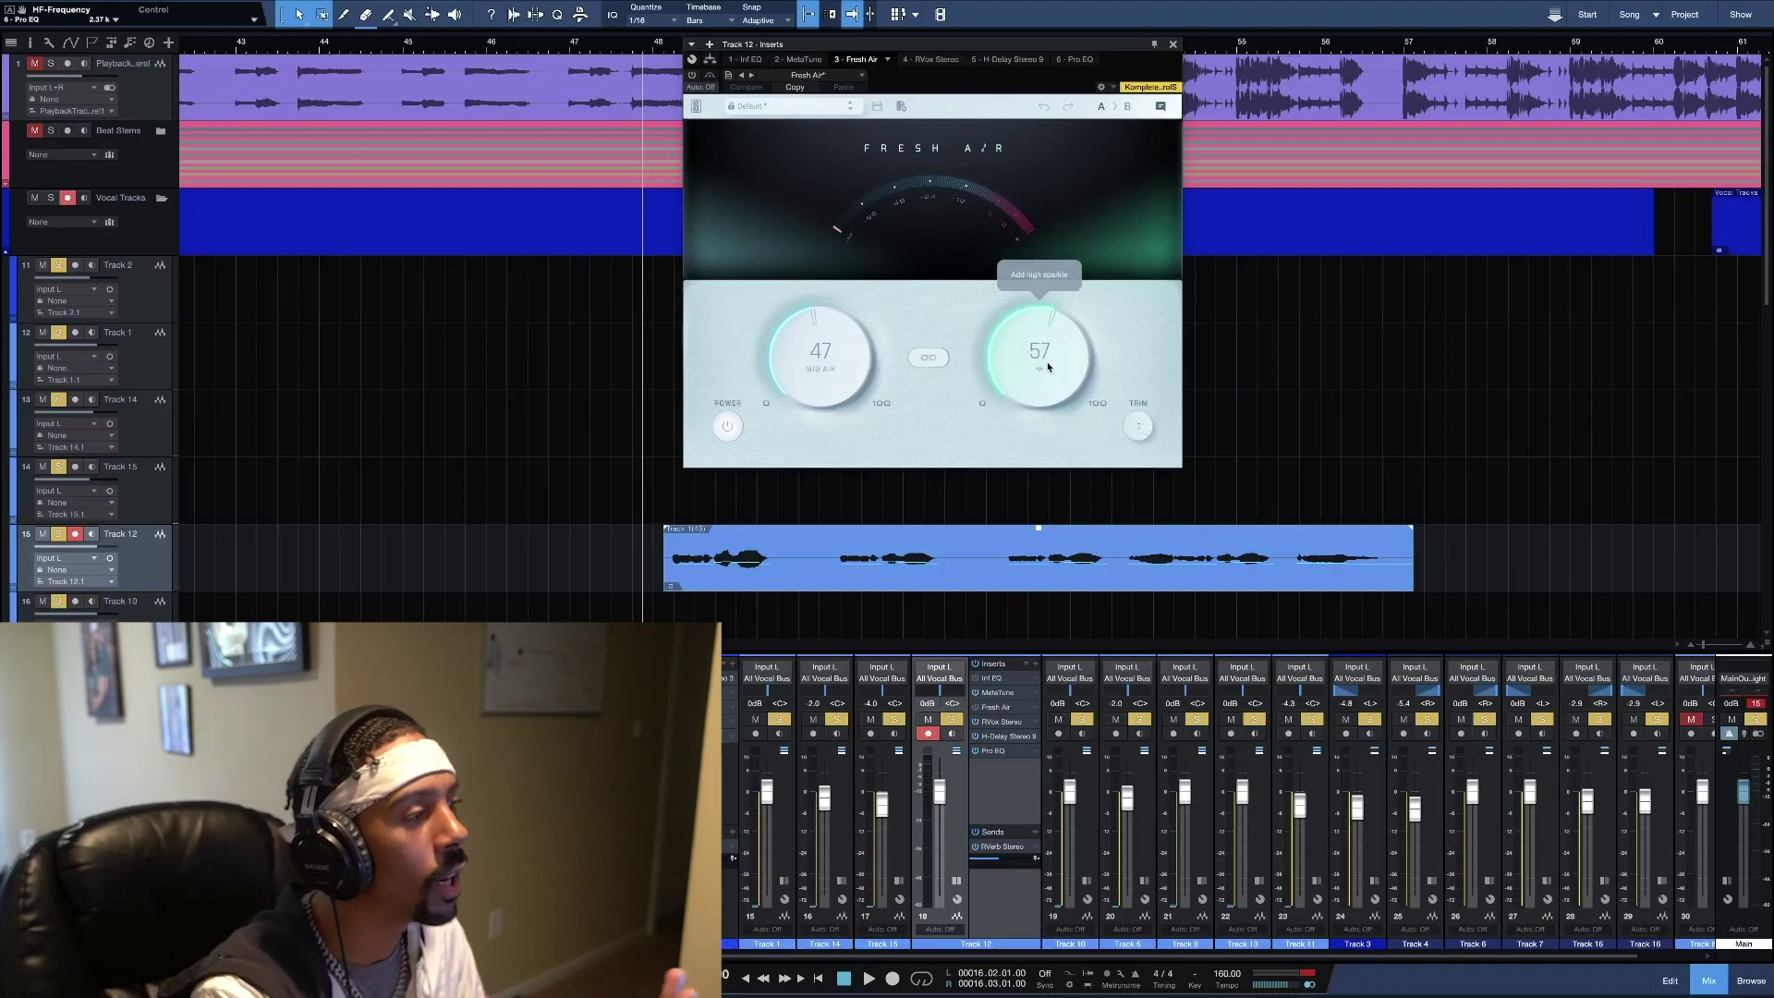
left_click(1000, 756)
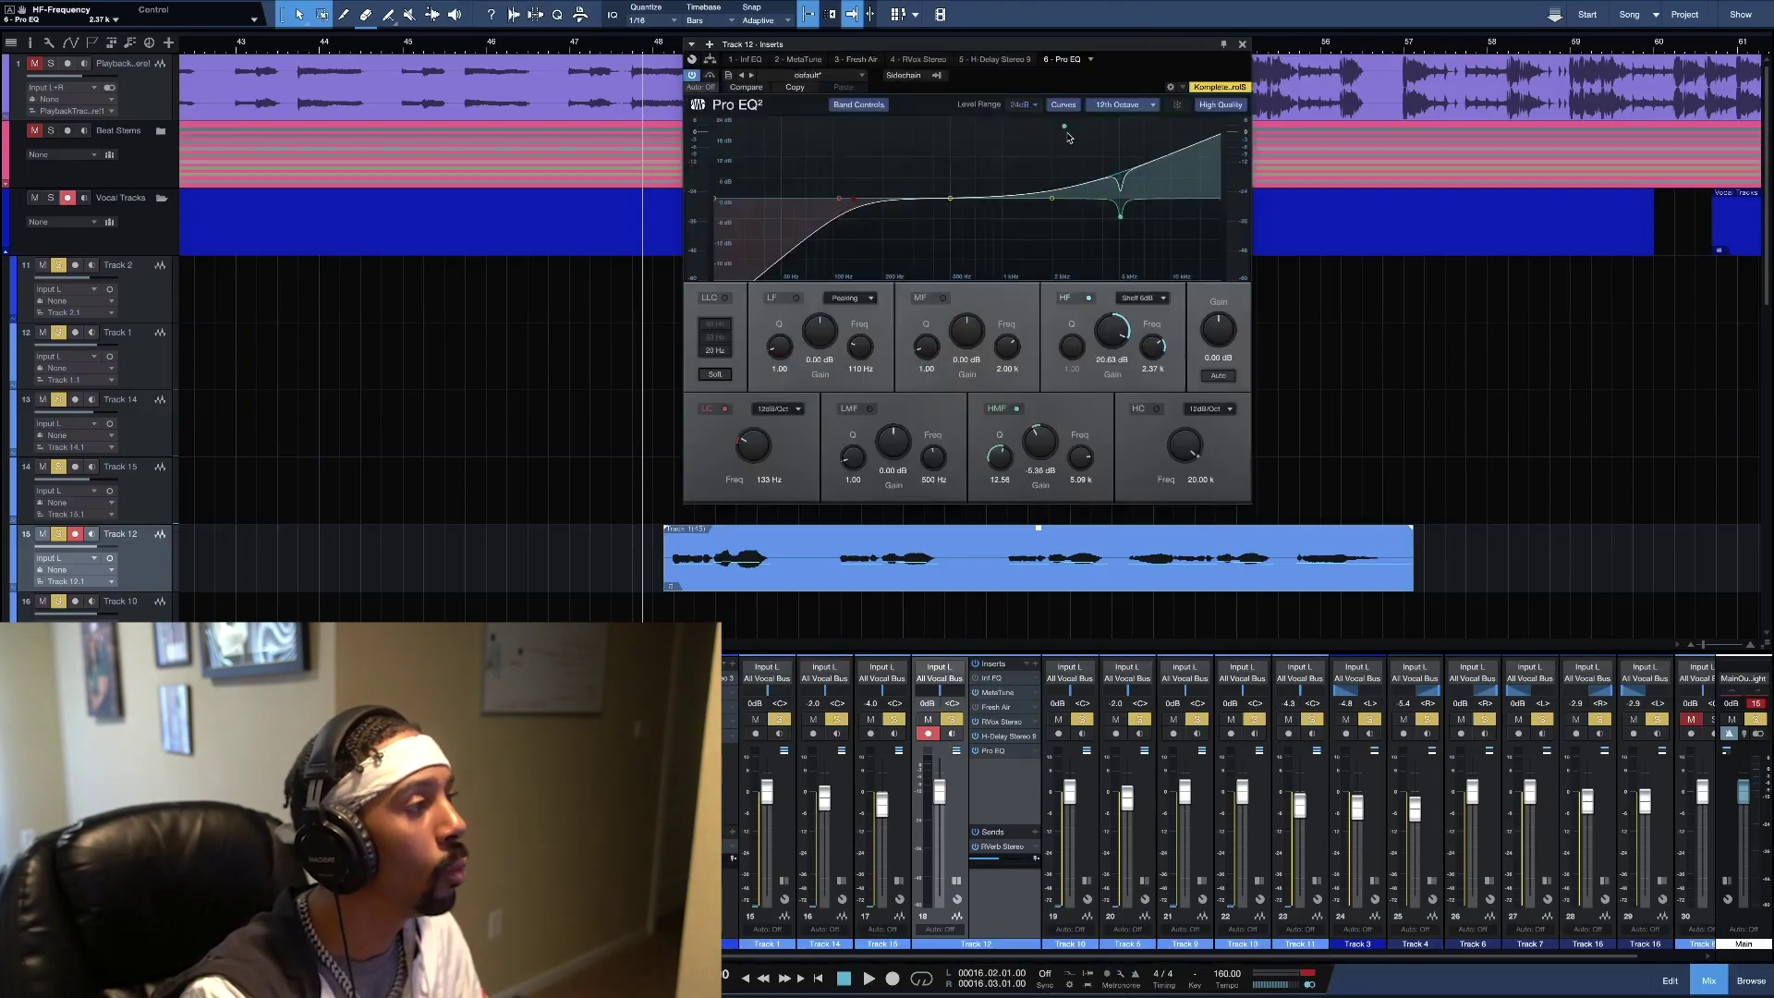
Fine-tune the HF shelf to about 17.5 dB of gain at 2.39 kHz
left_click_drag(1065, 131, 1058, 133)
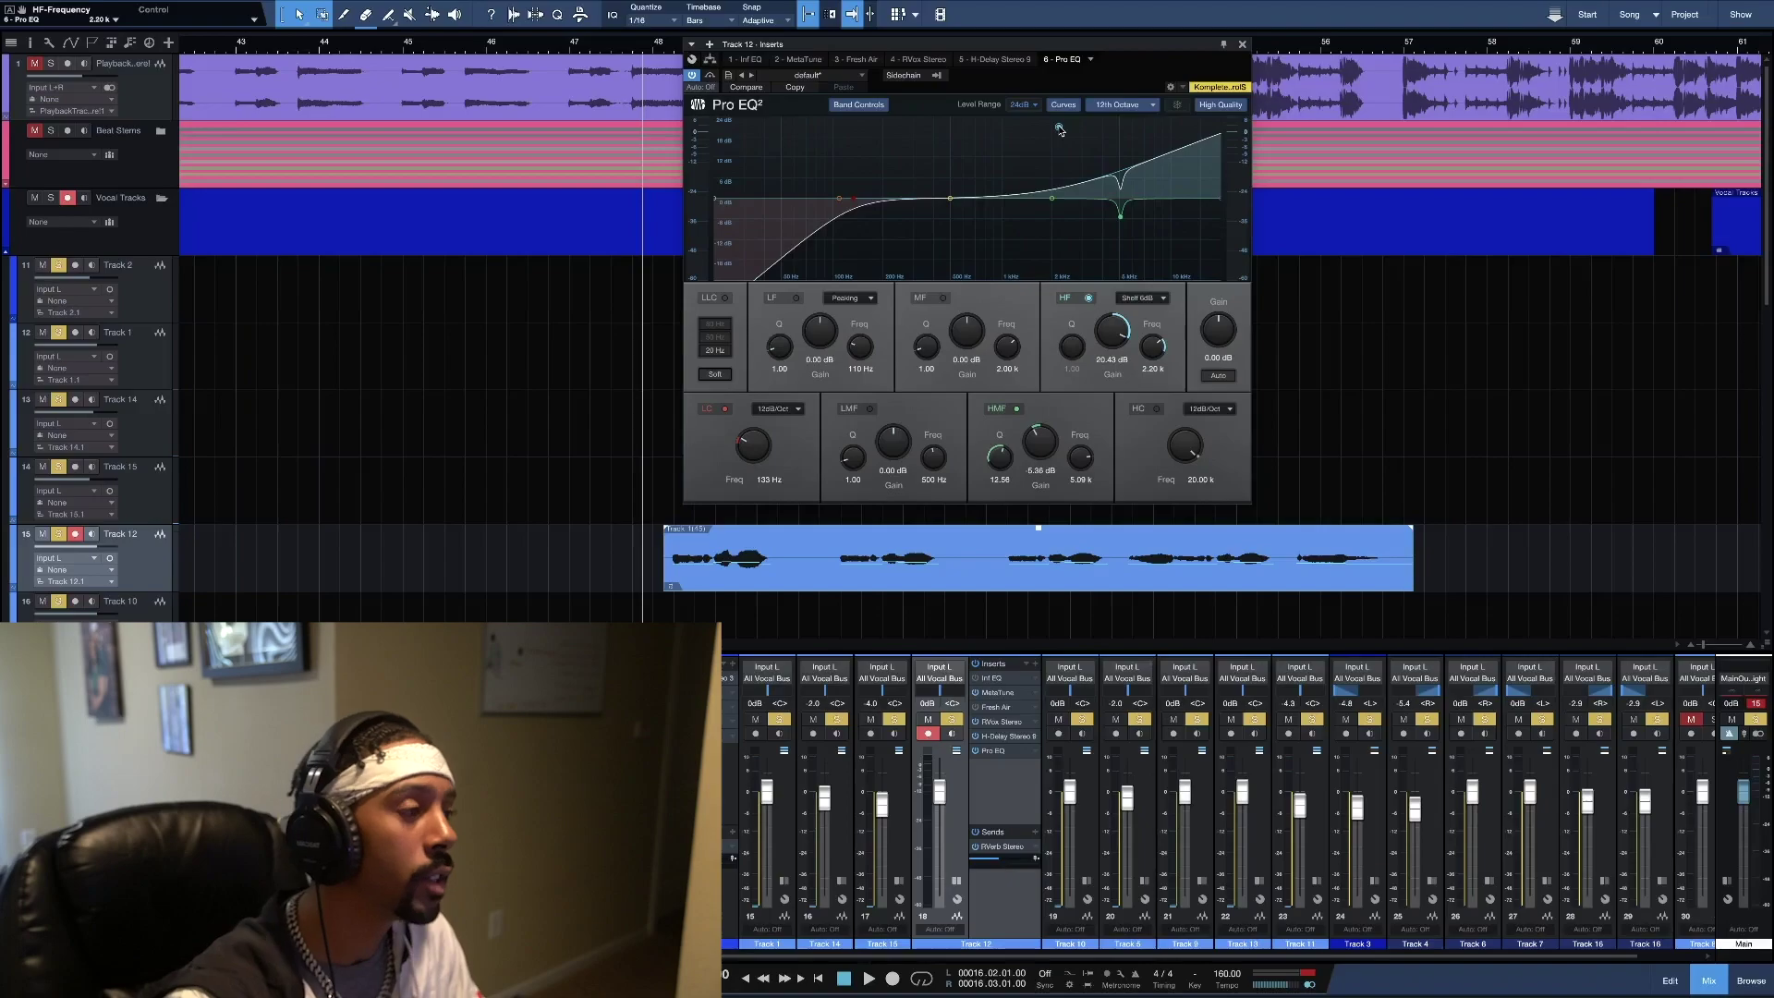
left_click_drag(1059, 129, 1062, 131)
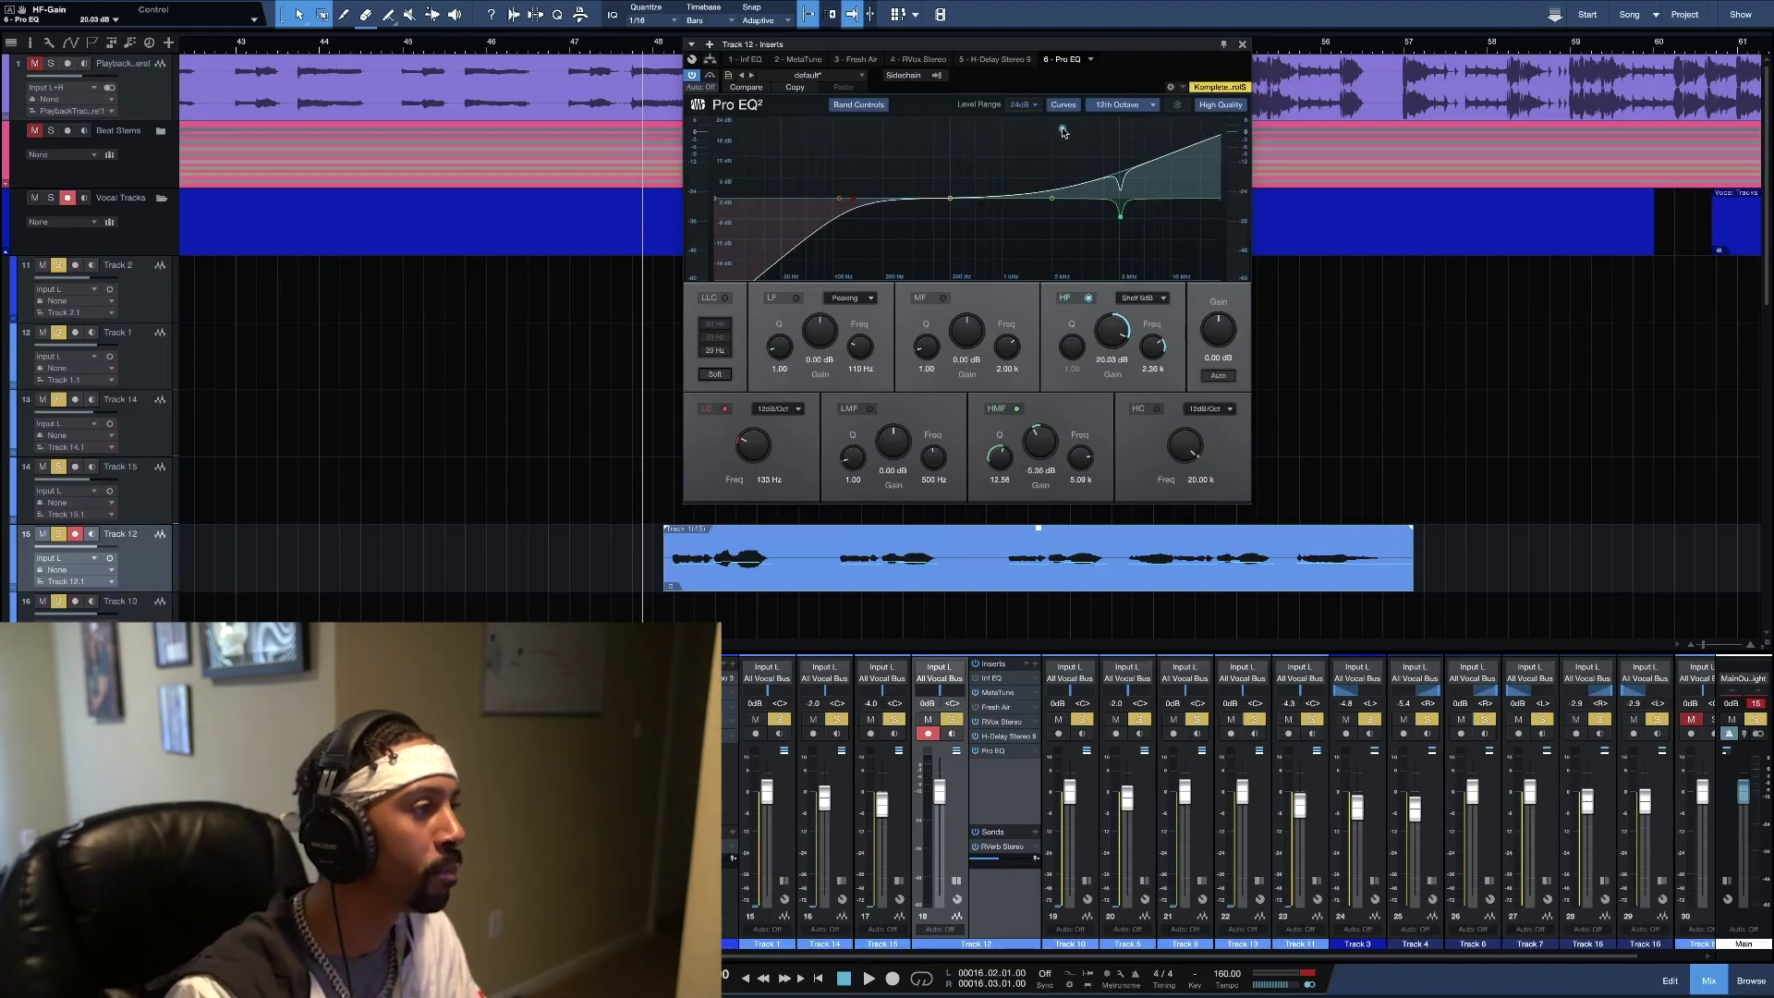
left_click_drag(1158, 354, 1152, 352)
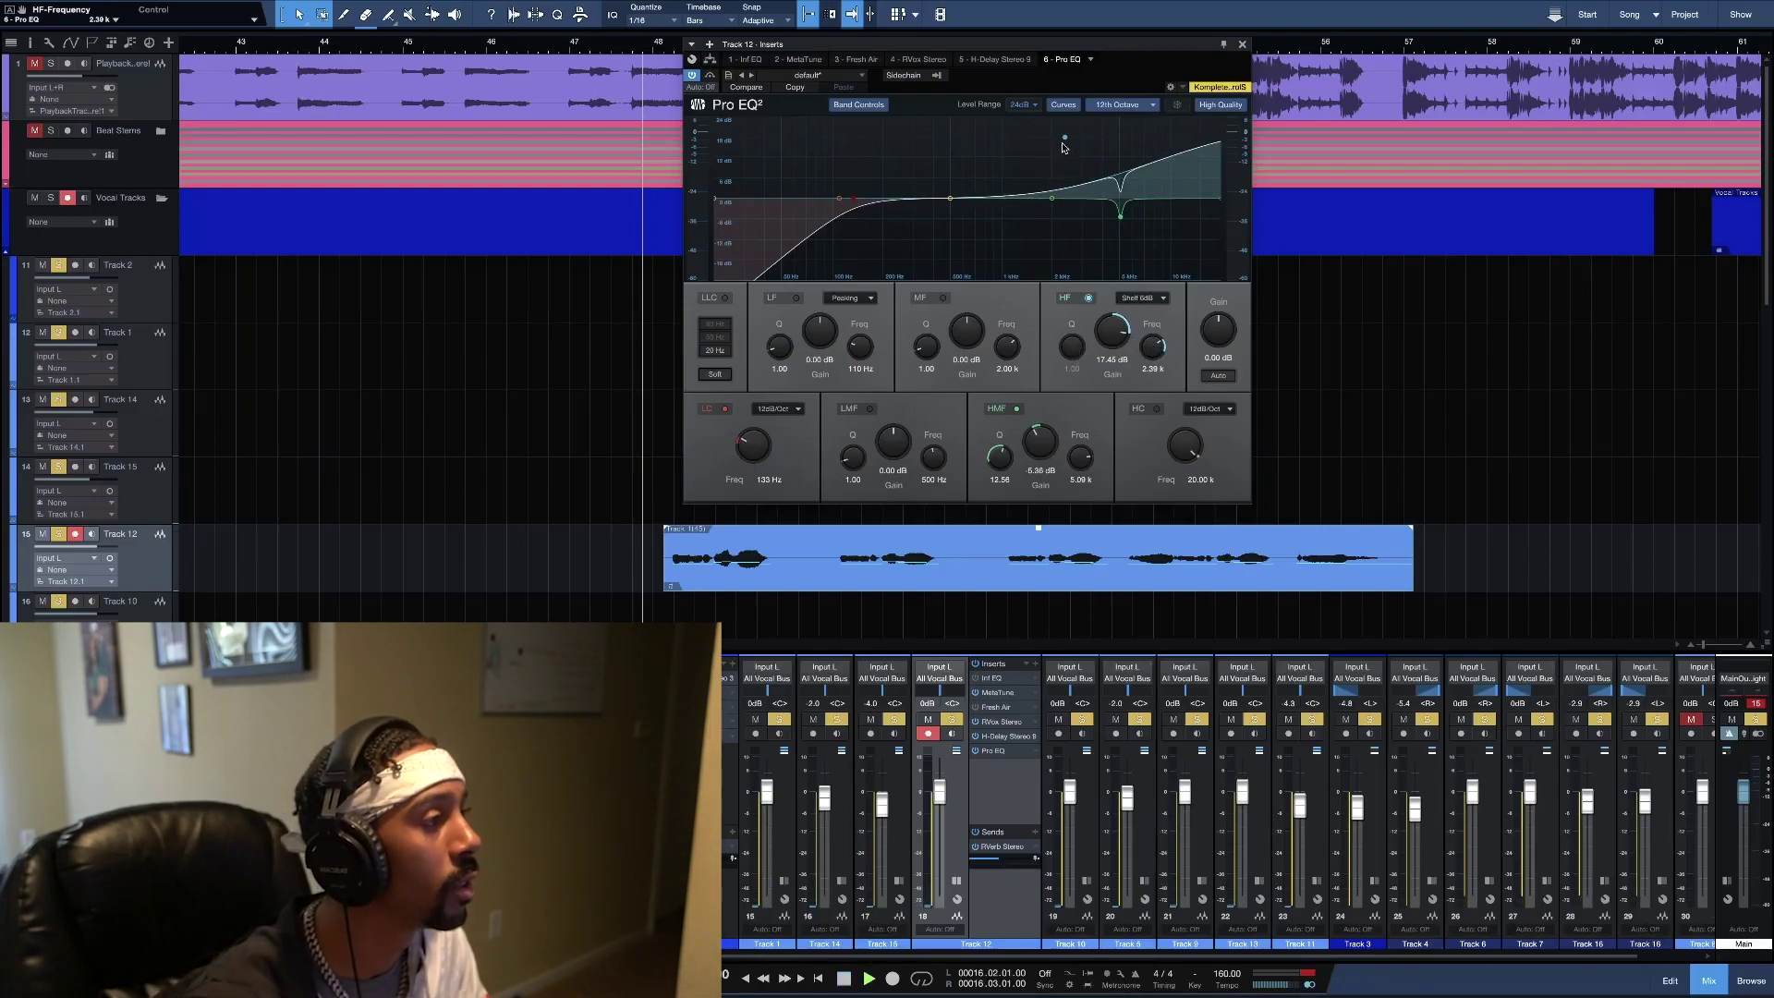
Unmute the playback track to hear the vocal against the beat, stop playback, and mute the track again
left_click(36, 62)
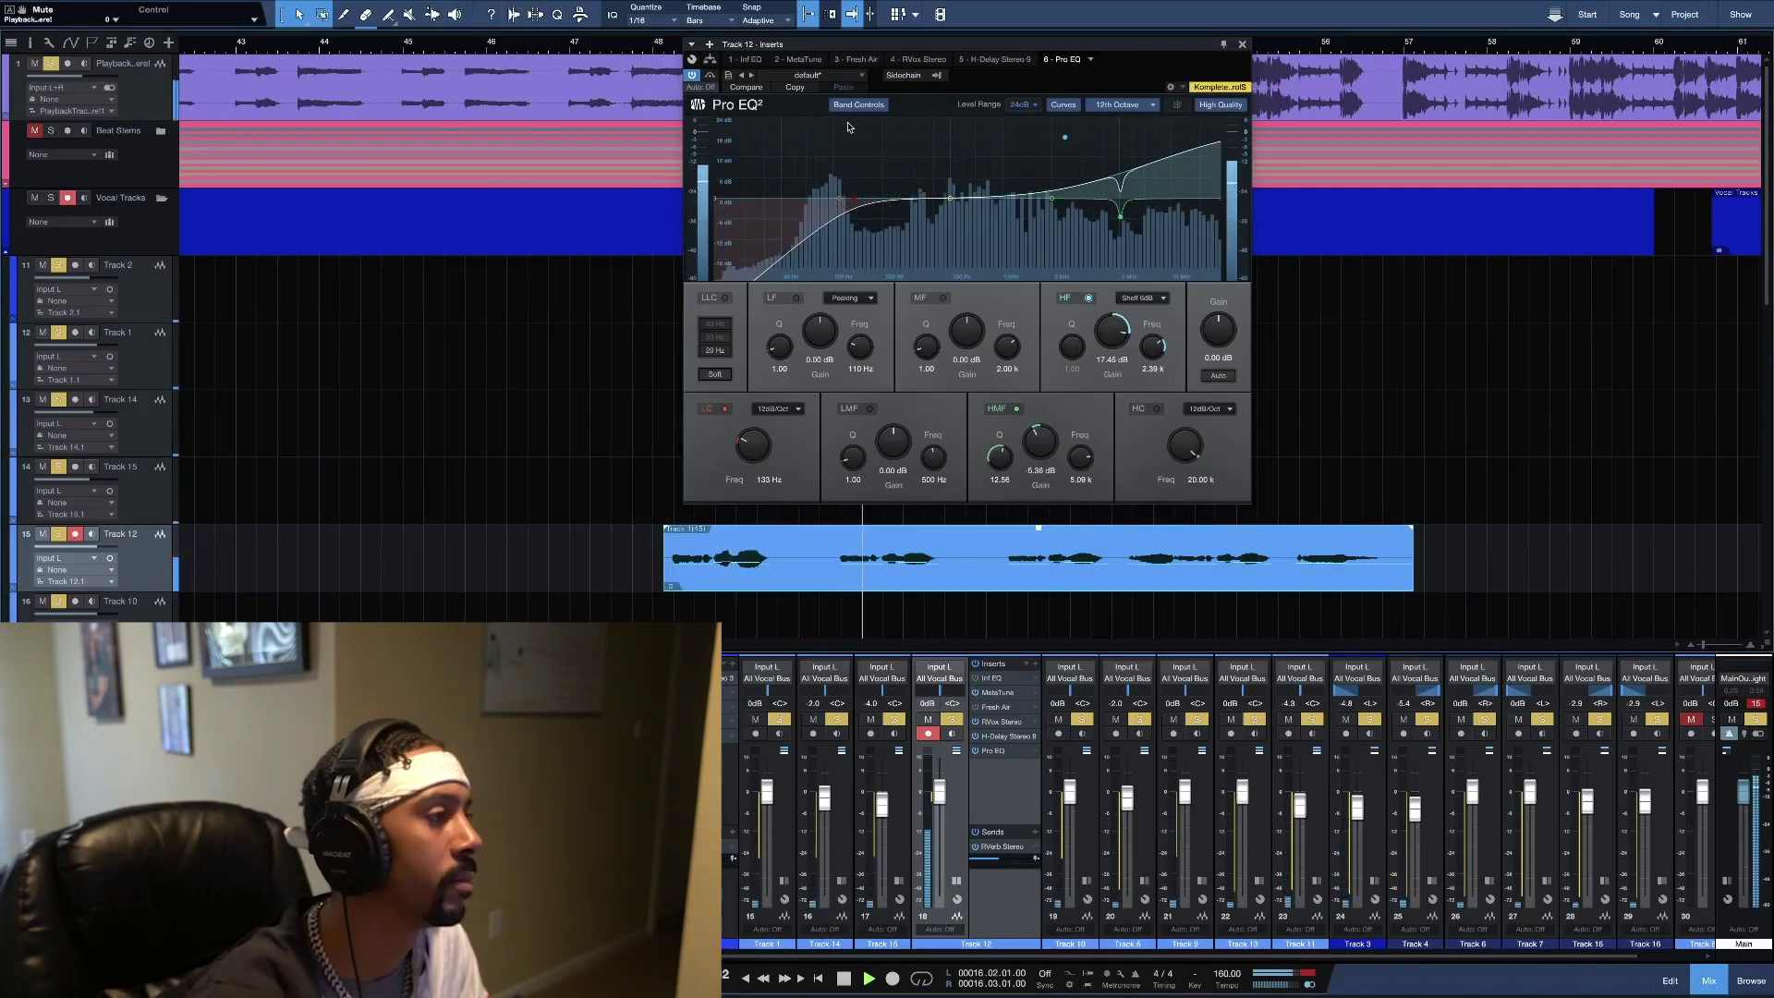
key("space")
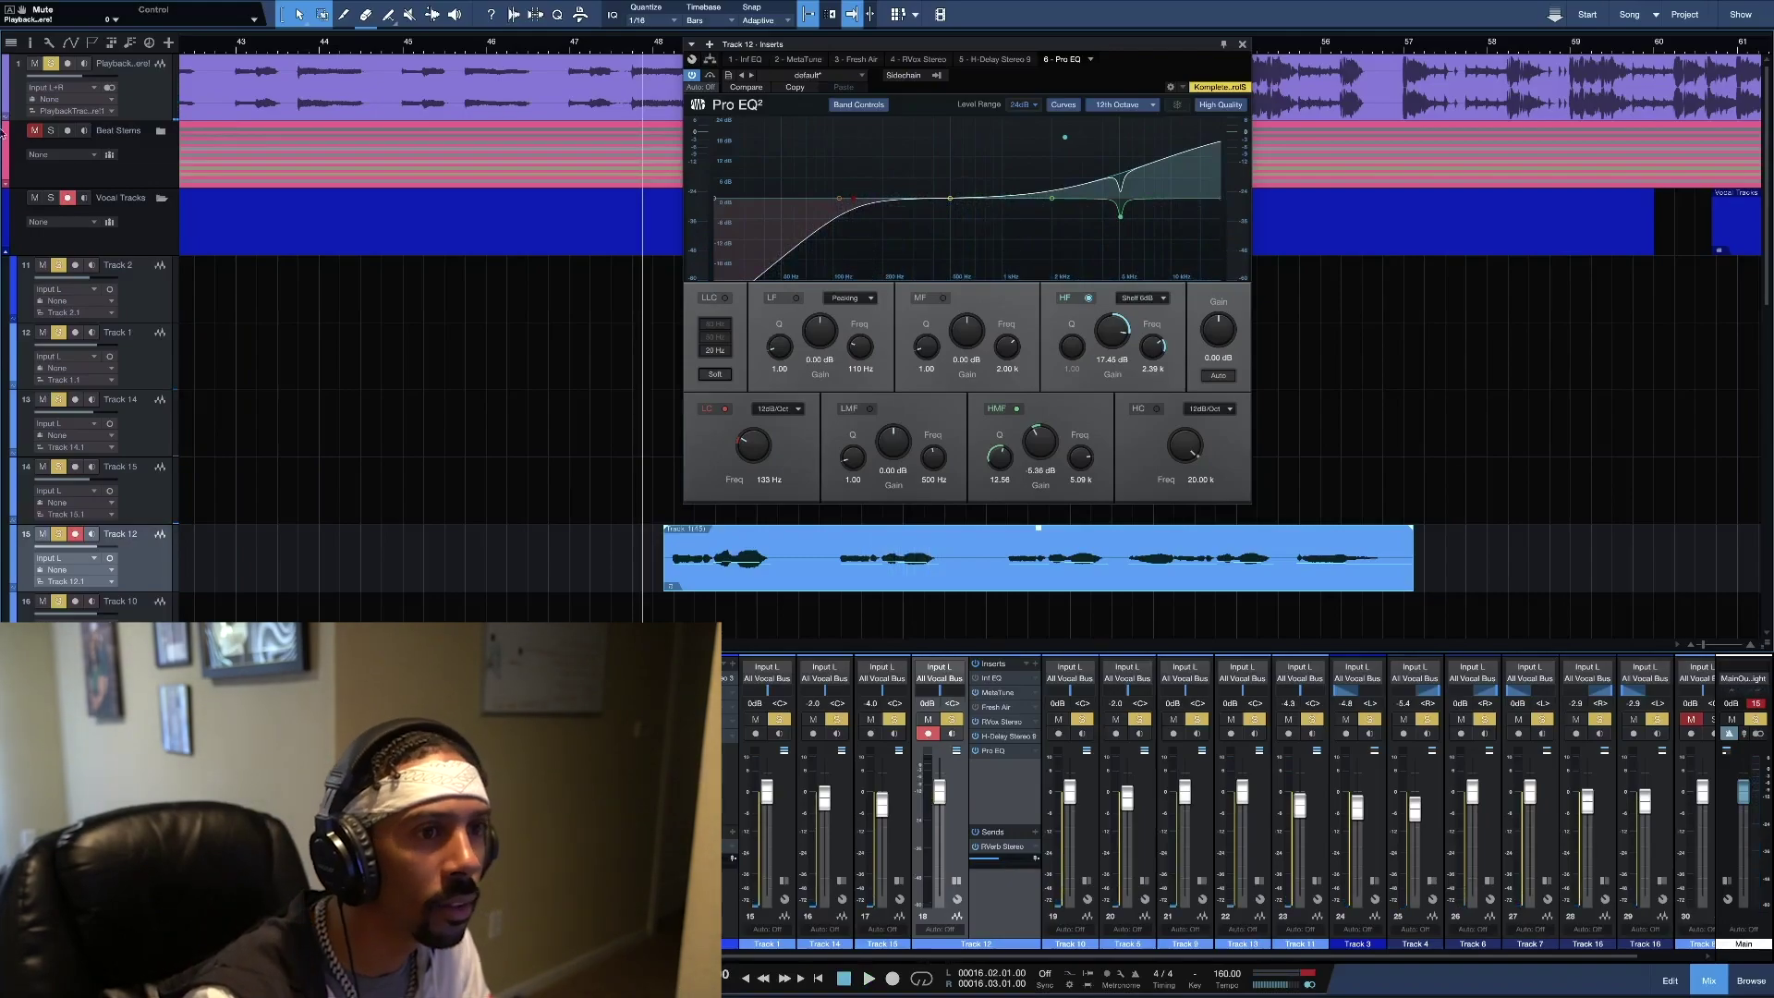
left_click(35, 64)
Try the HF shelf at about 10.1 dB and 8.97 kHz during playback, and return it to about 18 dB at 2.48 kHz
key("space")
left_click_drag(1064, 137, 1164, 165)
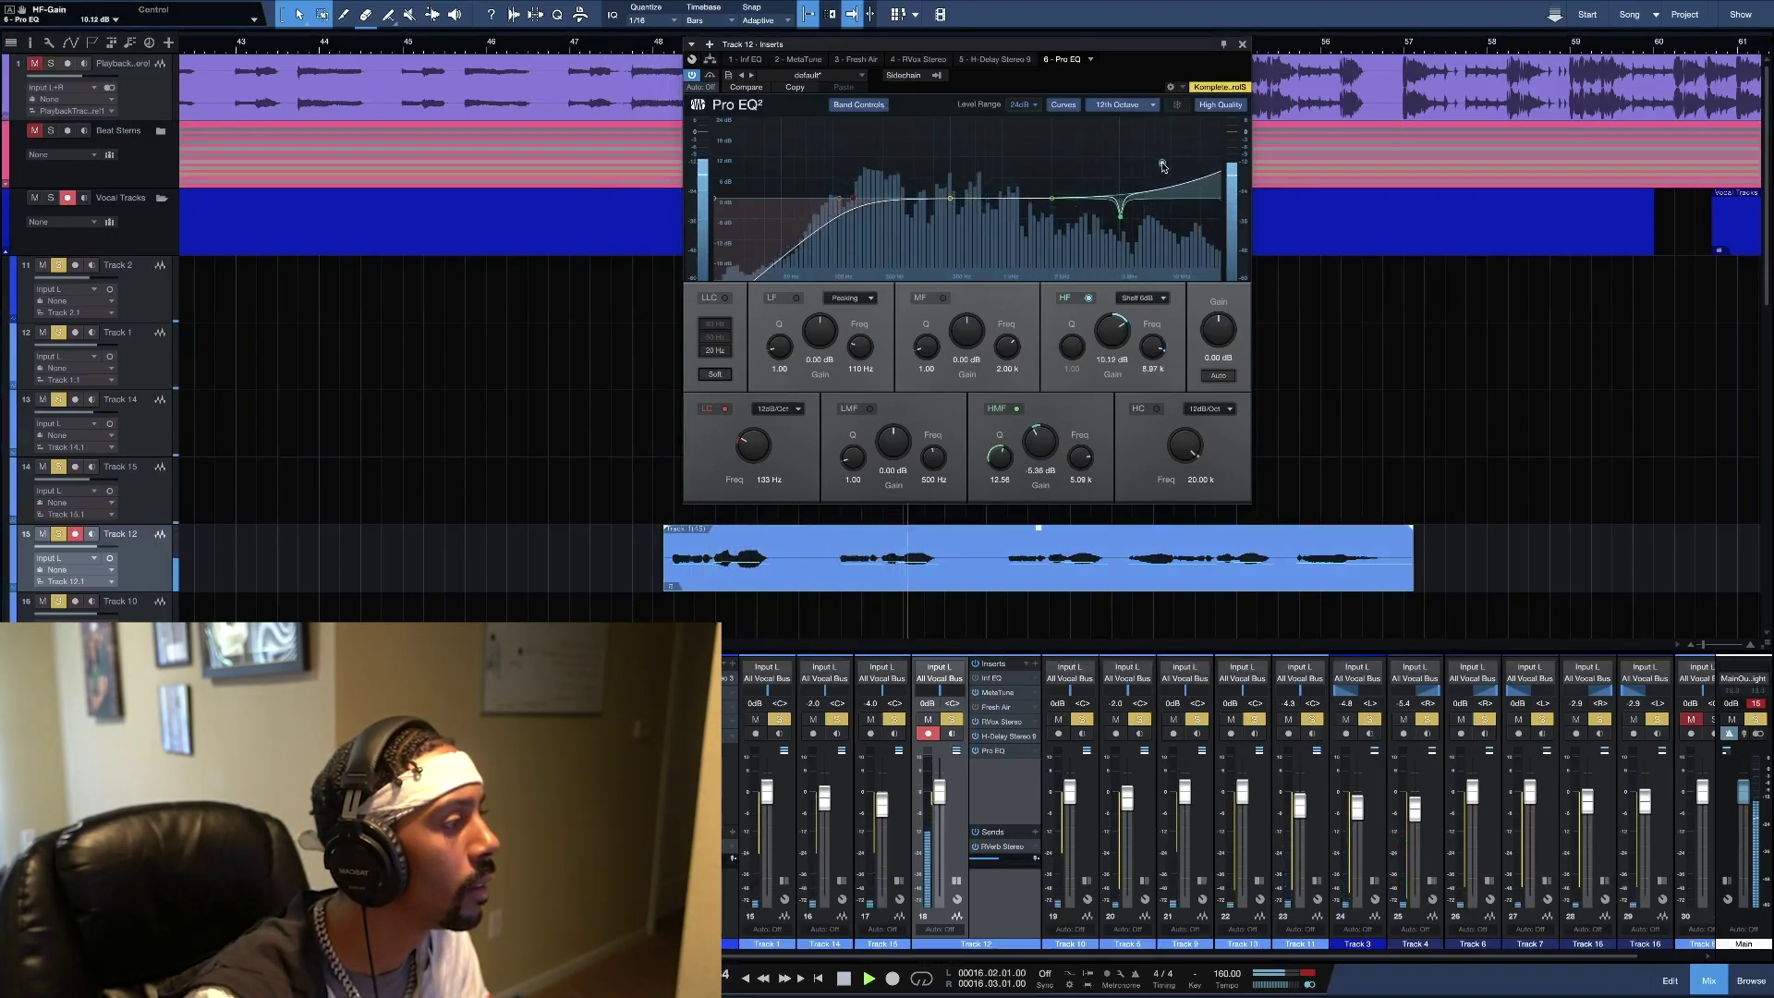
key("space")
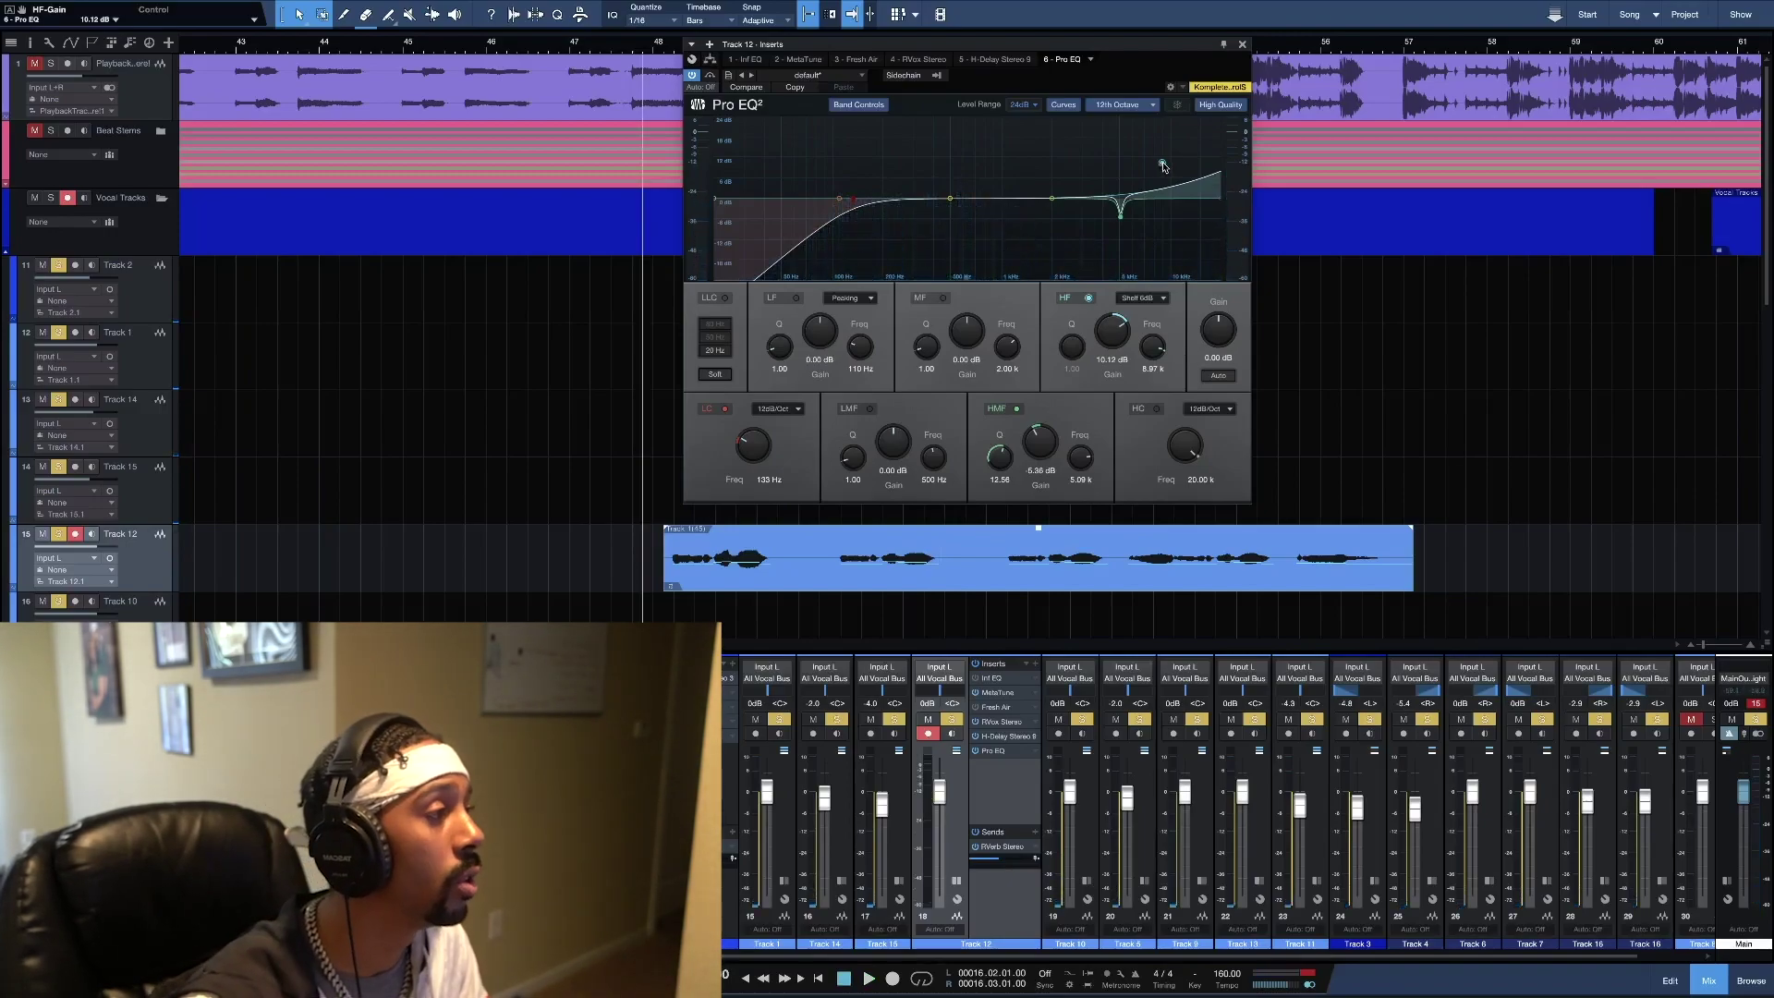
left_click_drag(1162, 164, 1068, 137)
key("space")
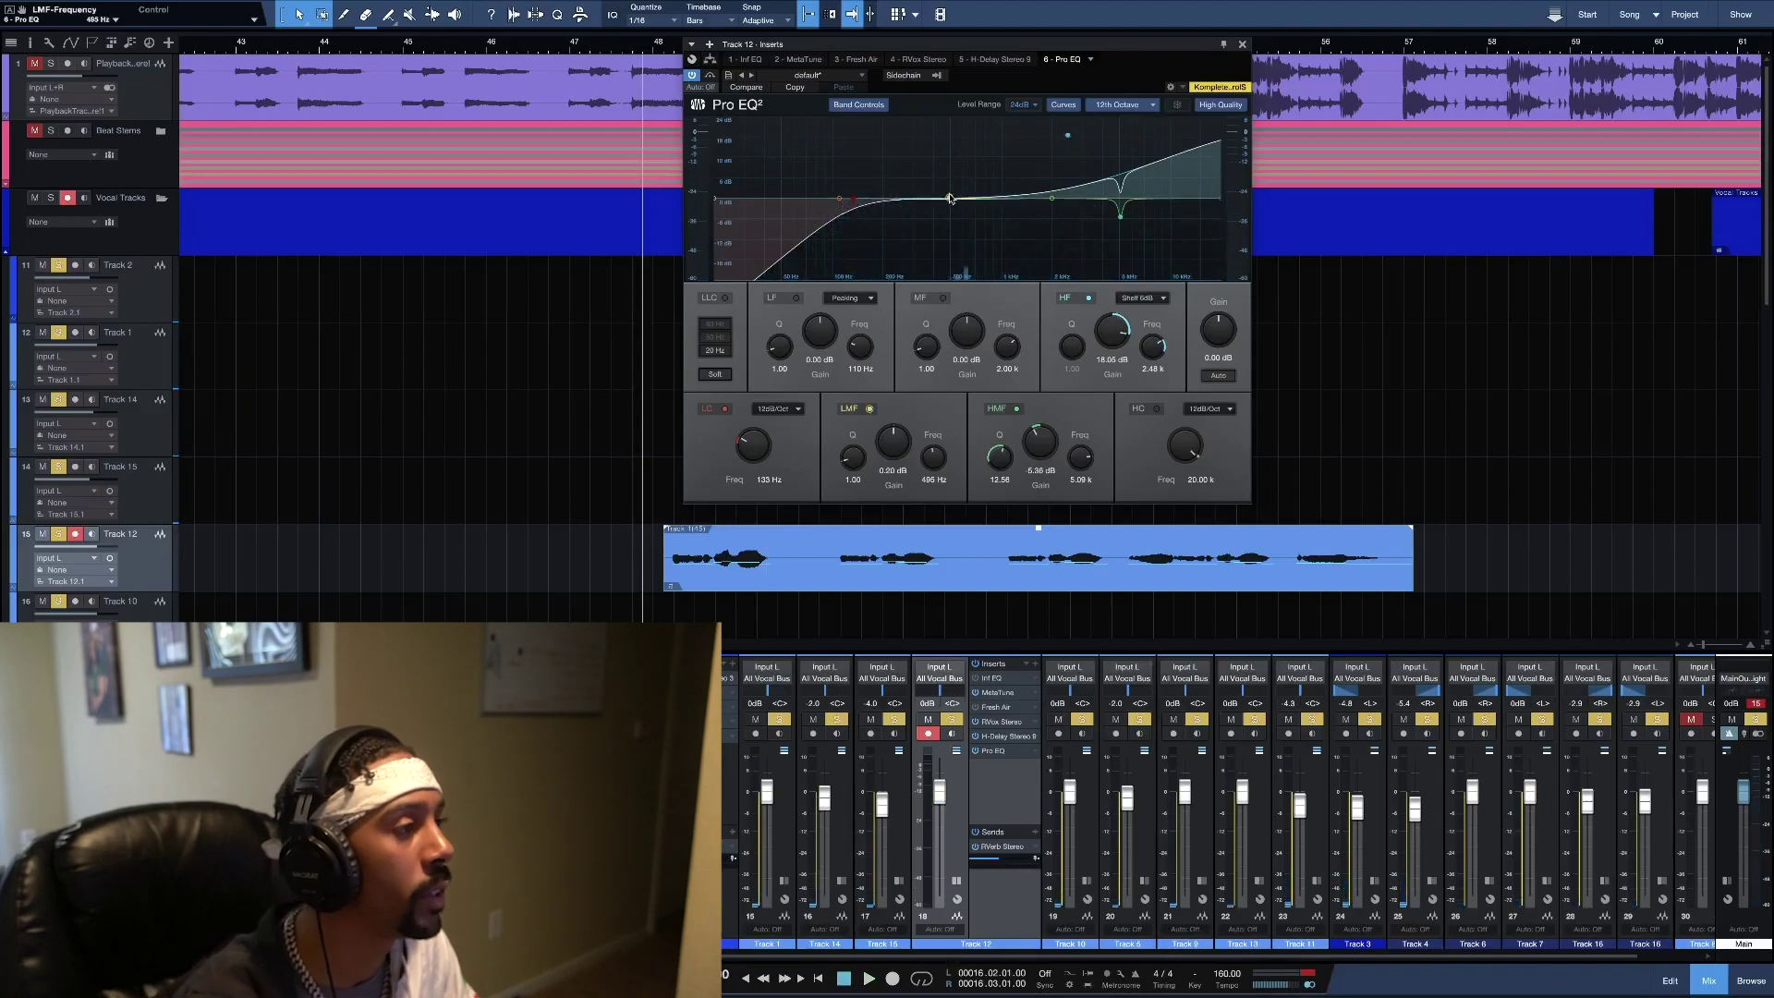
Boost the LMF band to about 11 dB, and turn it into a cut of about 7.5 dB at 398 Hz with Q 2.58
left_click_drag(950, 202, 946, 163)
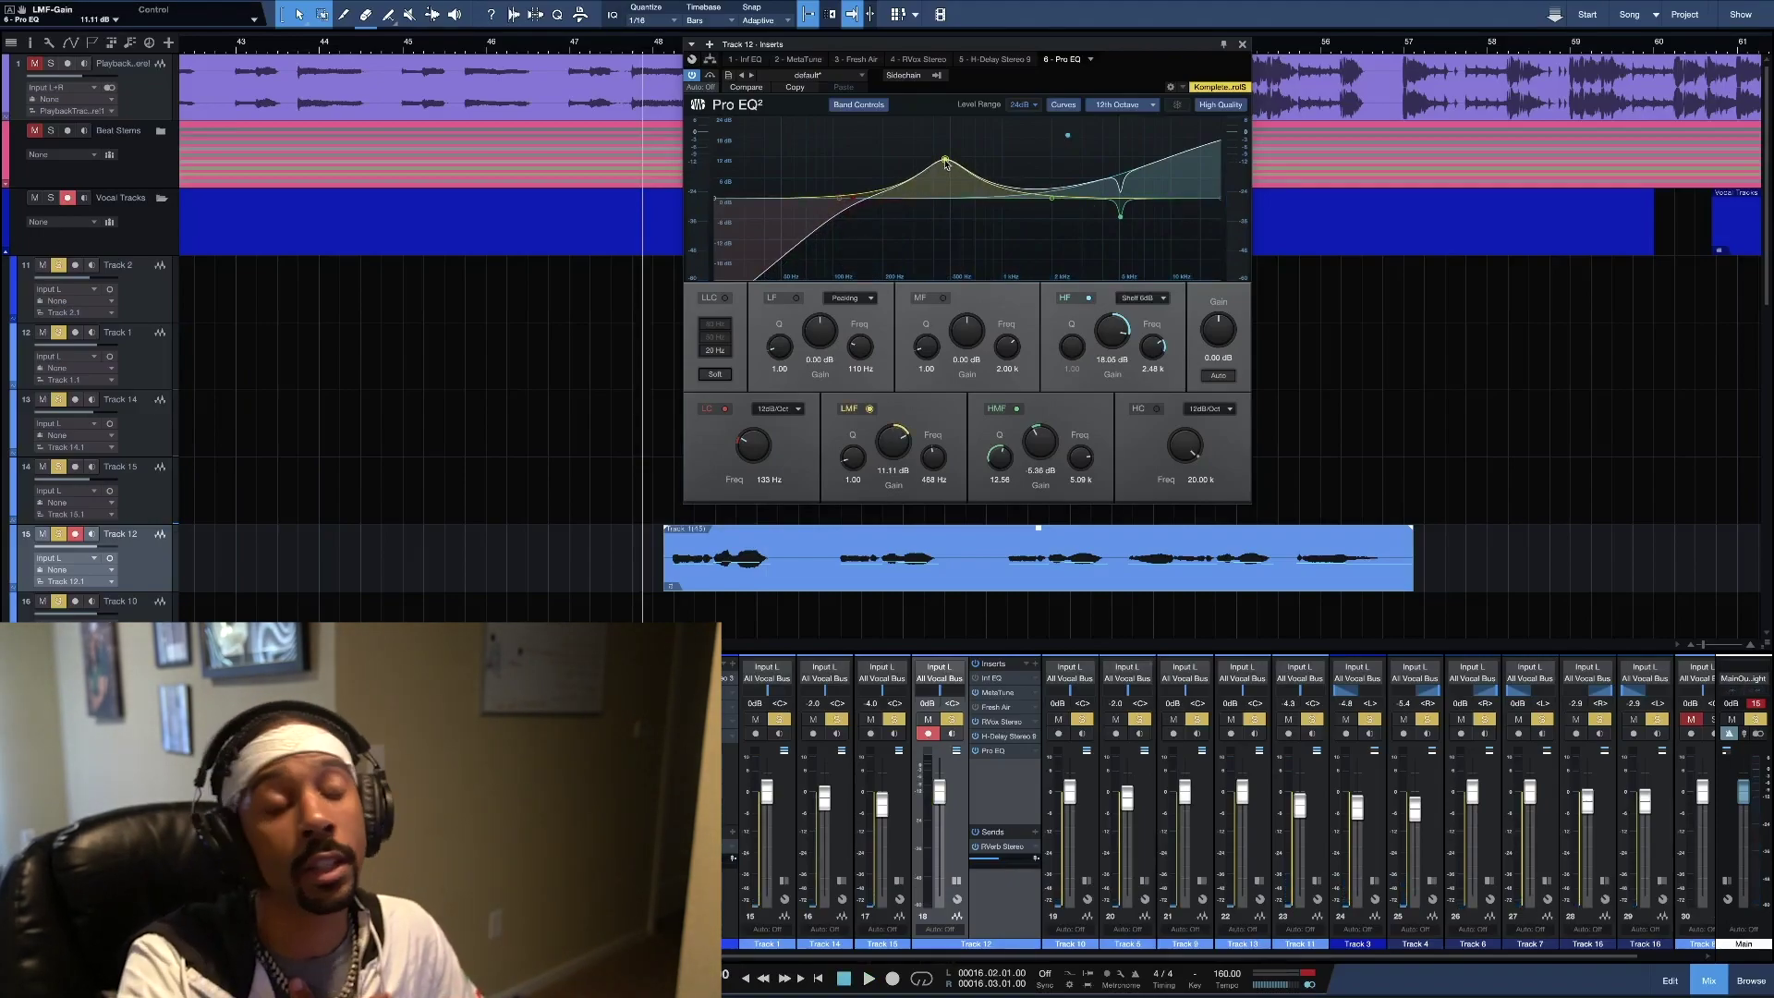
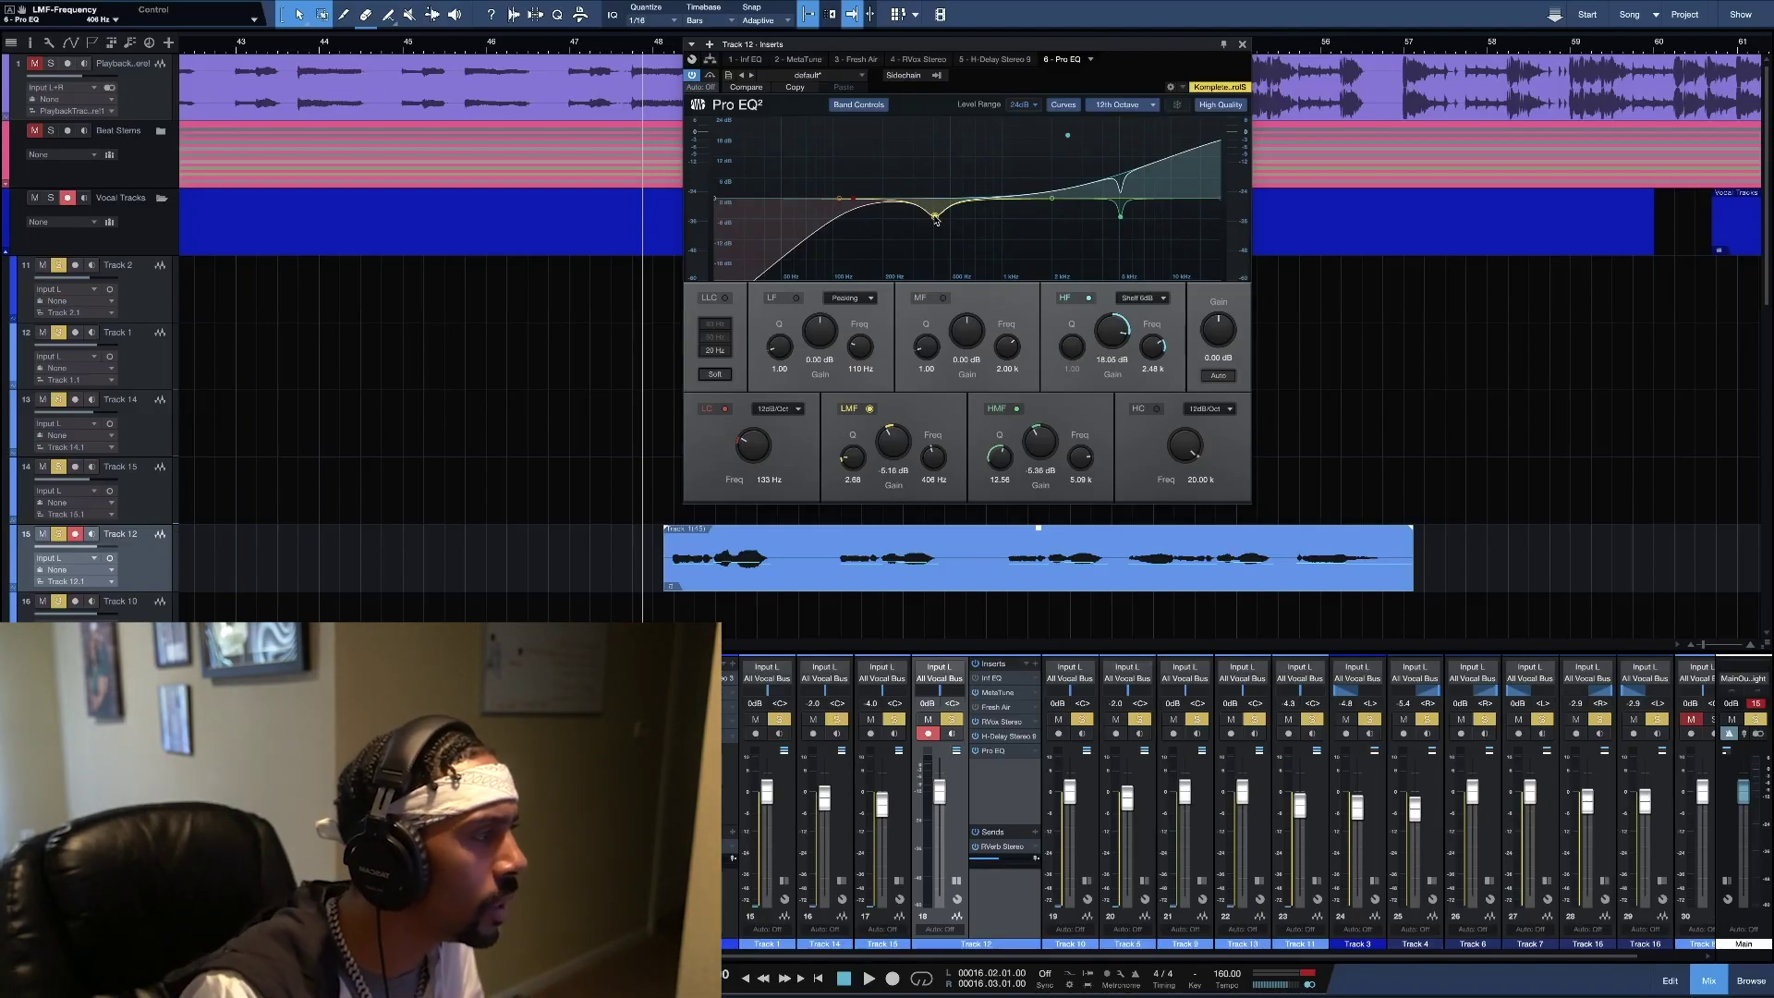
left_click_drag(936, 219, 937, 219)
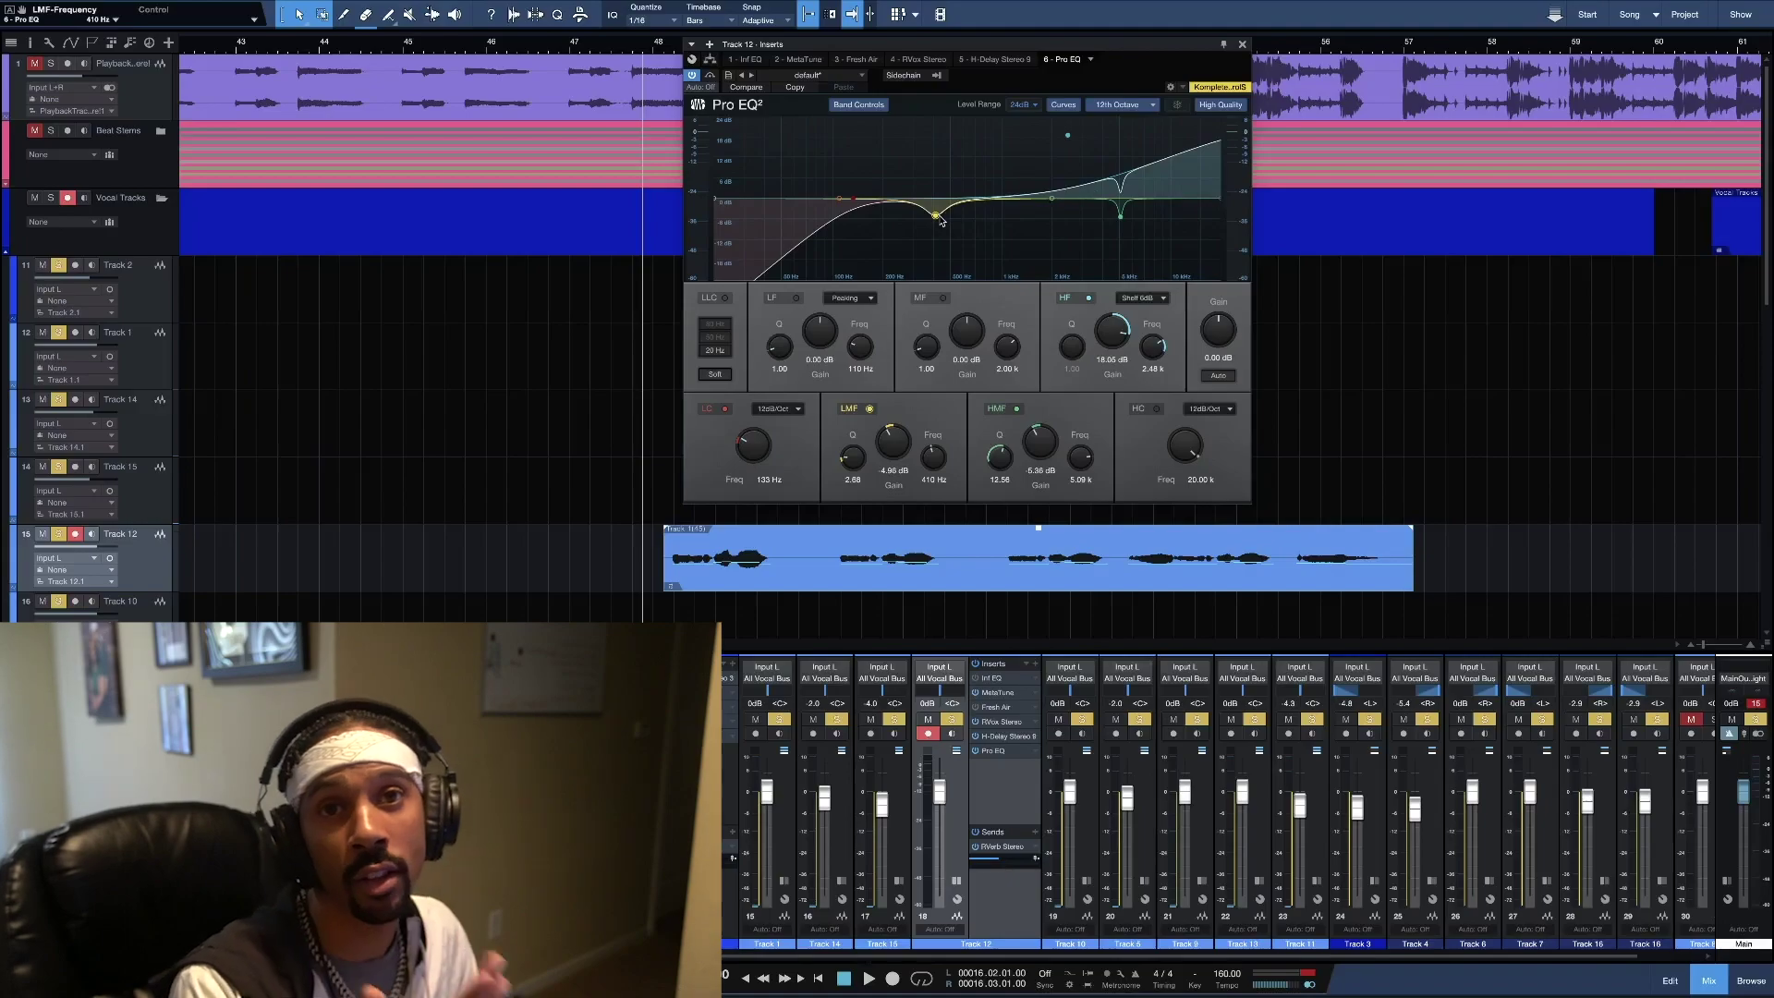
key("space")
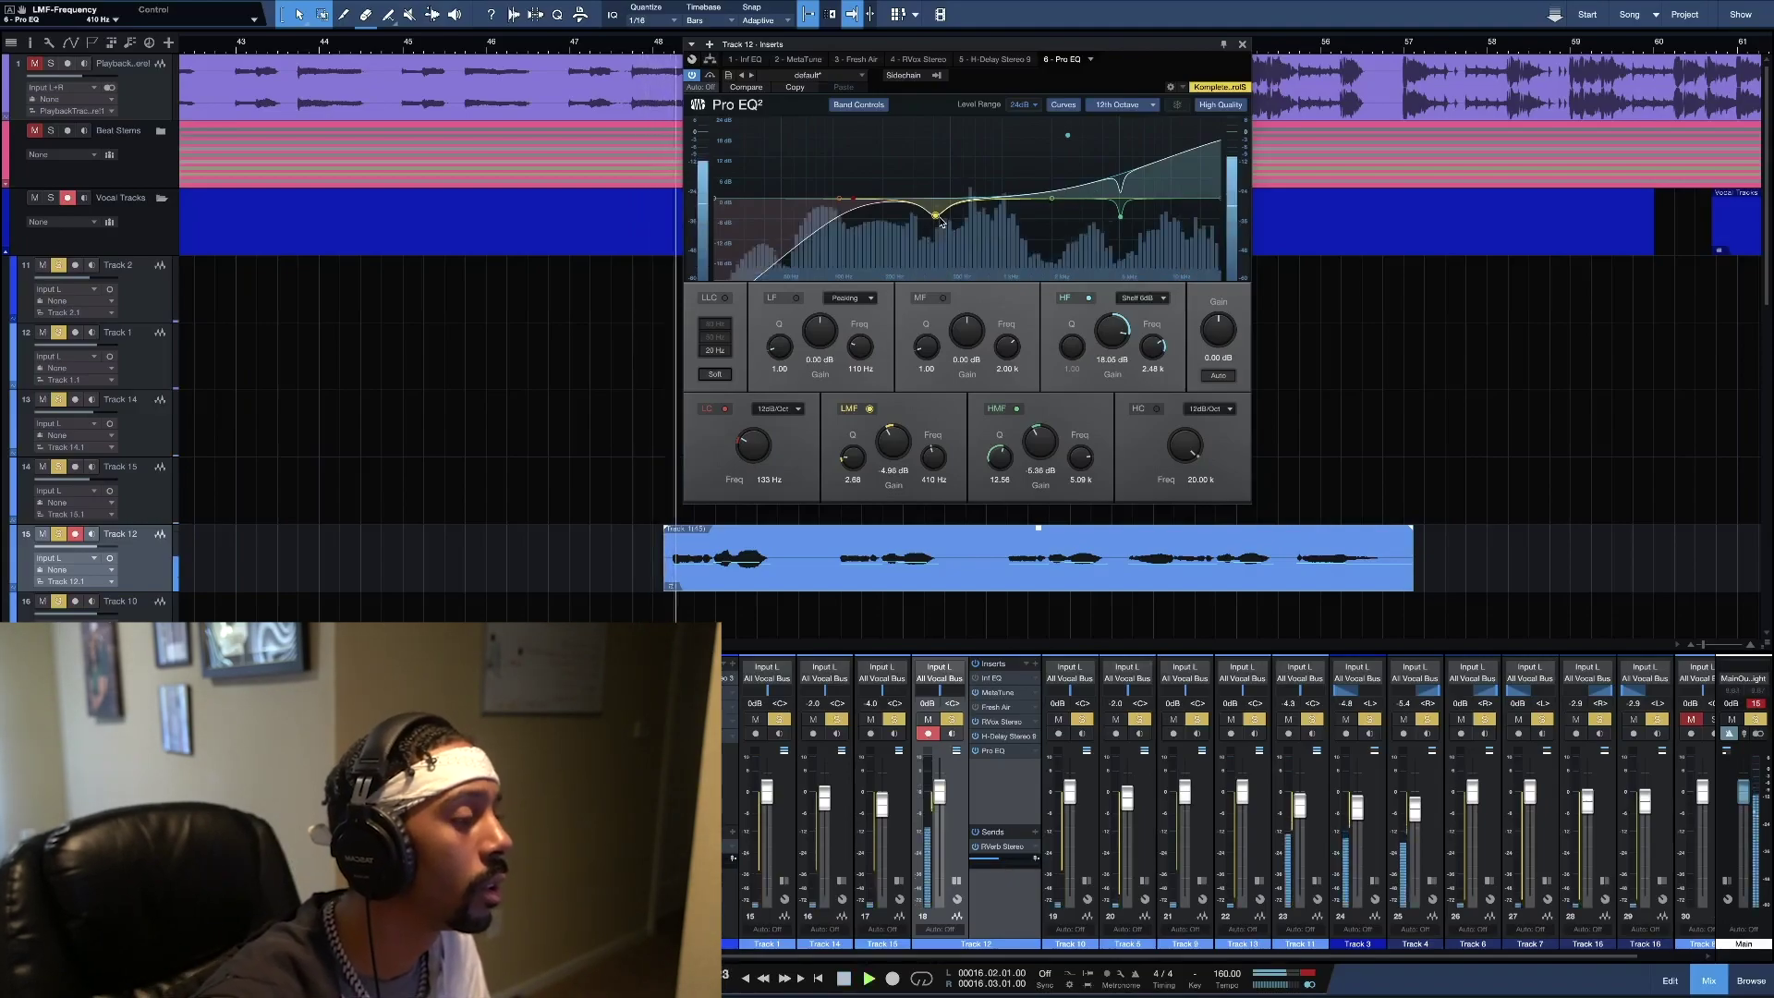
left_click_drag(936, 220, 935, 230)
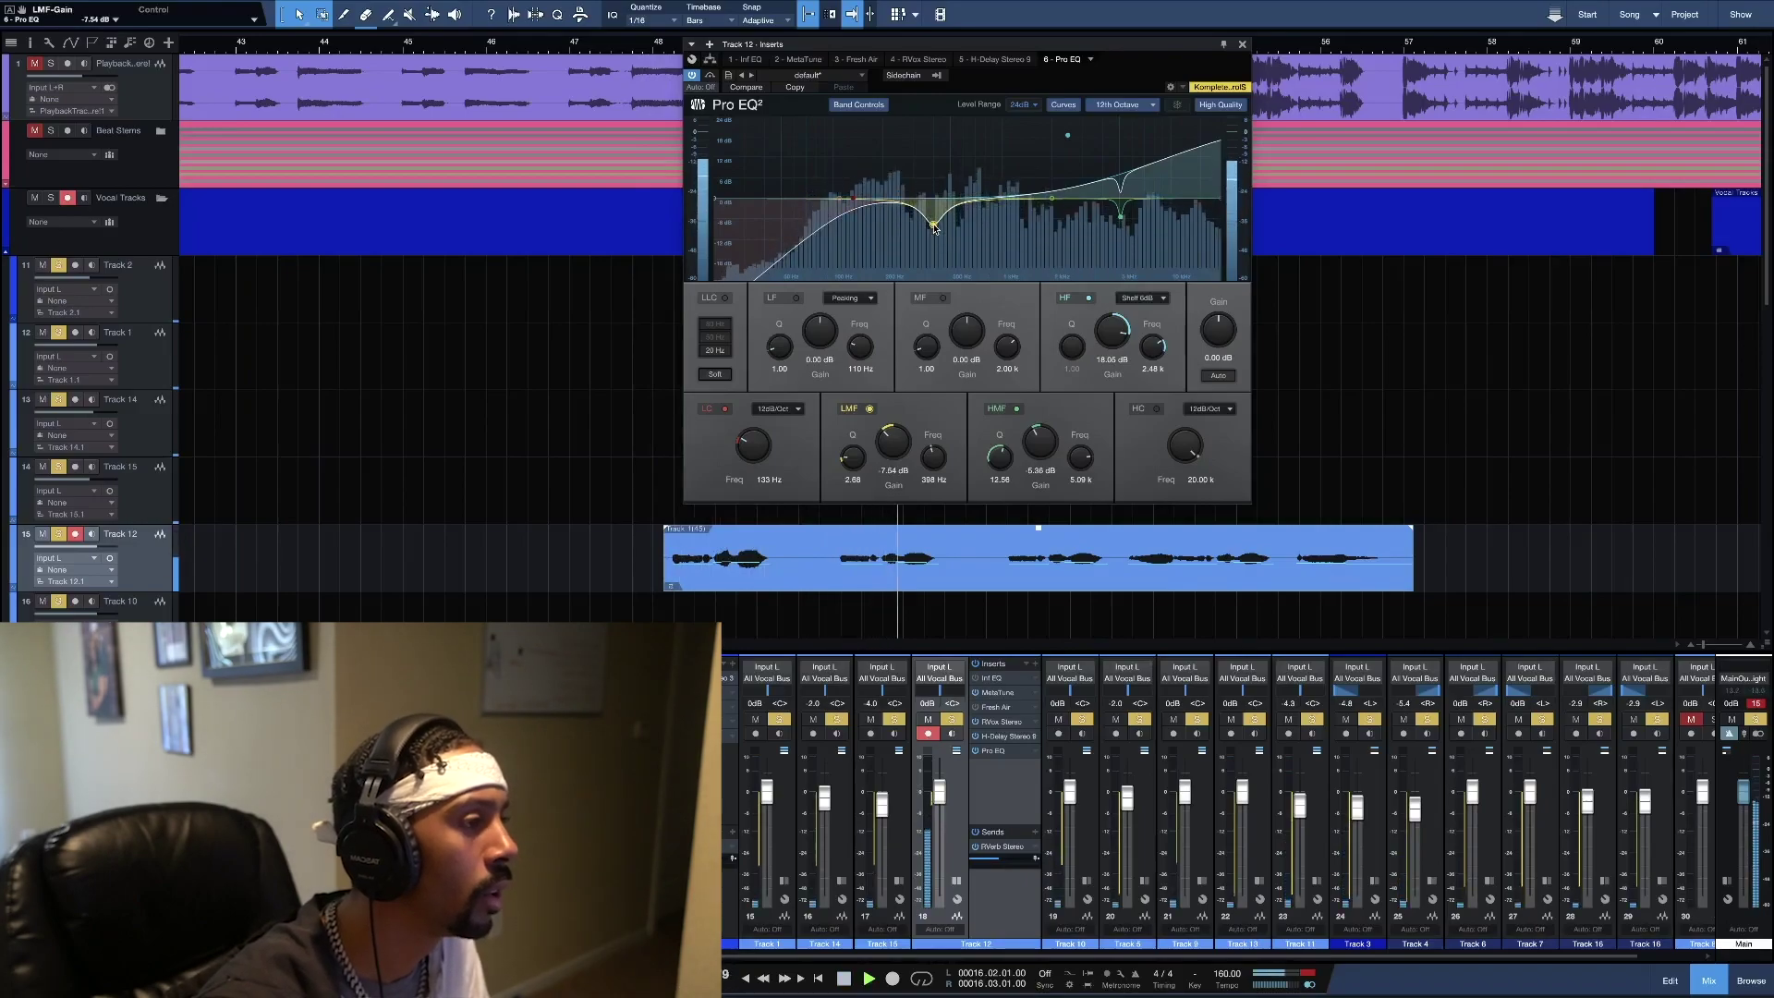
Raise the low cut to about 144 Hz, and cut the LF band by about 5.2 dB at 87 Hz
left_click_drag(859, 205, 859, 204)
key("space")
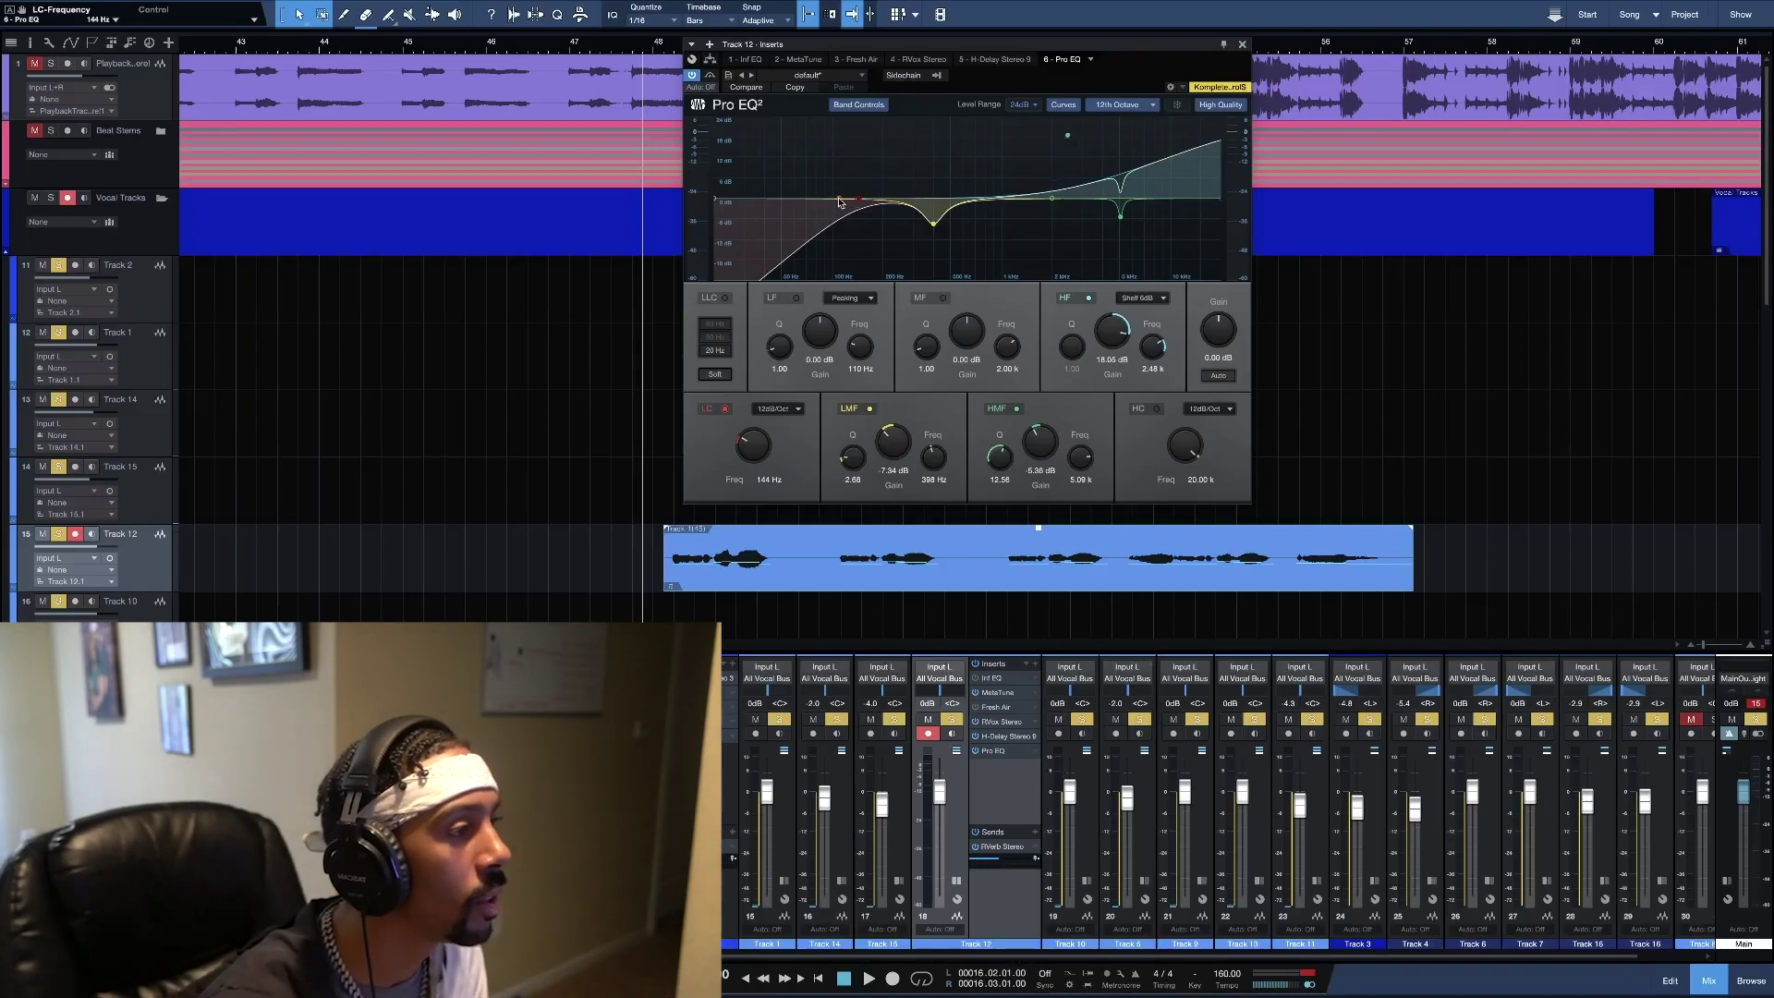
left_click_drag(837, 206, 829, 215)
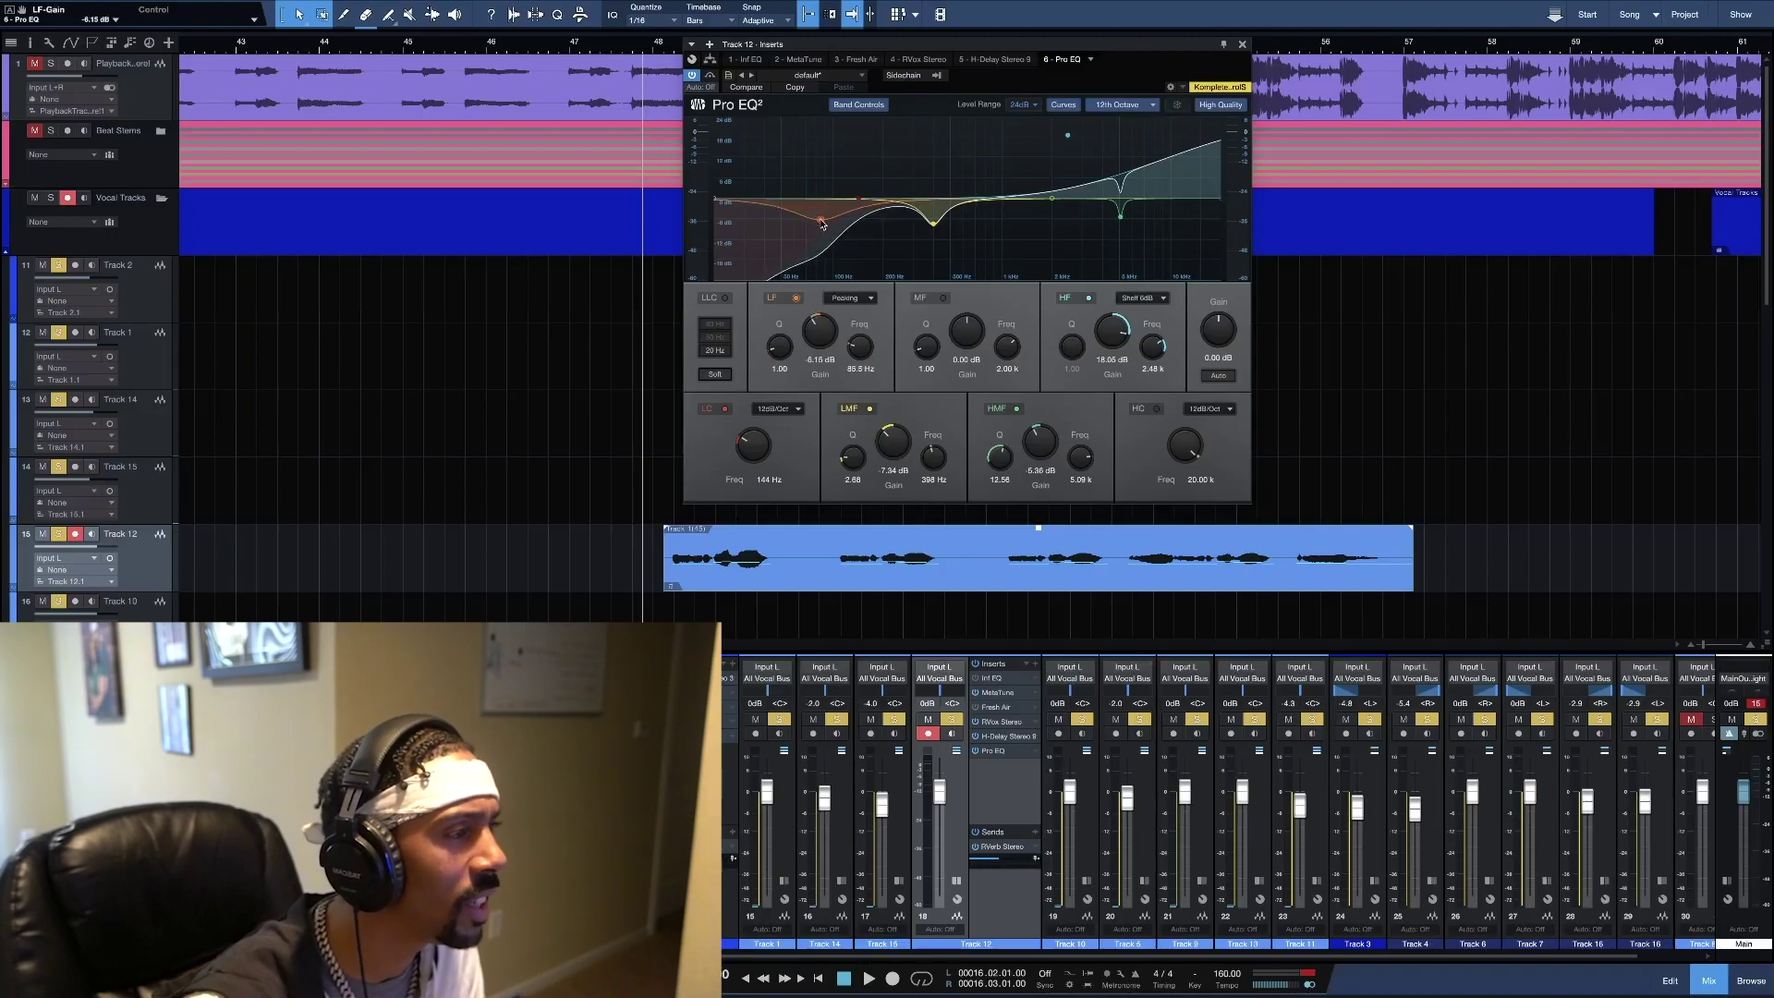
left_click_drag(823, 223, 823, 215)
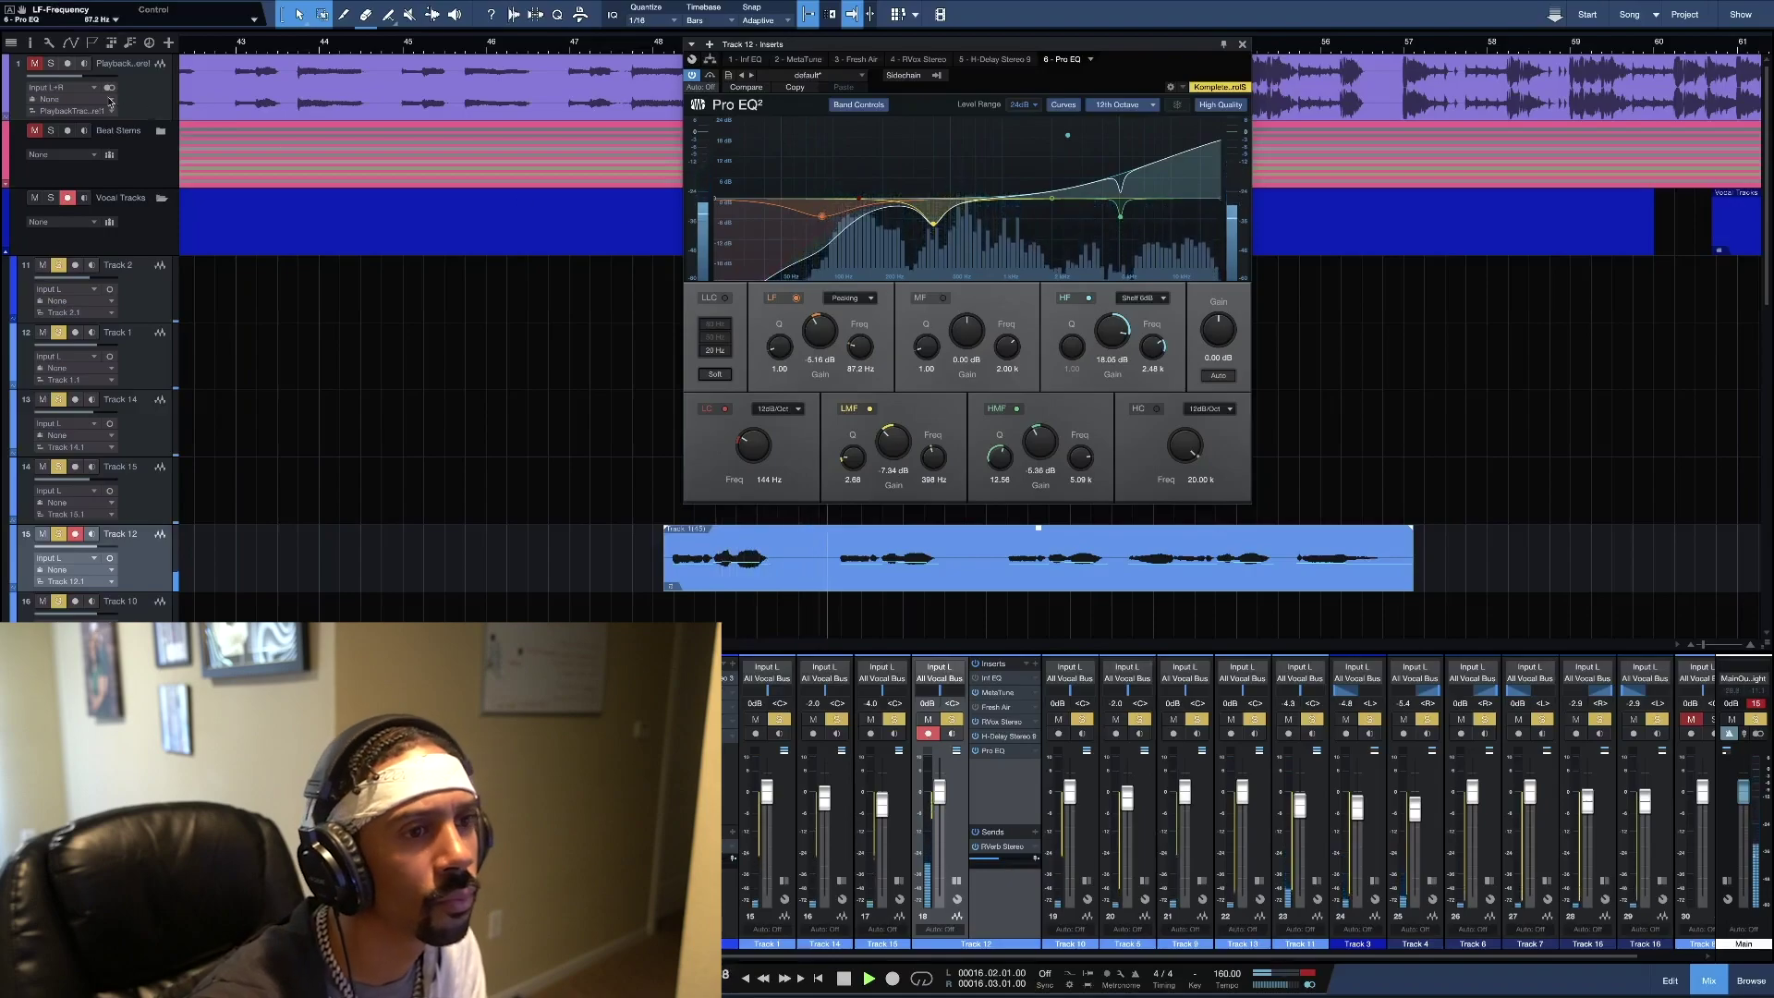
Unmute the playback track, and set the EQ's global gain to about 1.9 dB and its LF cut to about 0.6 dB
left_click(35, 65)
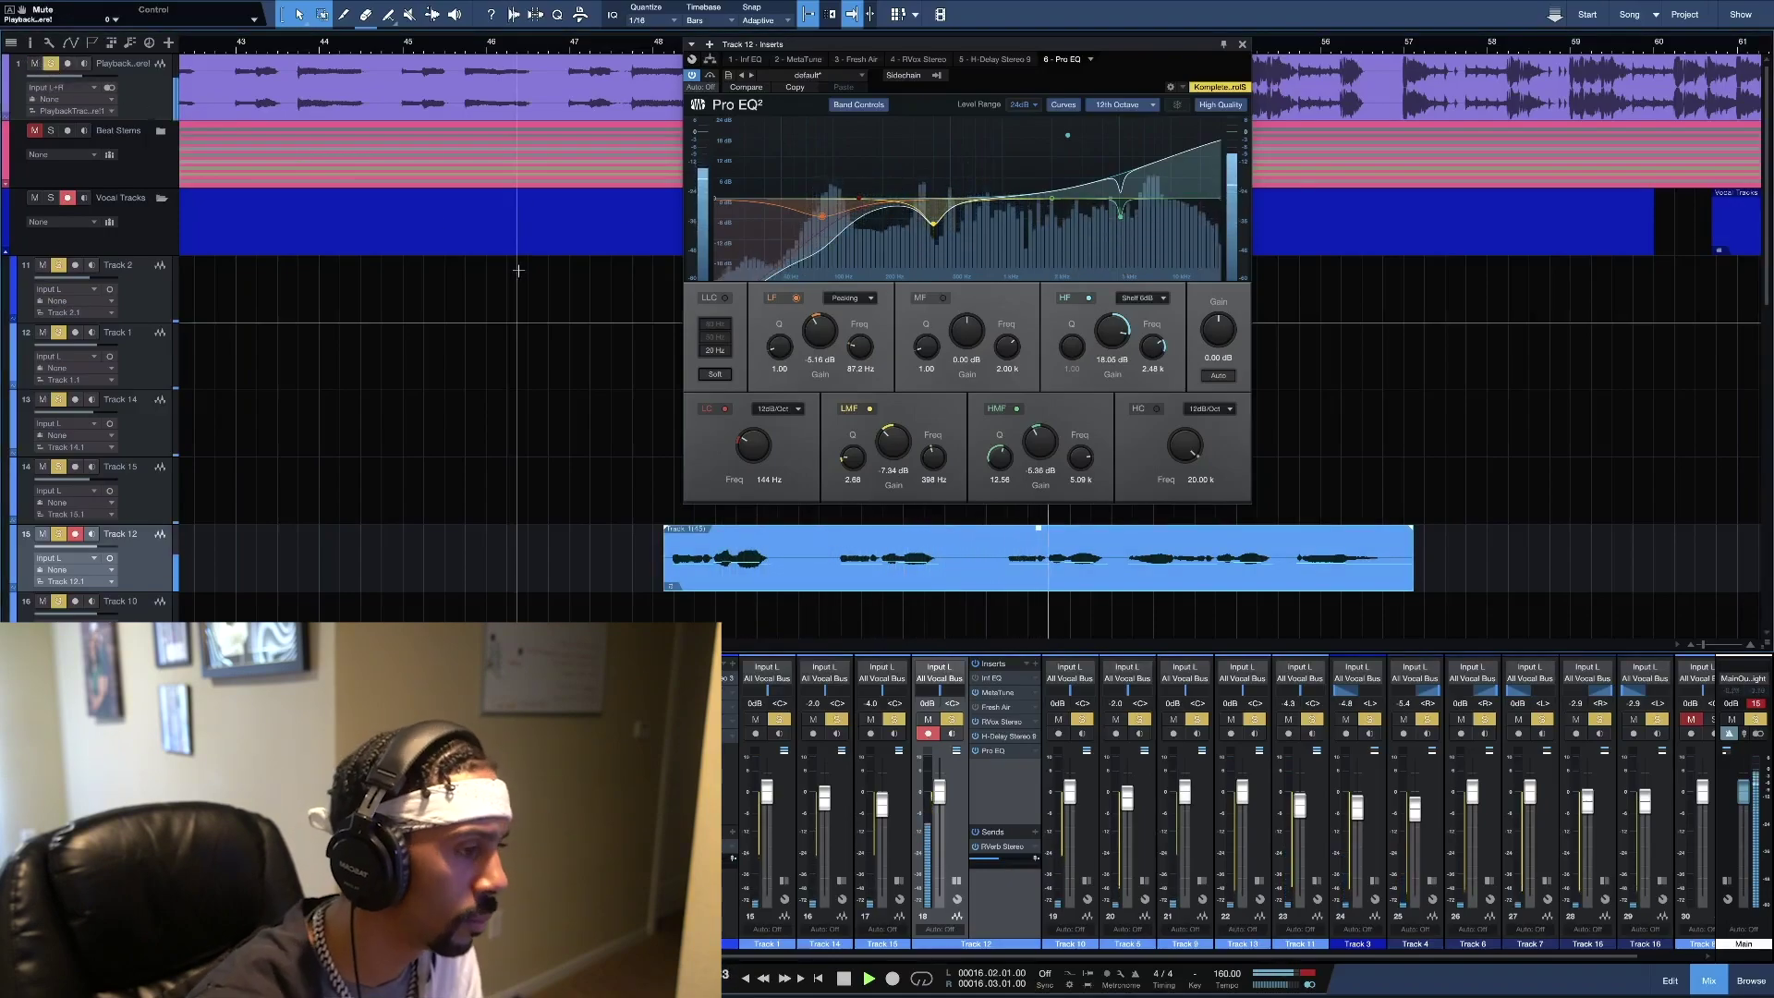
left_click_drag(1219, 336, 1222, 332)
key("space")
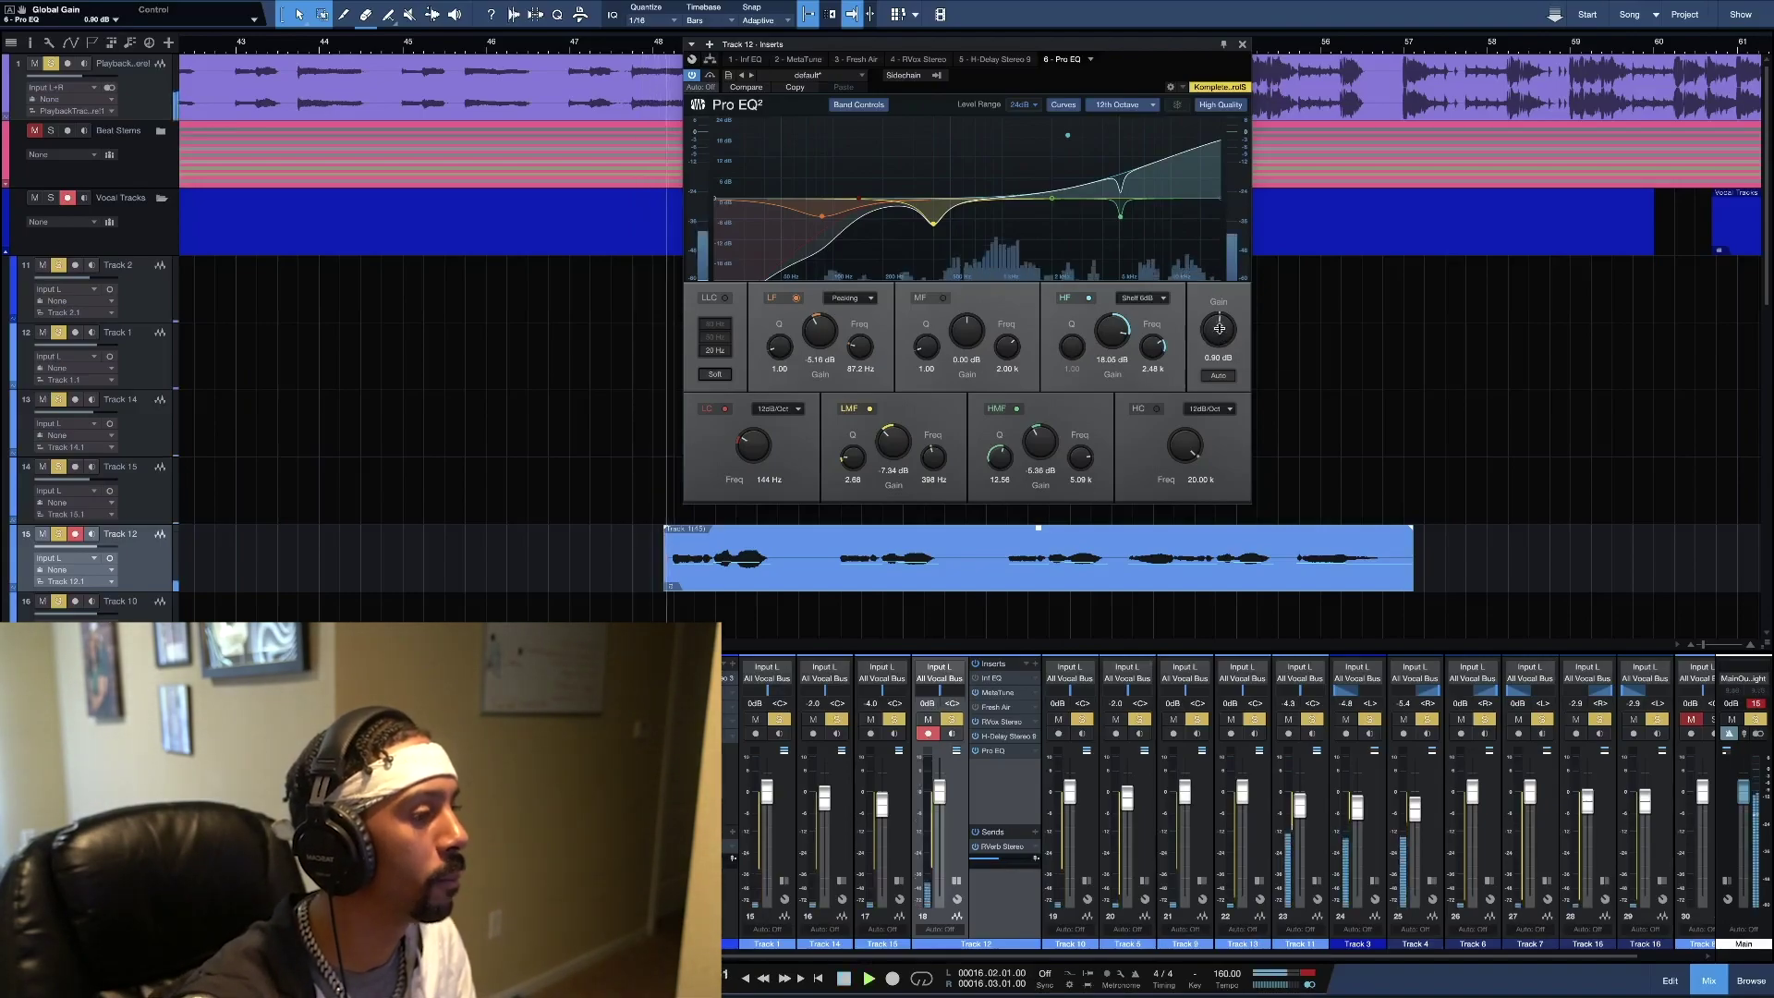
left_click_drag(1220, 336, 1220, 324)
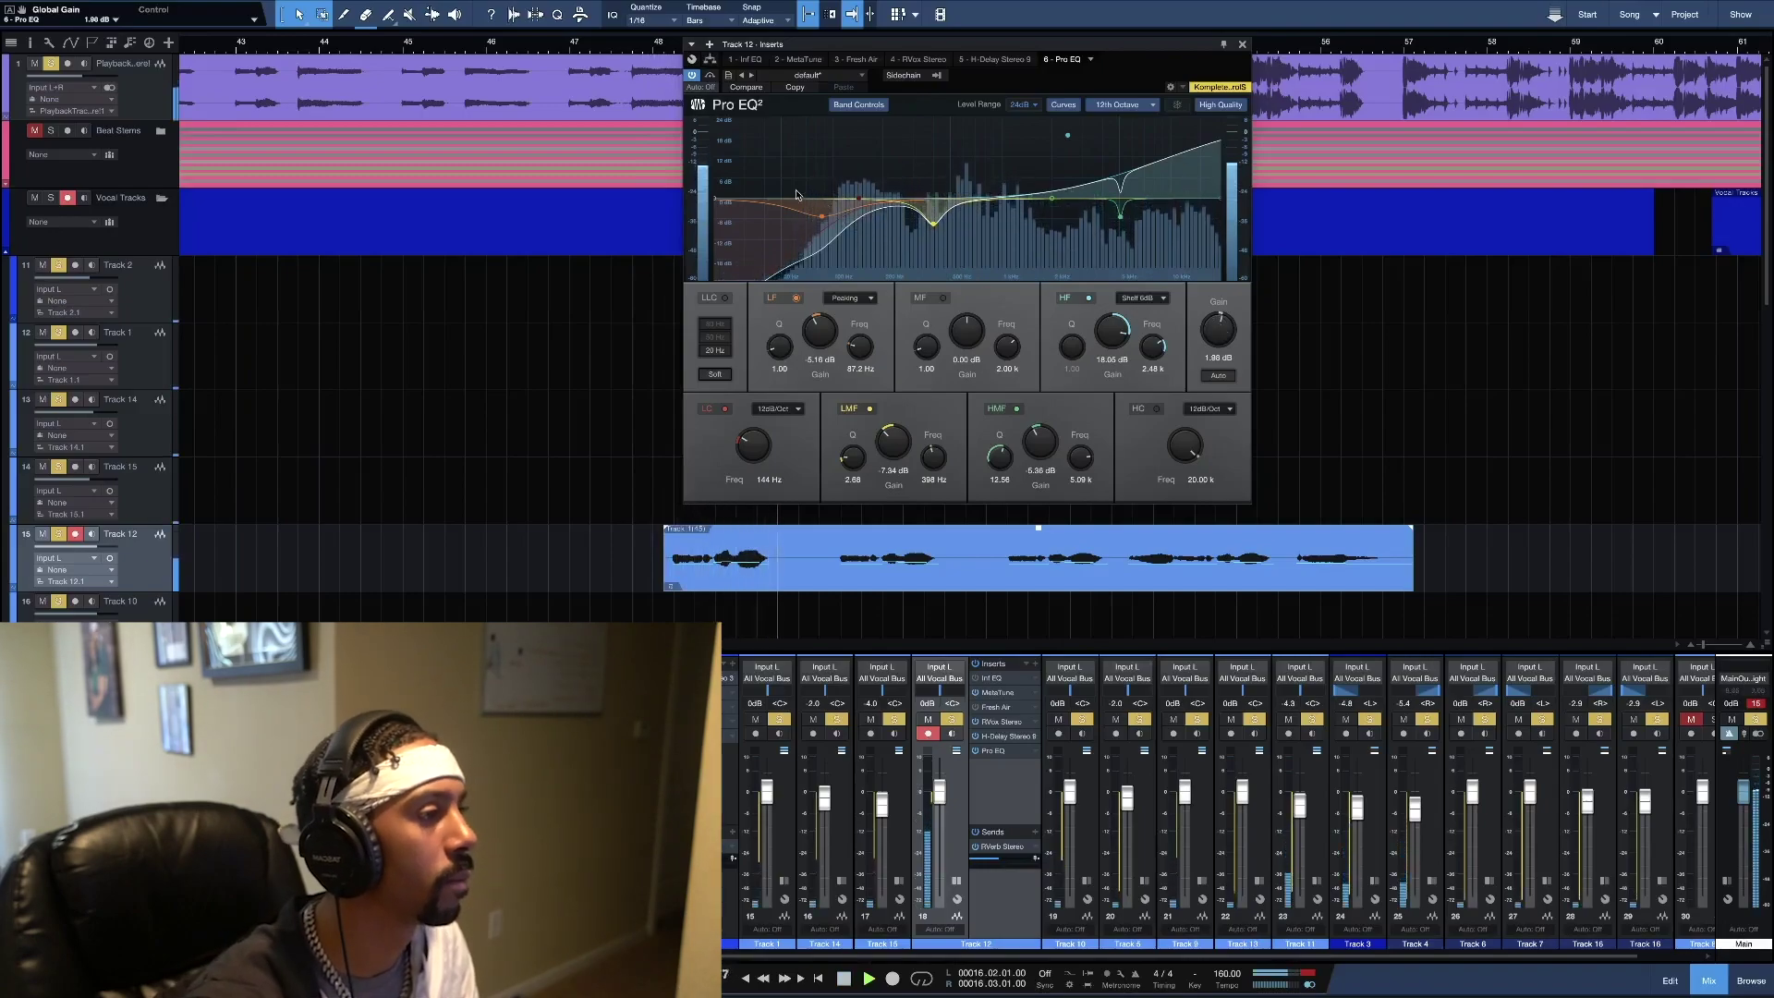
left_click_drag(821, 215, 826, 204)
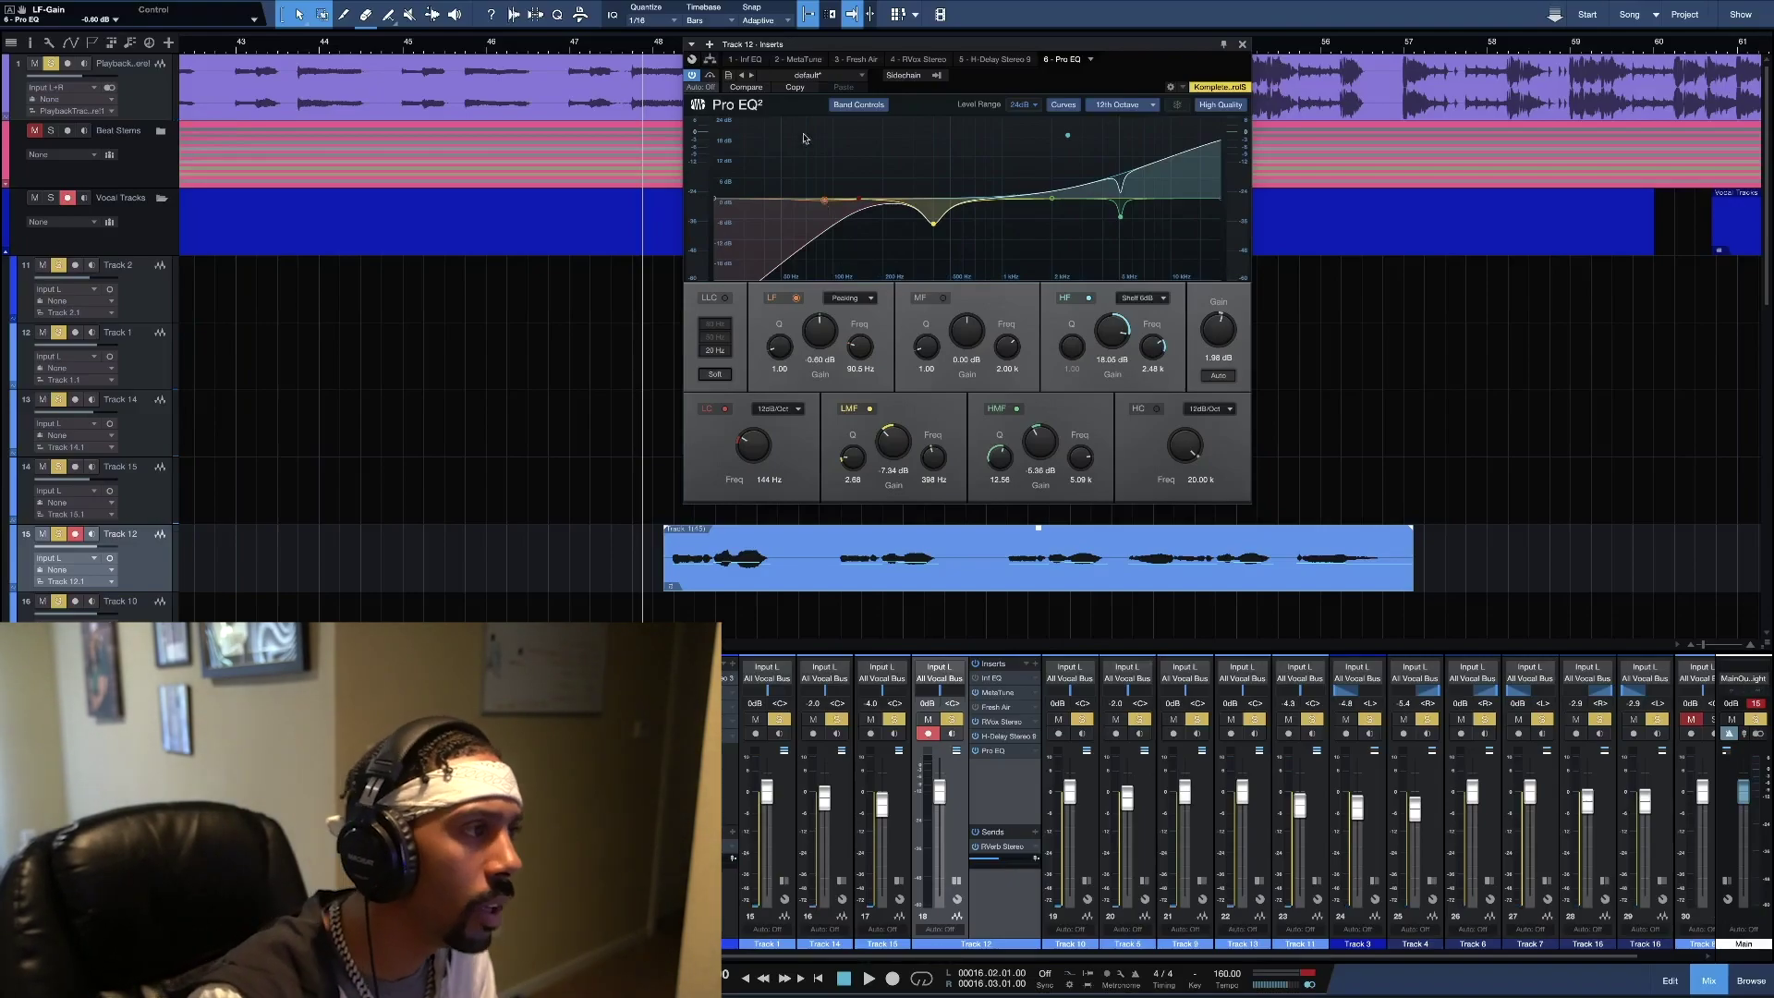
Reset the Pro EQ to the default preset and remove it from Track 12's inserts
left_click(817, 78)
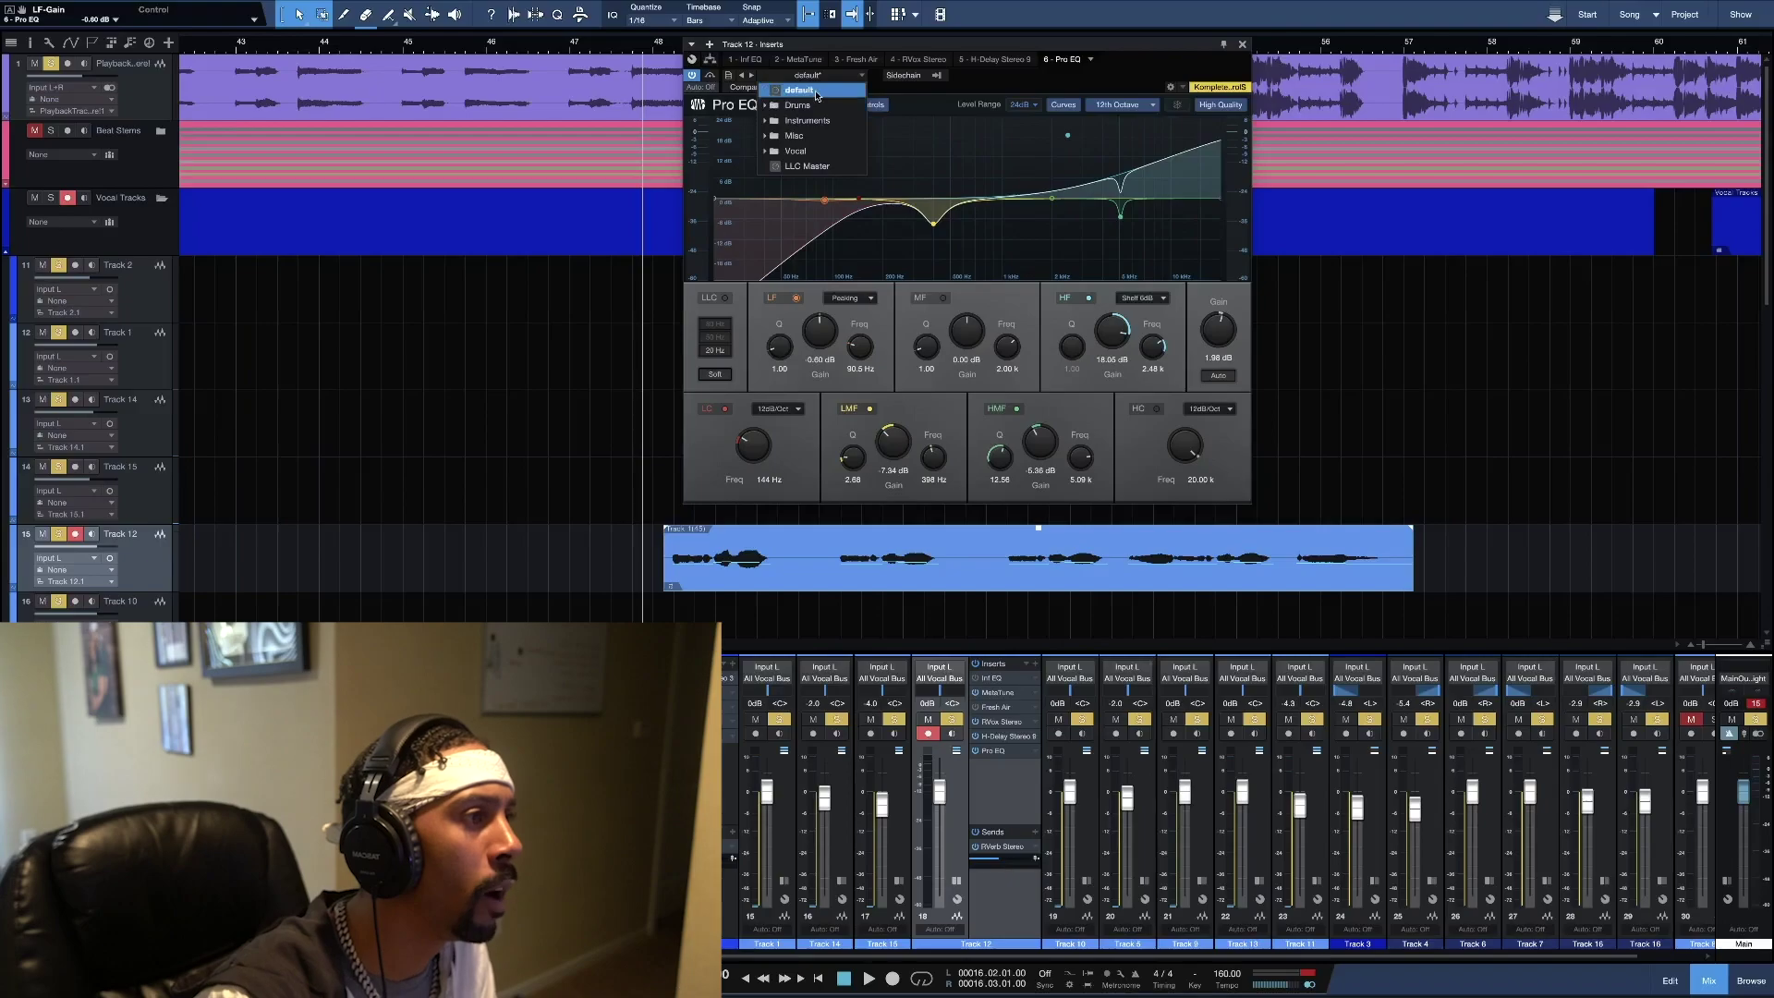
left_click(818, 91)
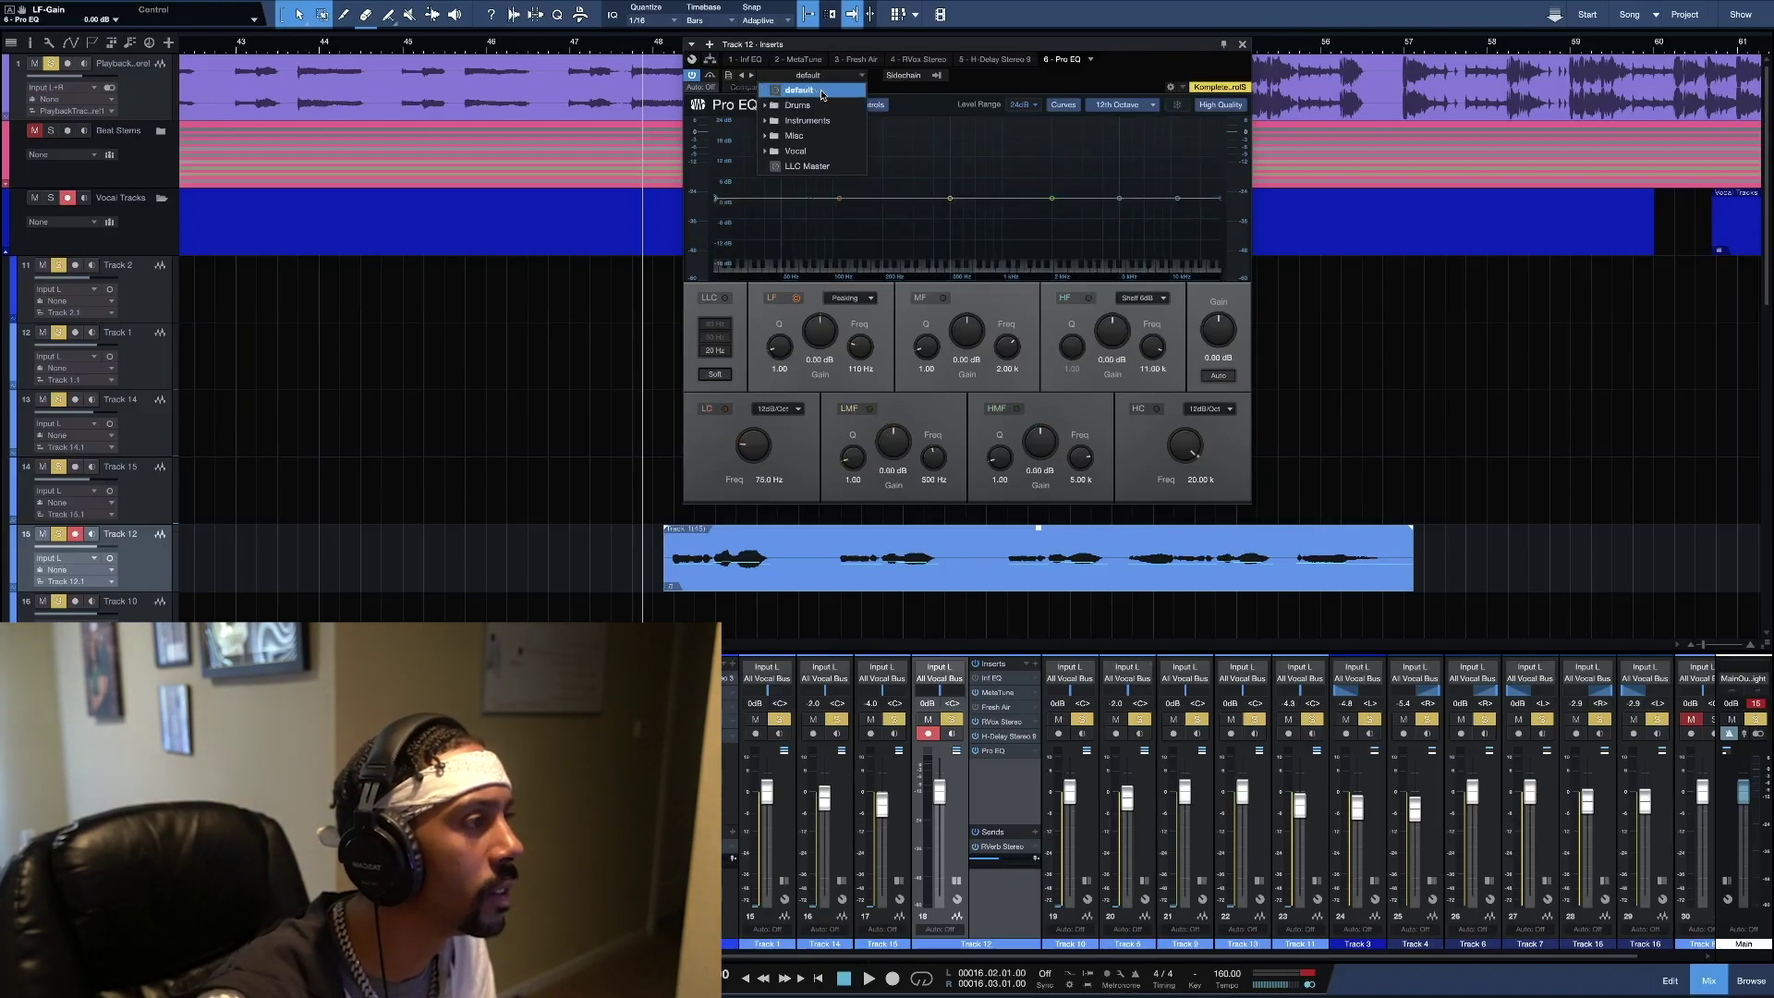
left_click(1090, 60)
left_click(1100, 159)
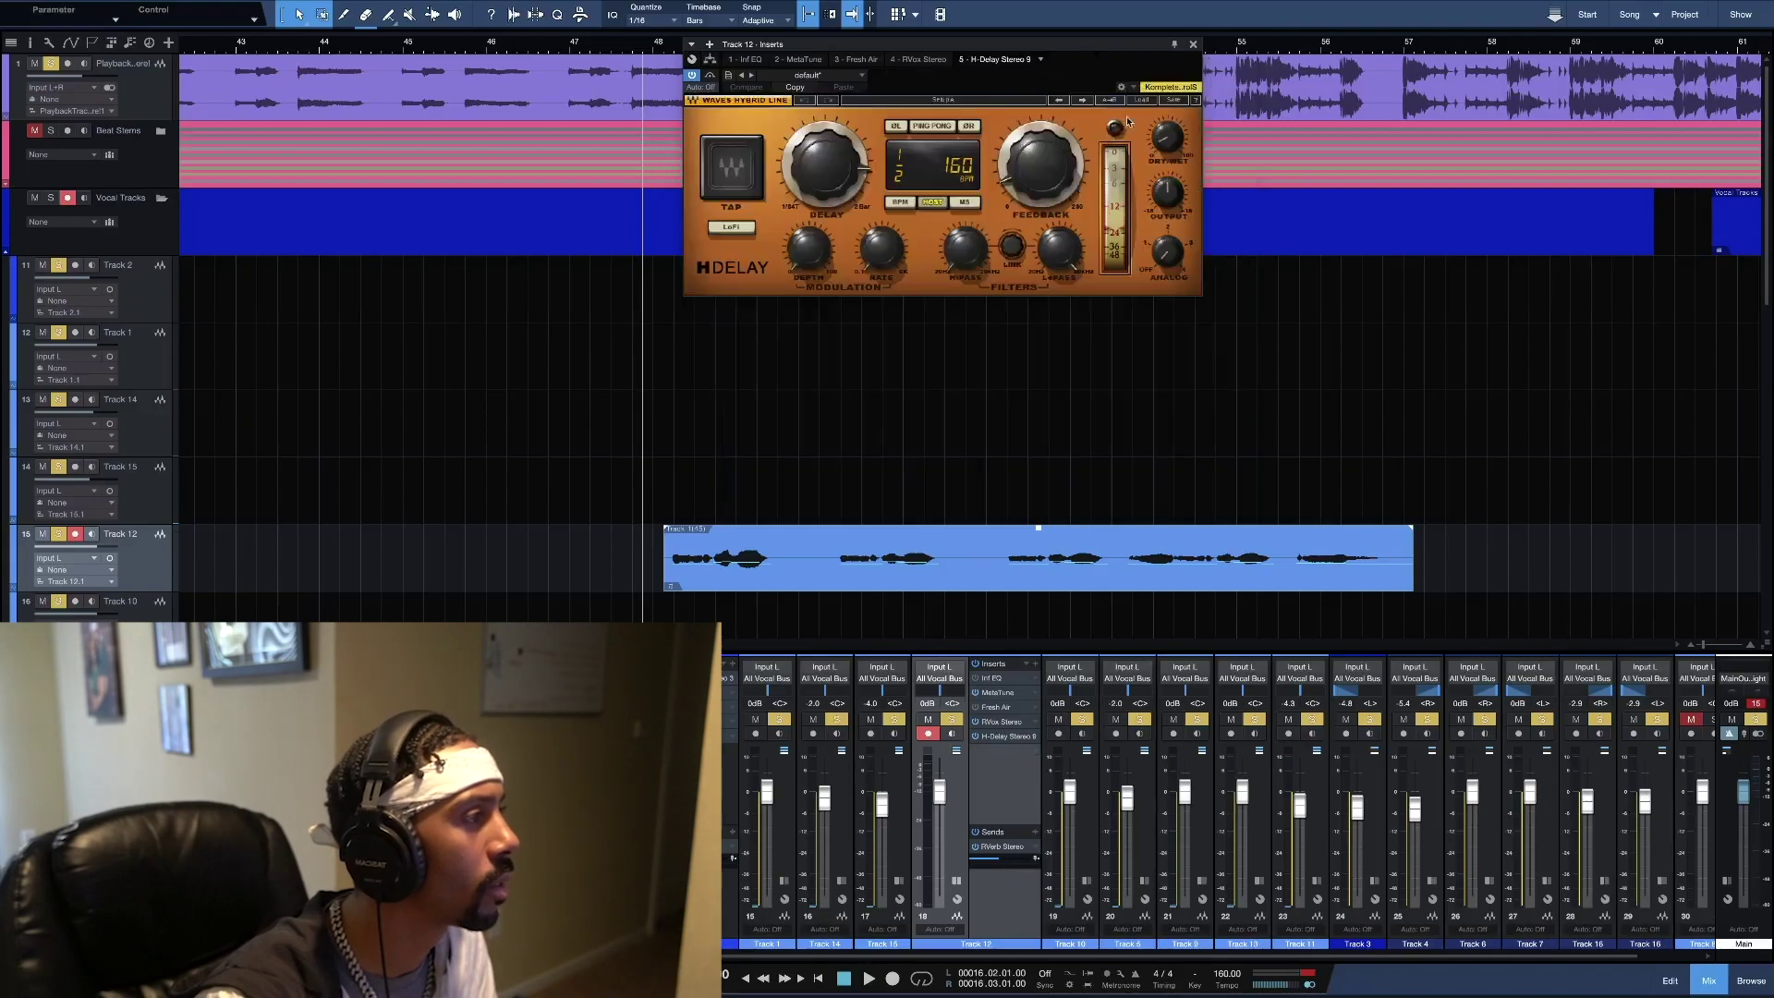
left_click(1193, 45)
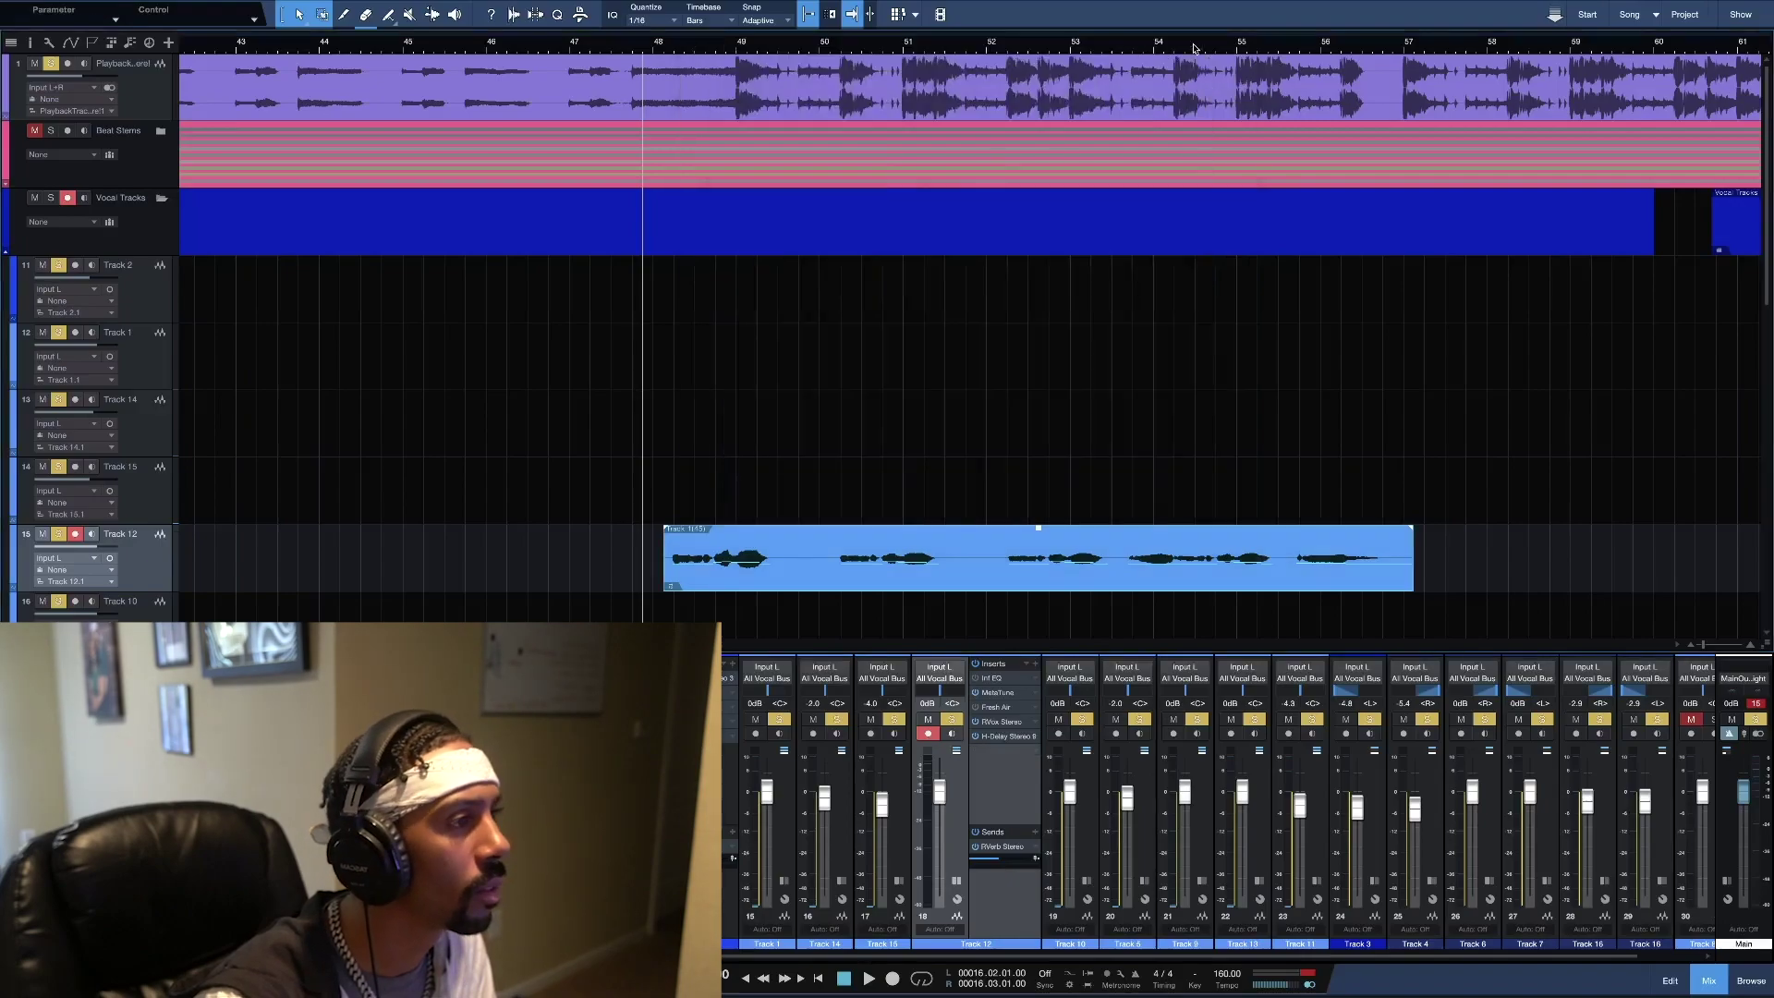
Examine Track 12's Infinity EQ and Fresh Air settings, and the Infinity EQ spectrum during playback
left_click(1005, 682)
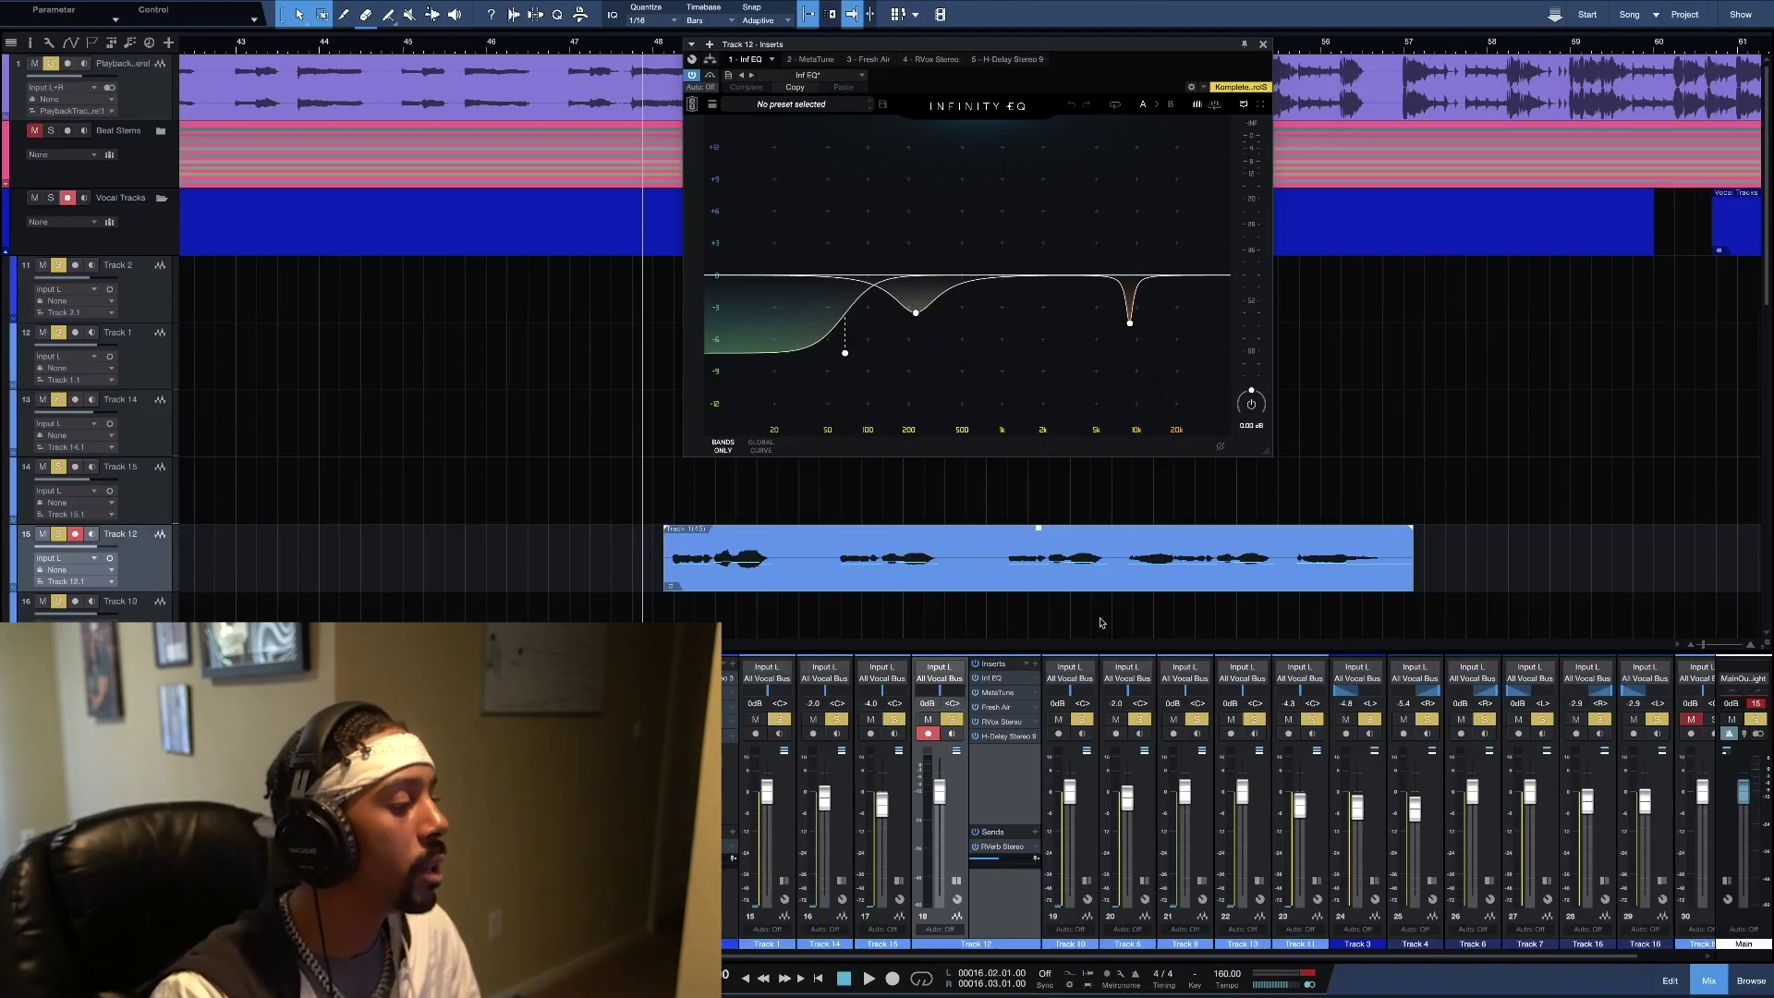
left_click(998, 707)
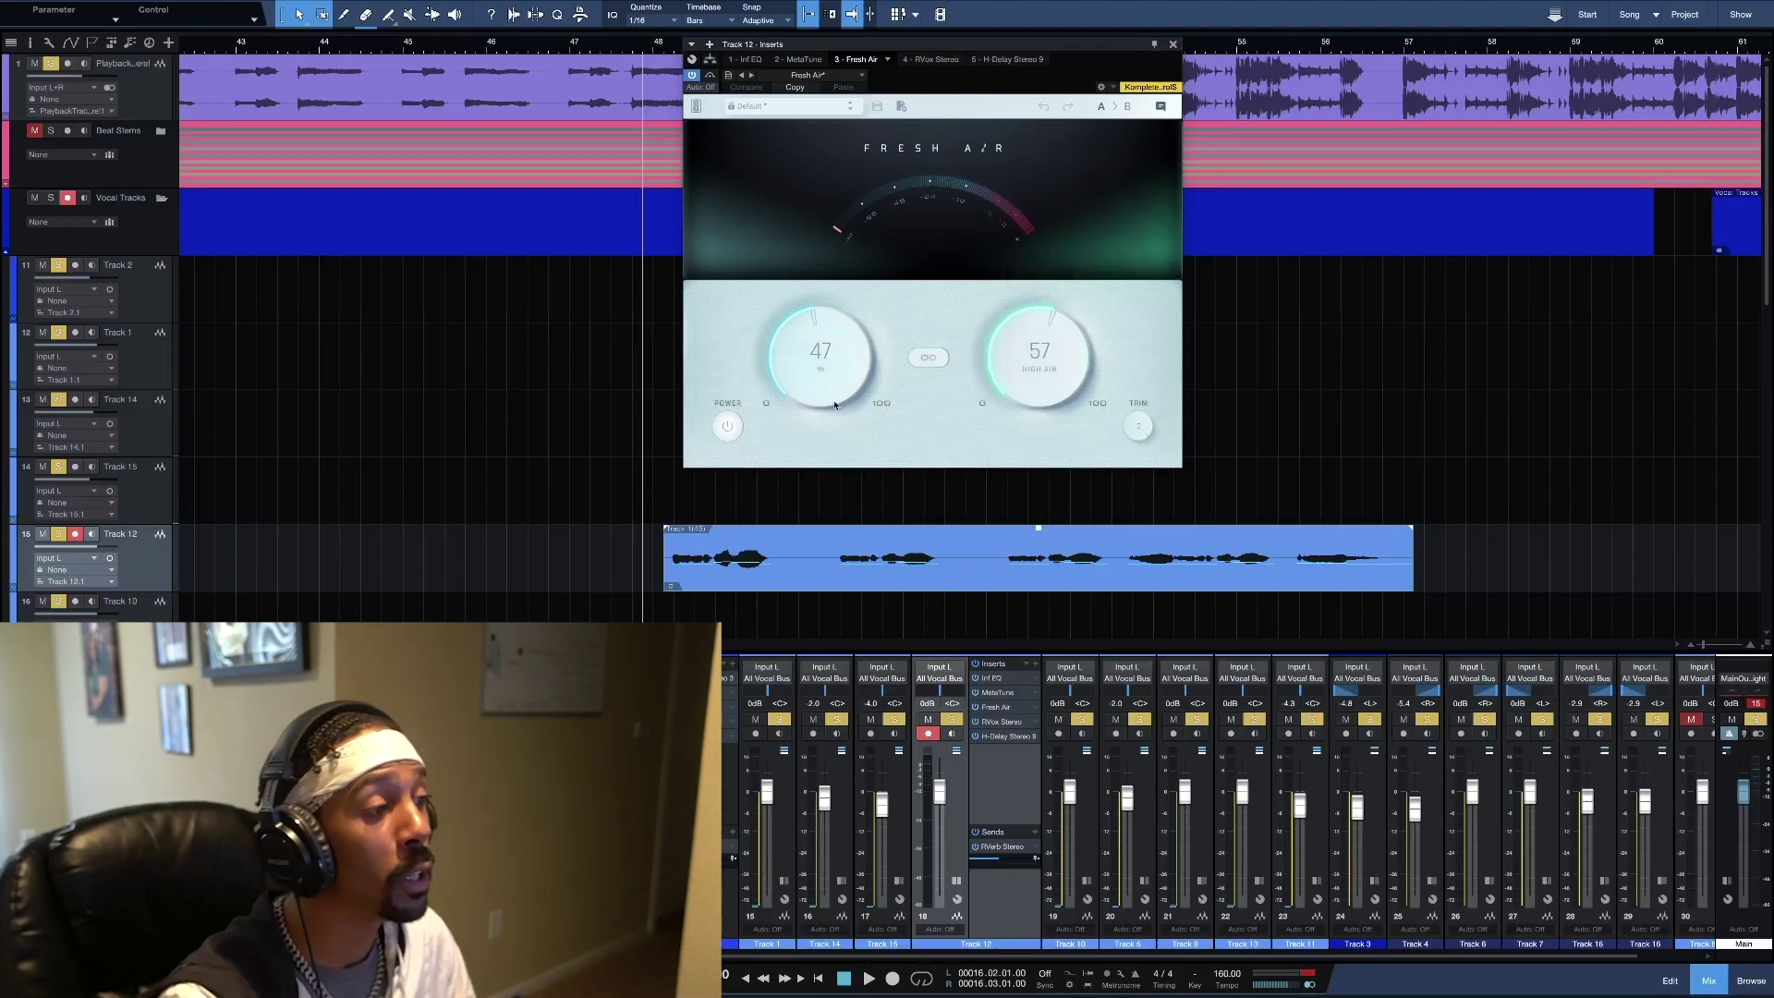
left_click(1171, 47)
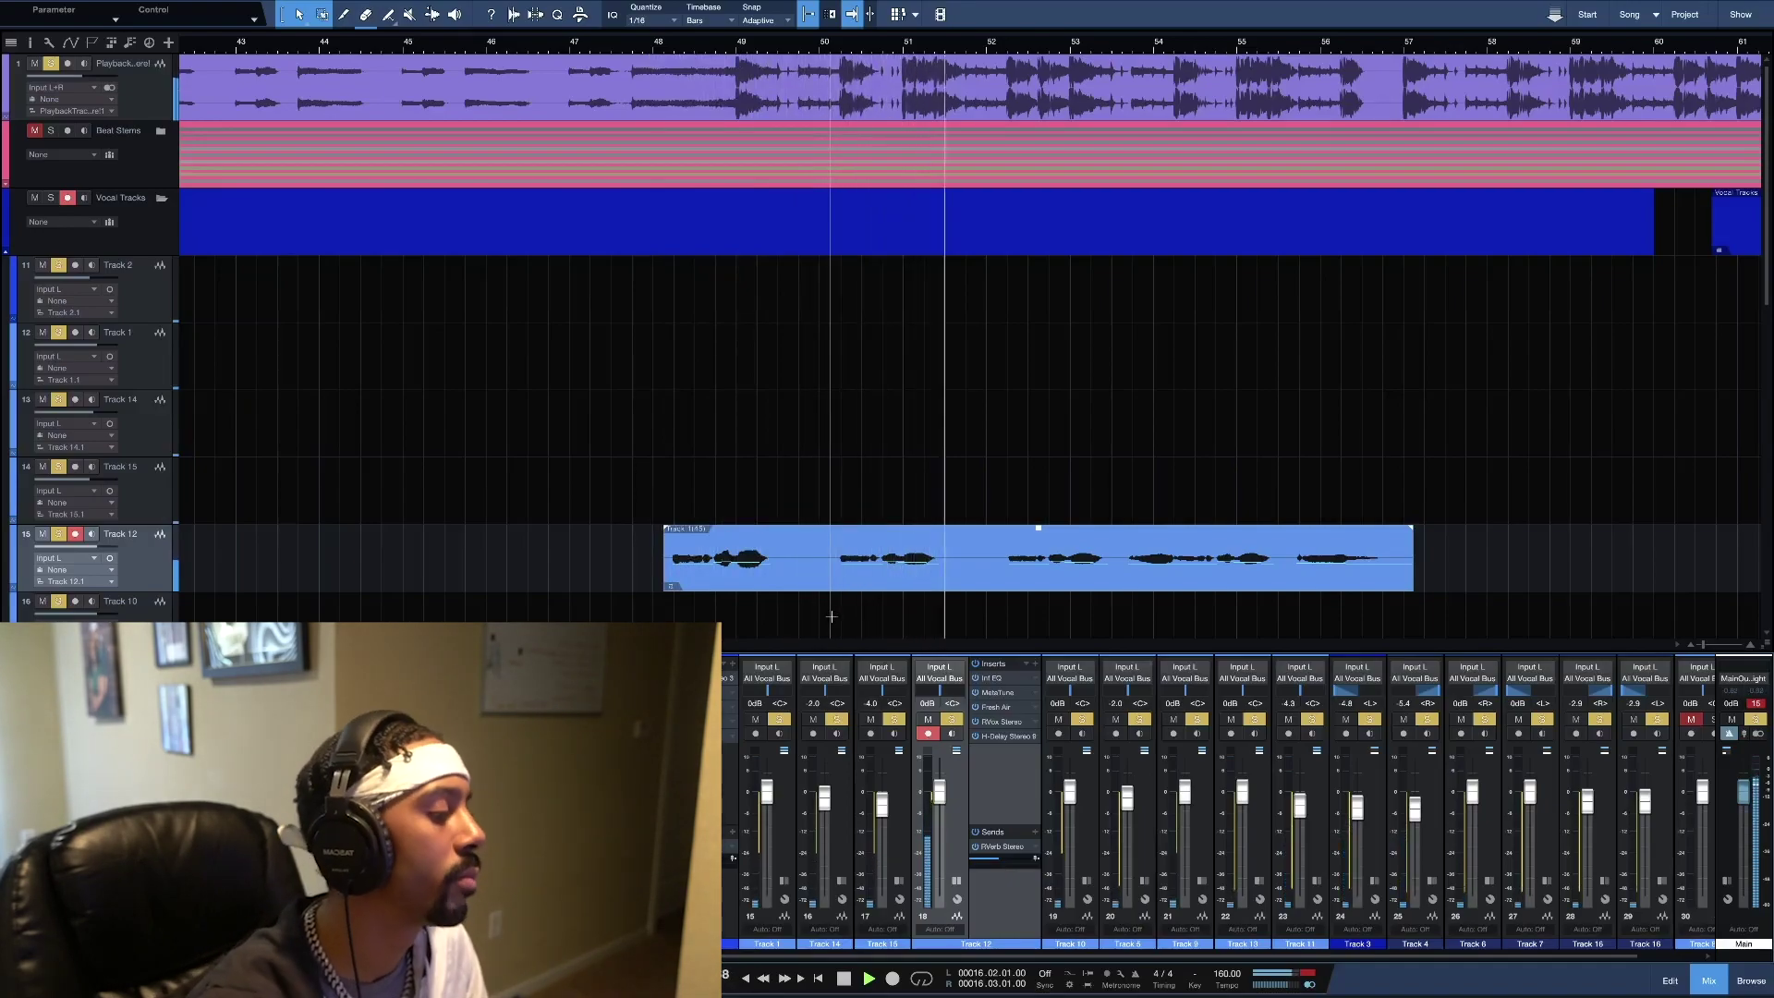
left_click(991, 677)
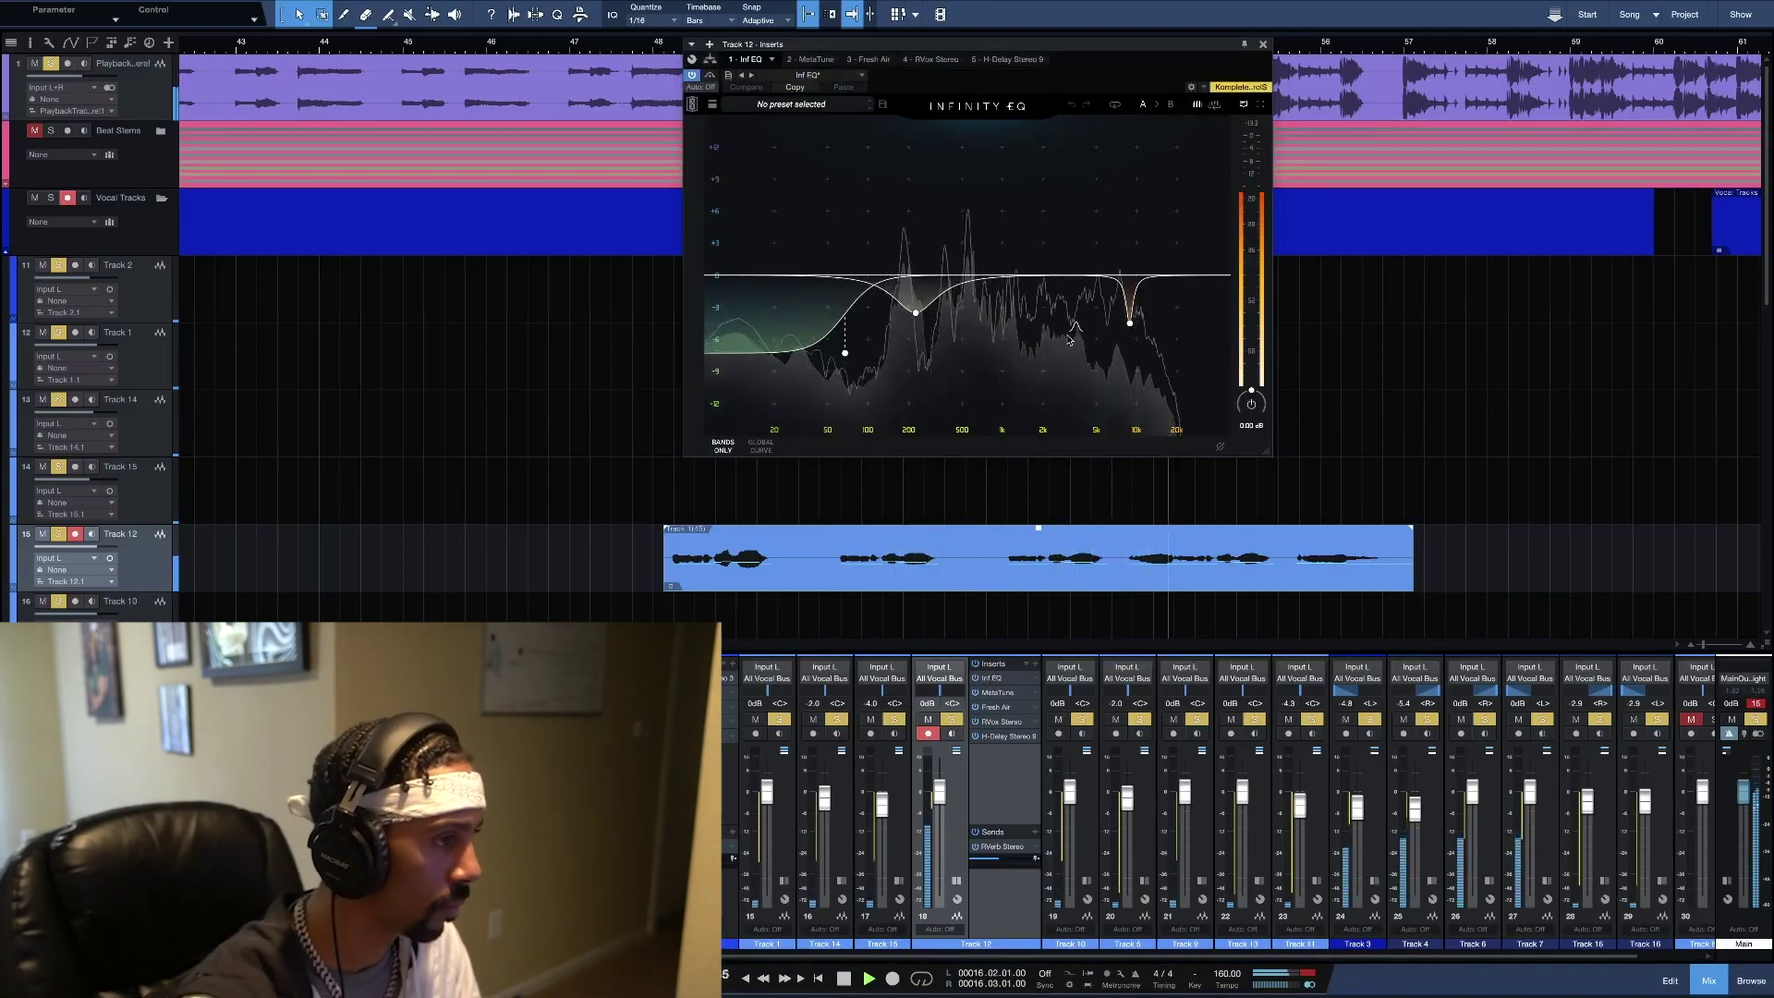
key("space")
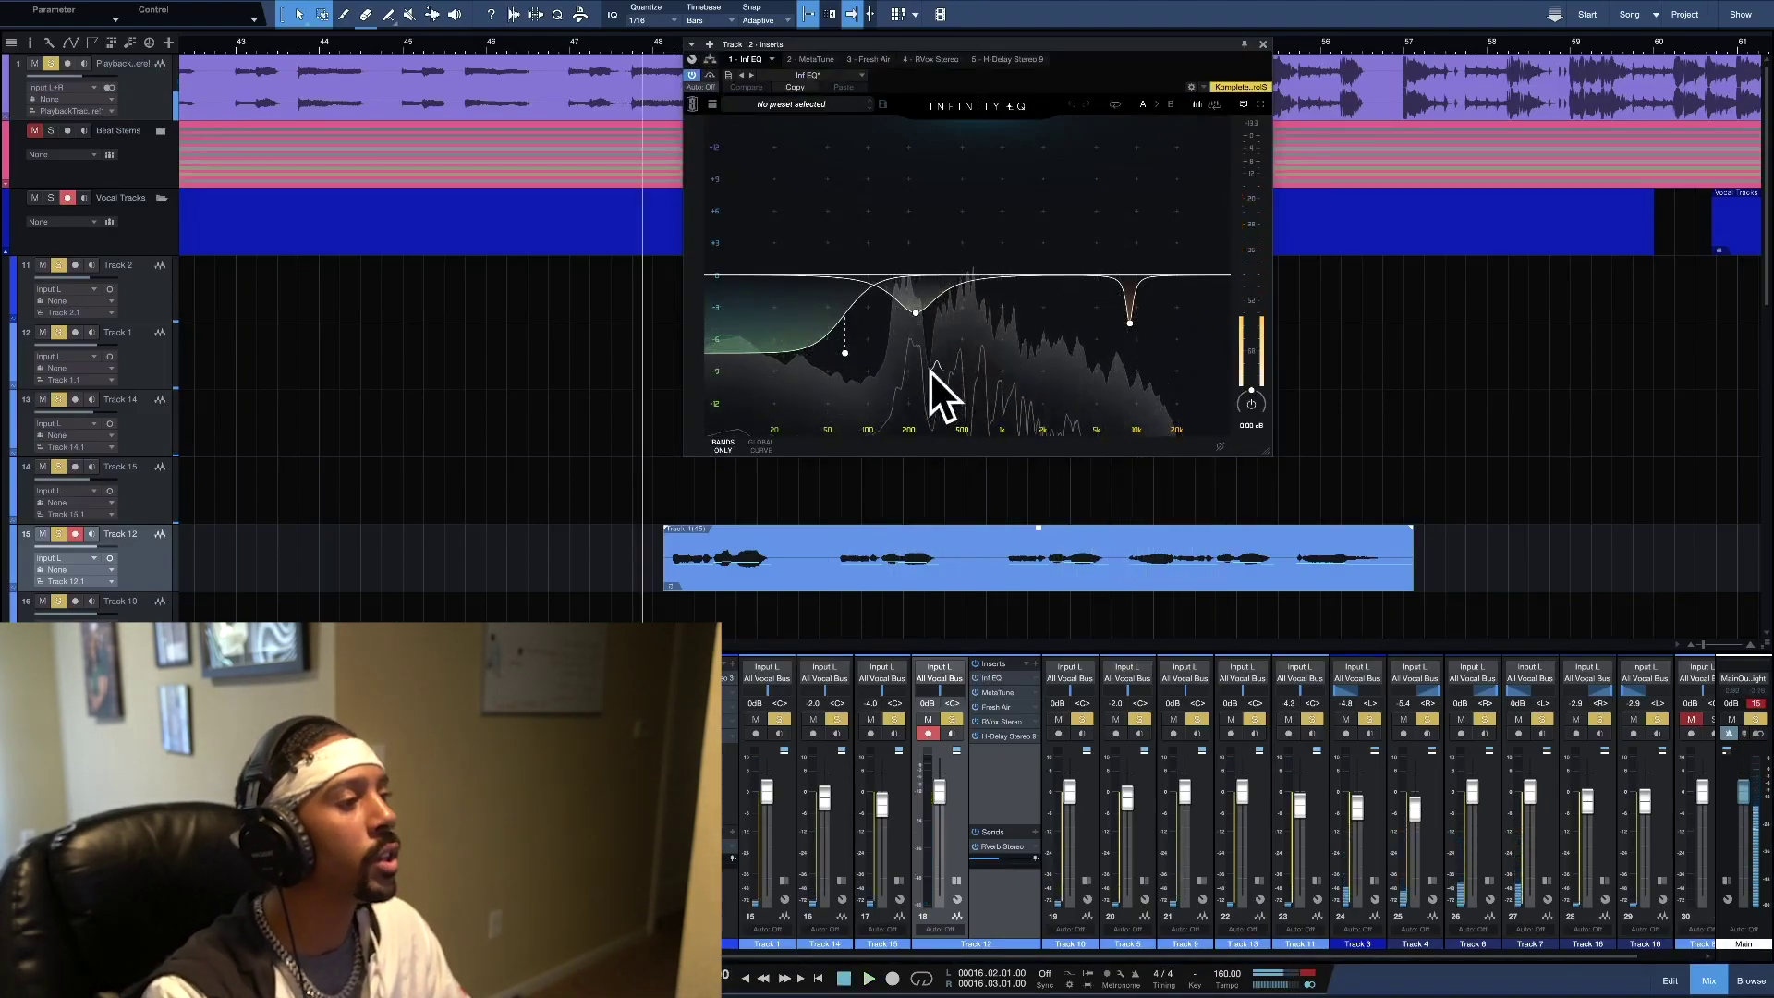
mouse_move(835, 363)
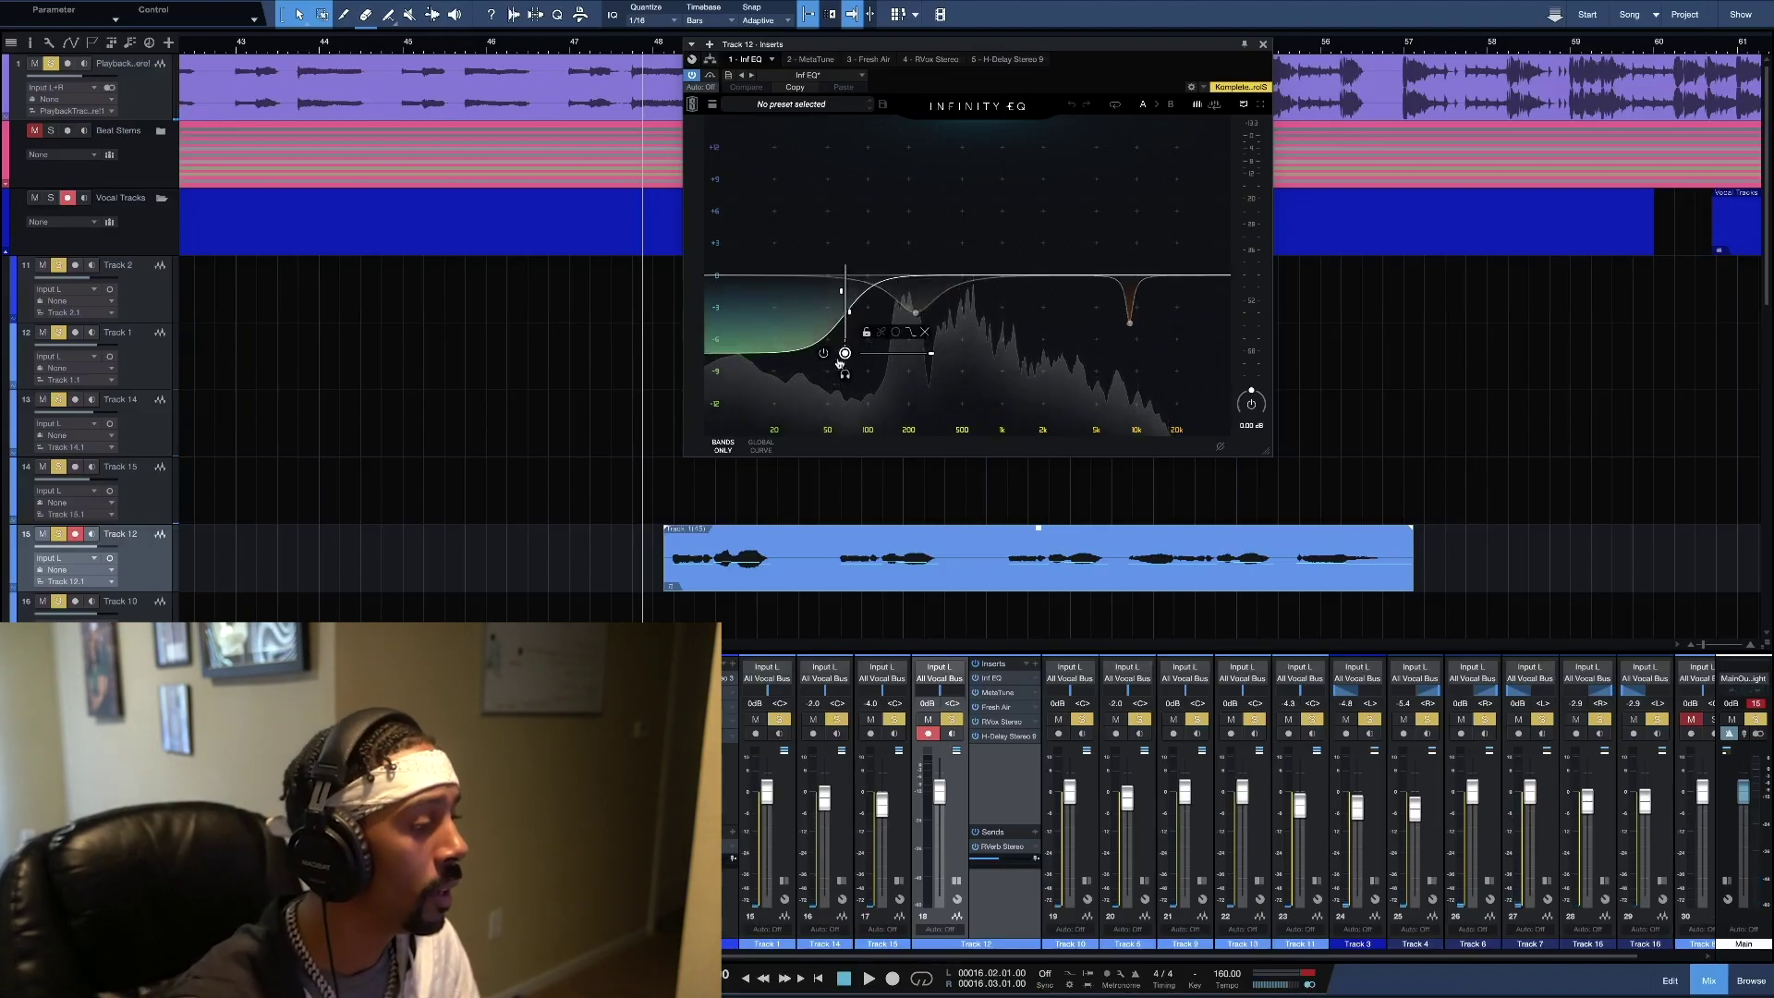
Insert a Pro EQ on Track 12 and set its spectrum display to Third Octave
left_click(1037, 665)
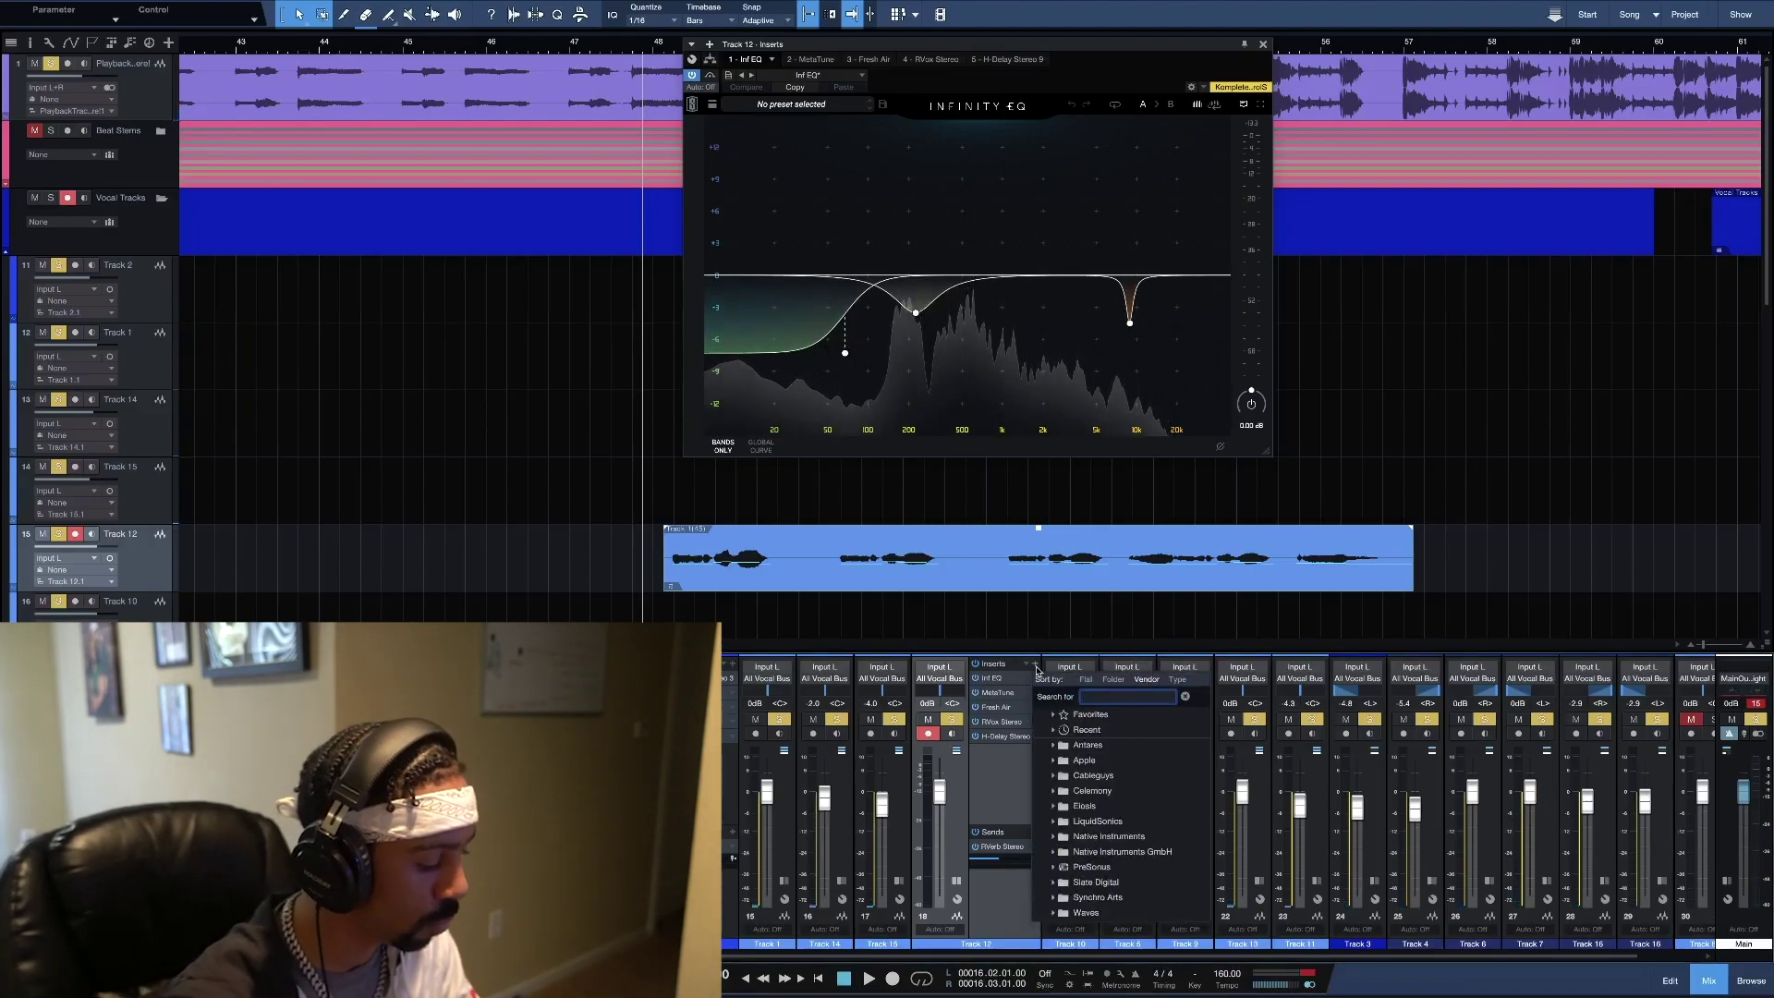
type("pro")
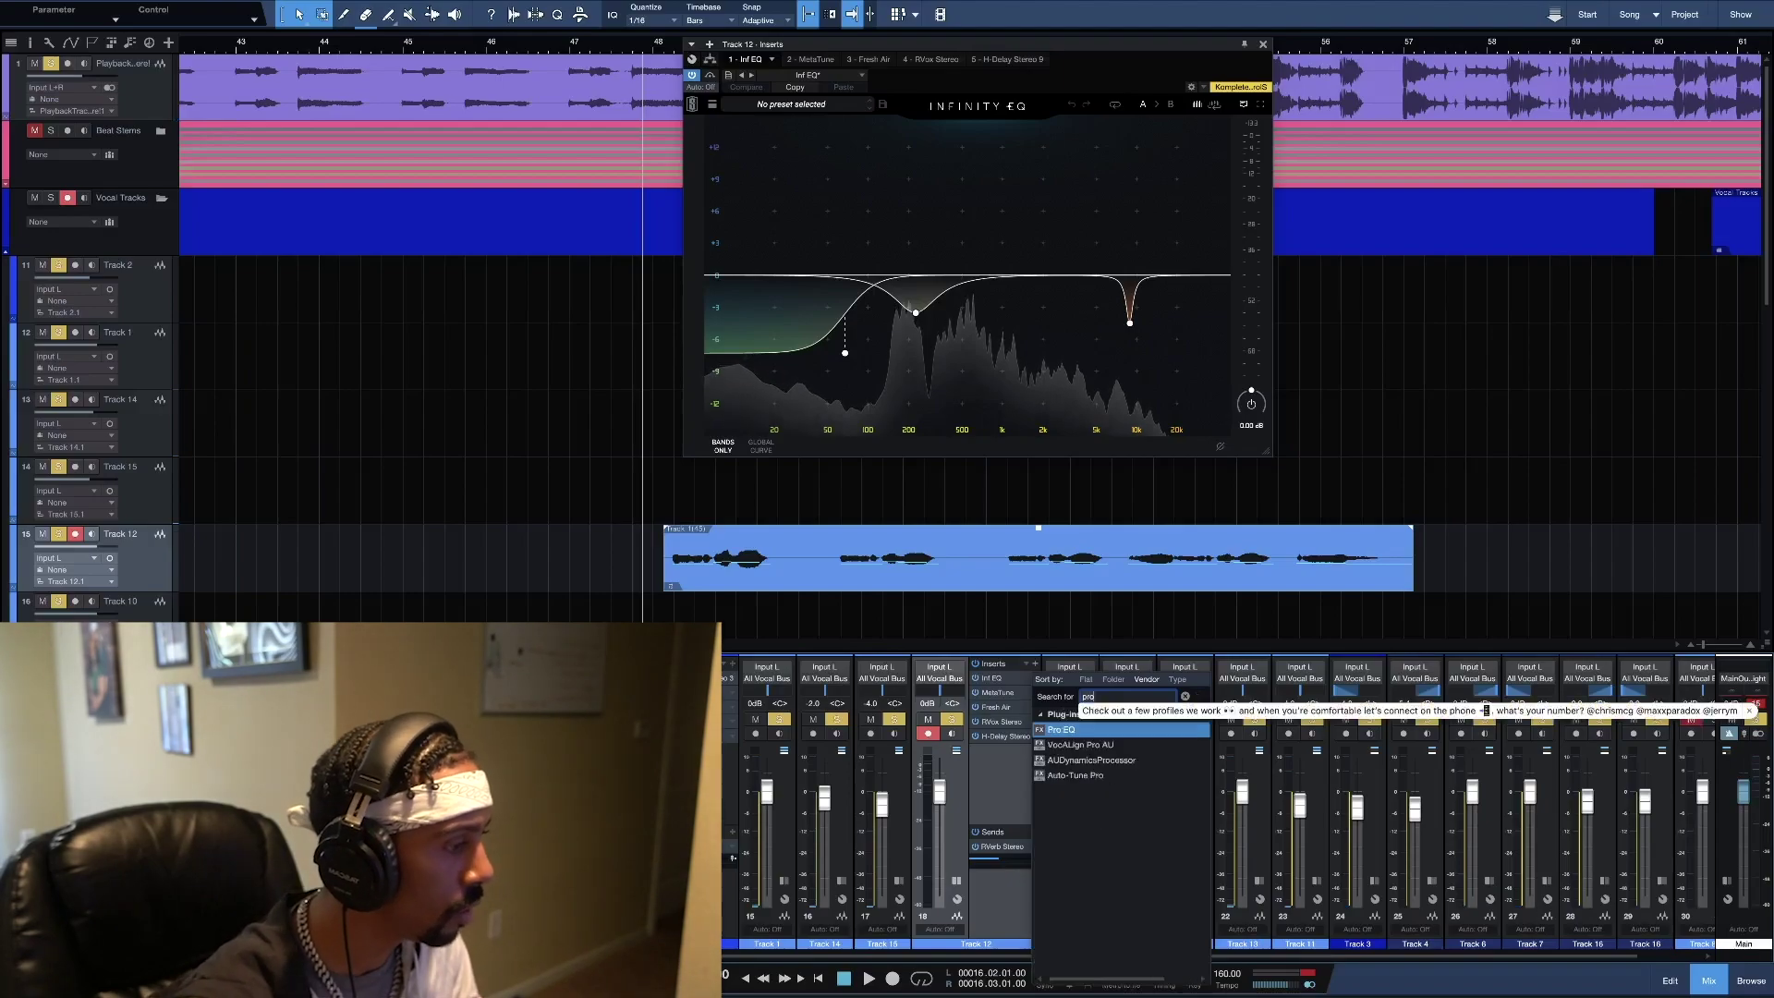
key("Return")
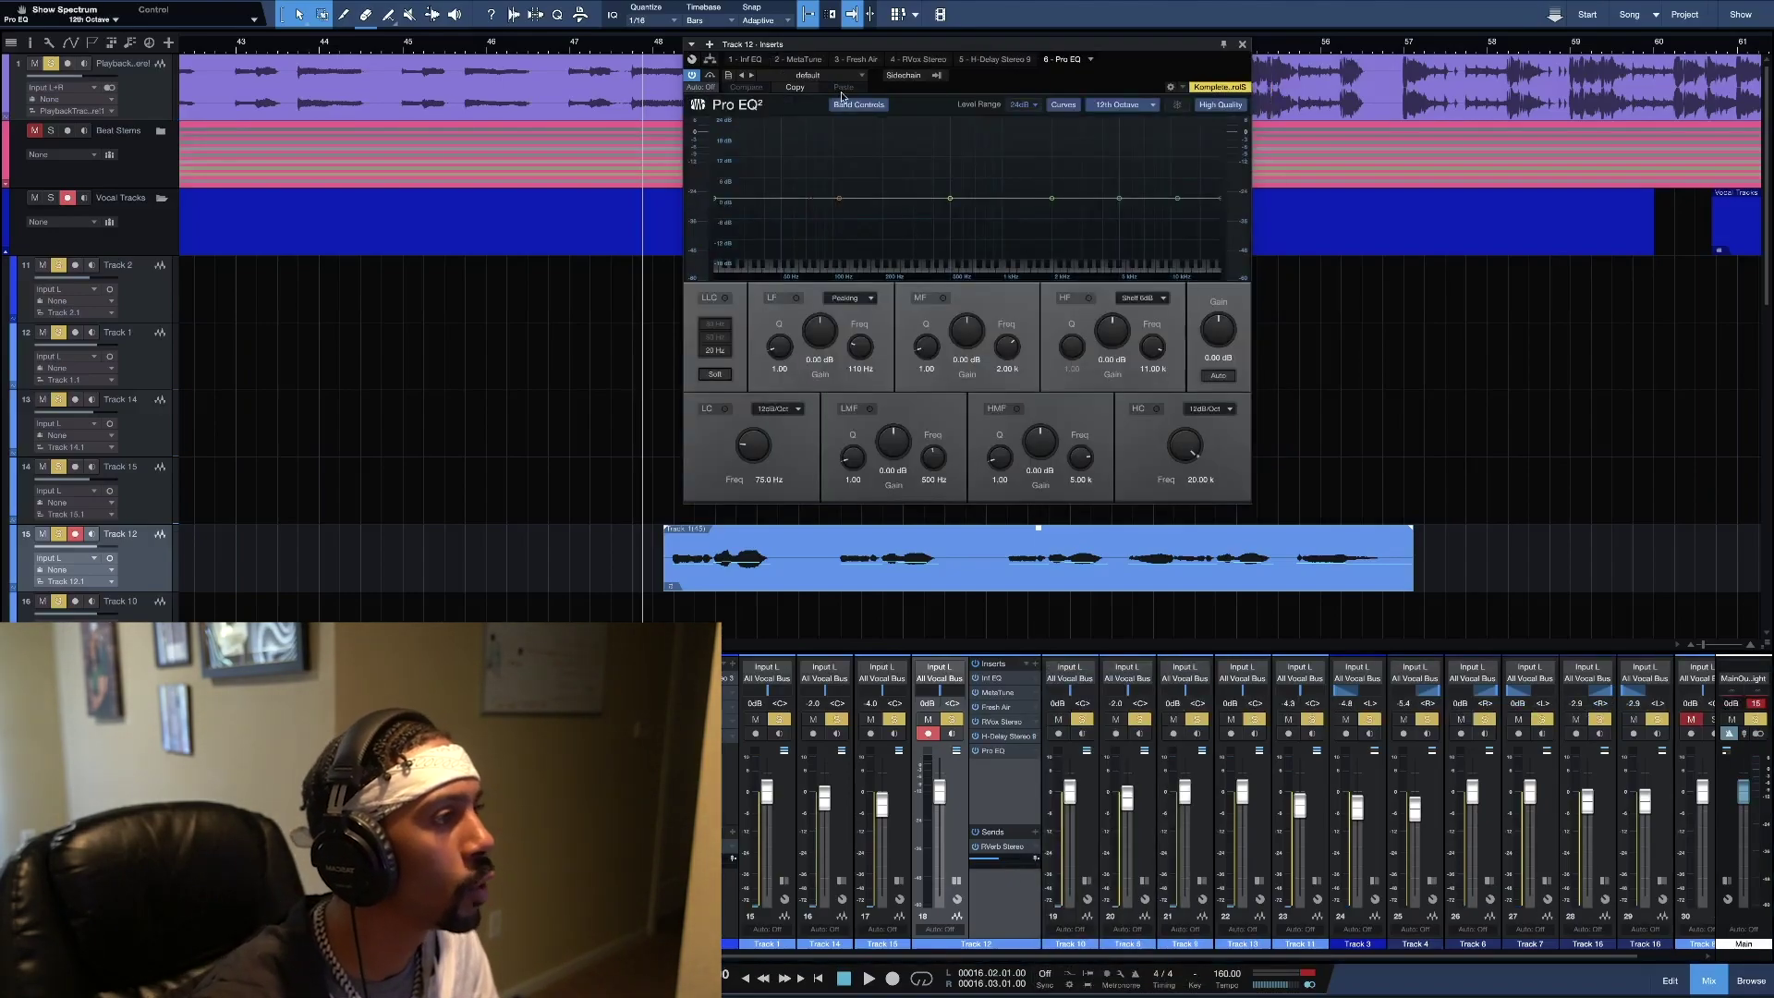
left_click(1104, 106)
left_click(1109, 143)
Apply a low cut at about 166 Hz in the Pro EQ during playback, and stop
key("space")
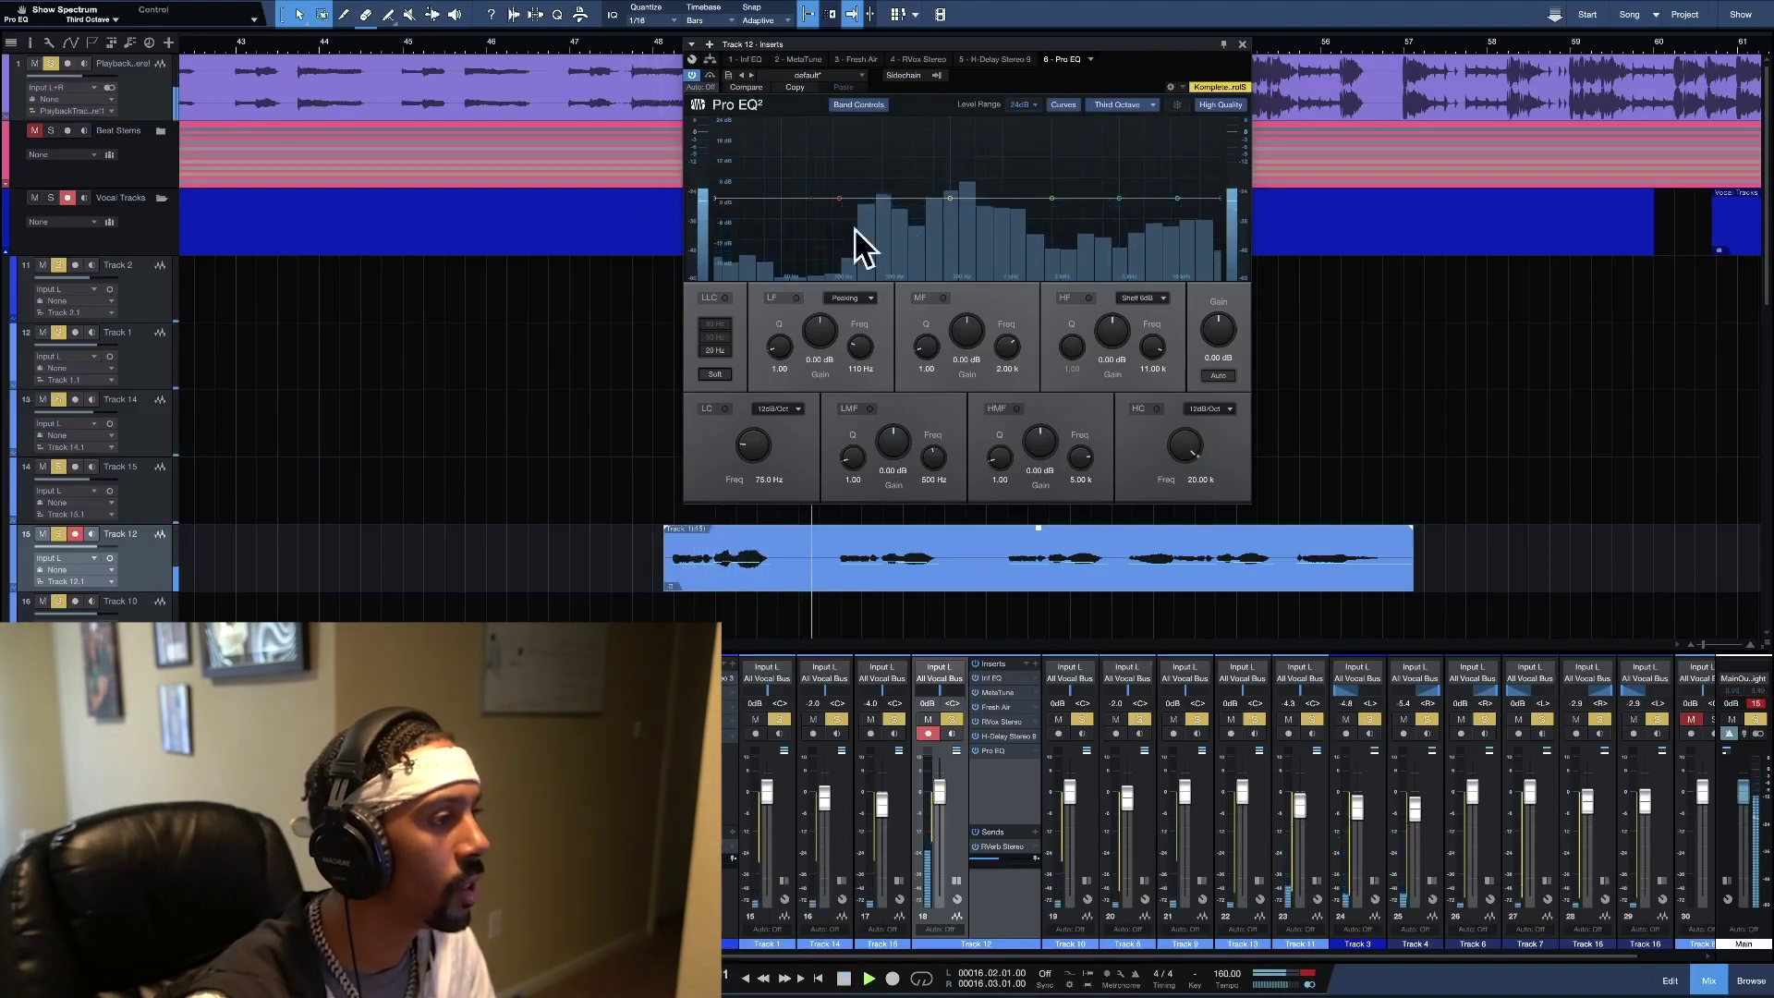
left_click_drag(823, 230, 795, 283)
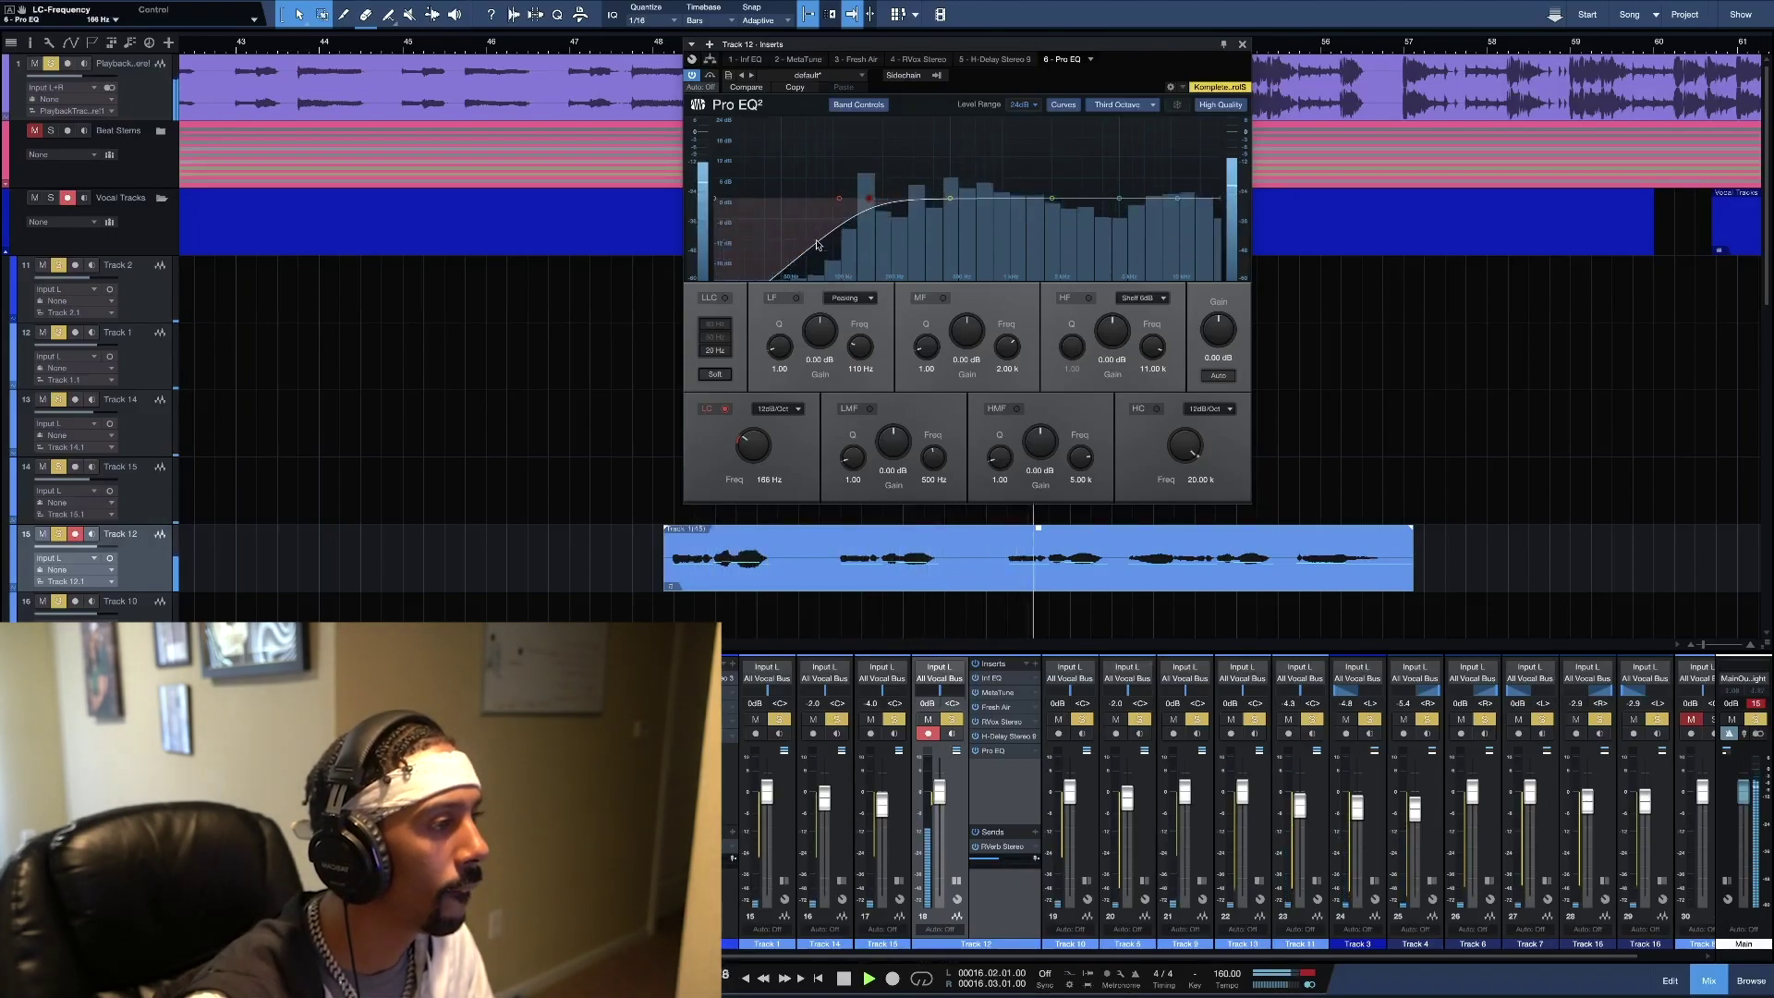
key("space")
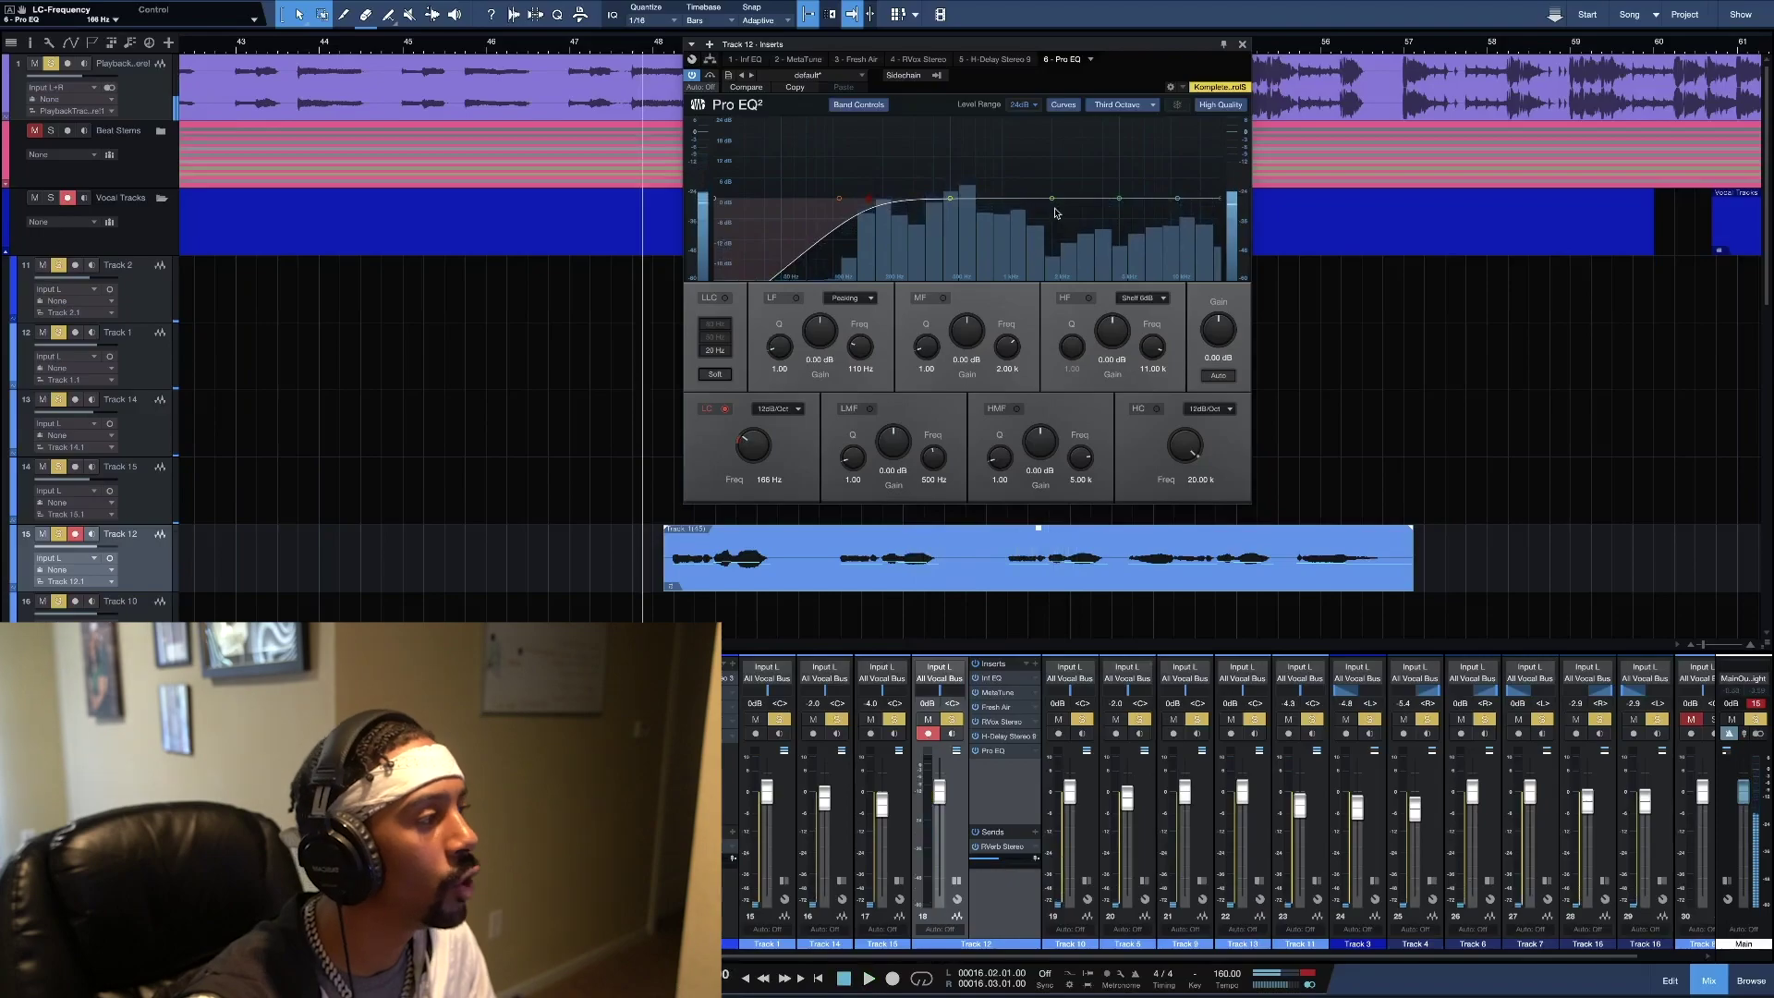
Cut LF by about 23.8 dB at 91 Hz, and boost LMF by about 20.4 dB at 609 Hz and the HF shelf by about 19.2 dB at 2.2 kHz
left_click_drag(839, 200, 965, 127)
key("space")
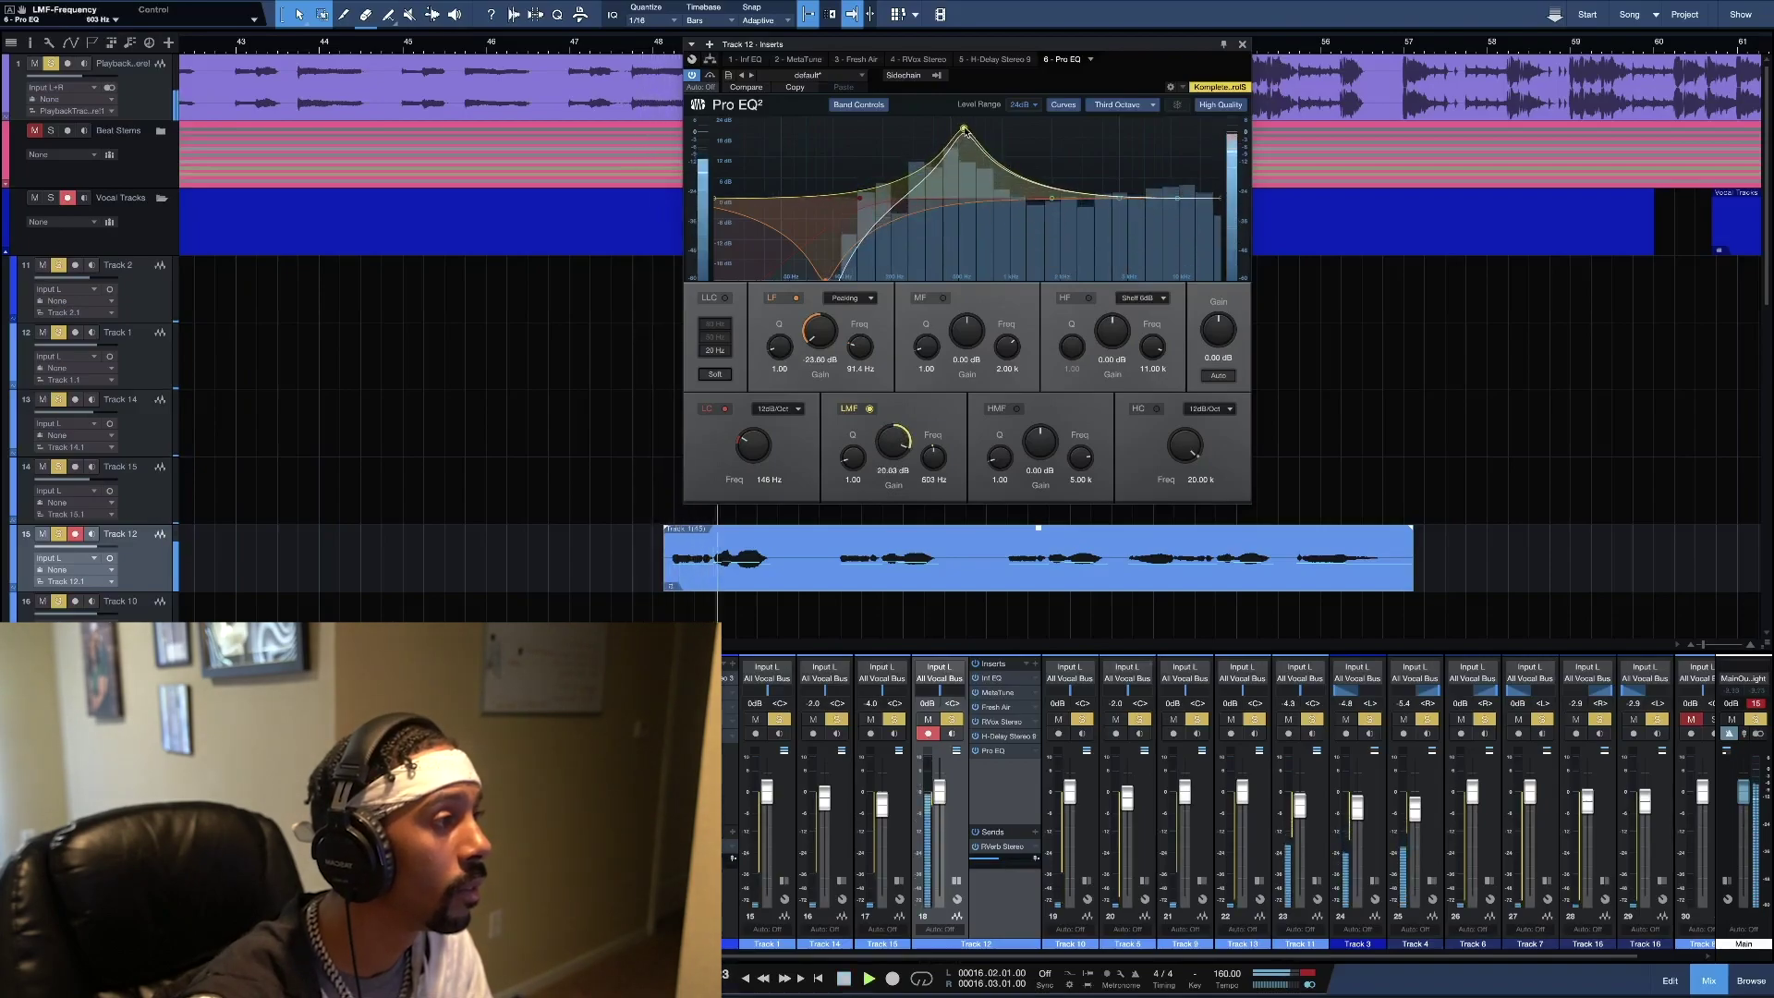
left_click_drag(1177, 198, 1059, 130)
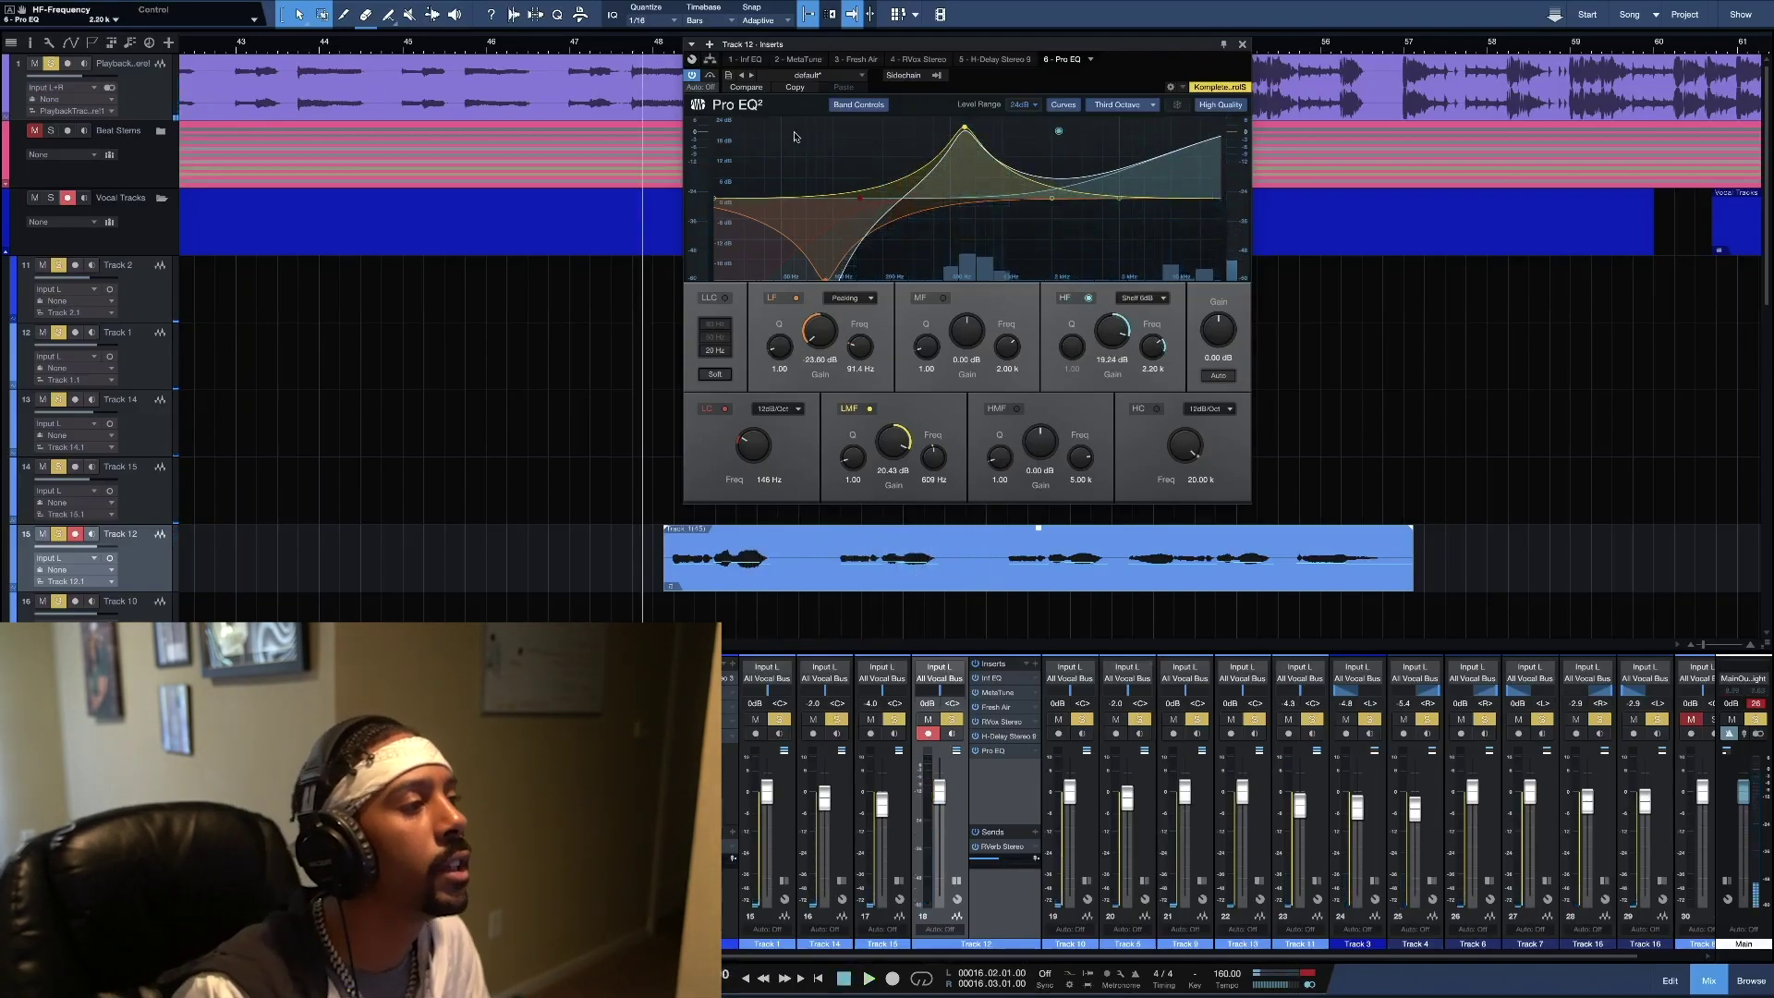
Restore the new Pro EQ to its default preset
left_click(825, 83)
left_click(806, 102)
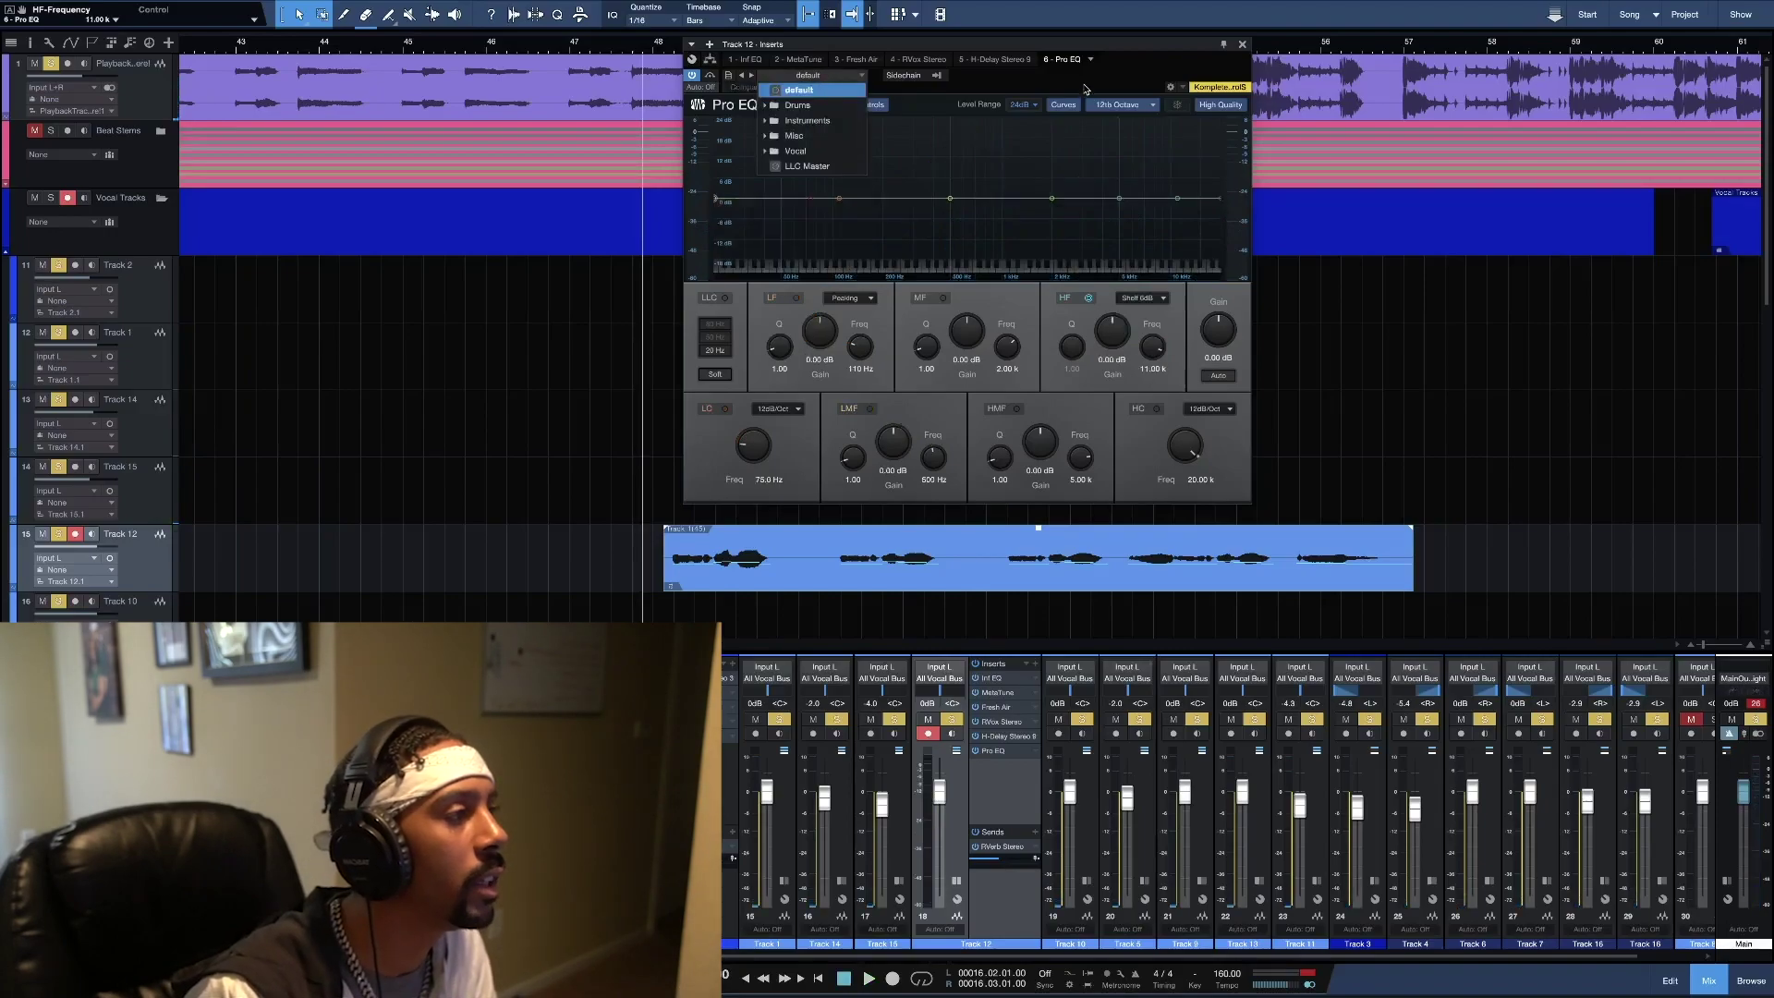